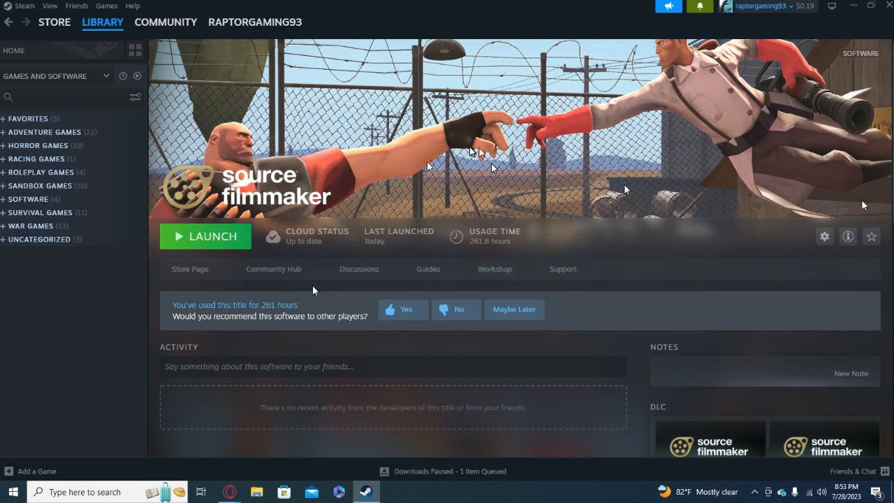
# Examine Source Filmmaker's store page for its description and availability as a free public beta, and return to its library page.
pyautogui.click(189, 269)
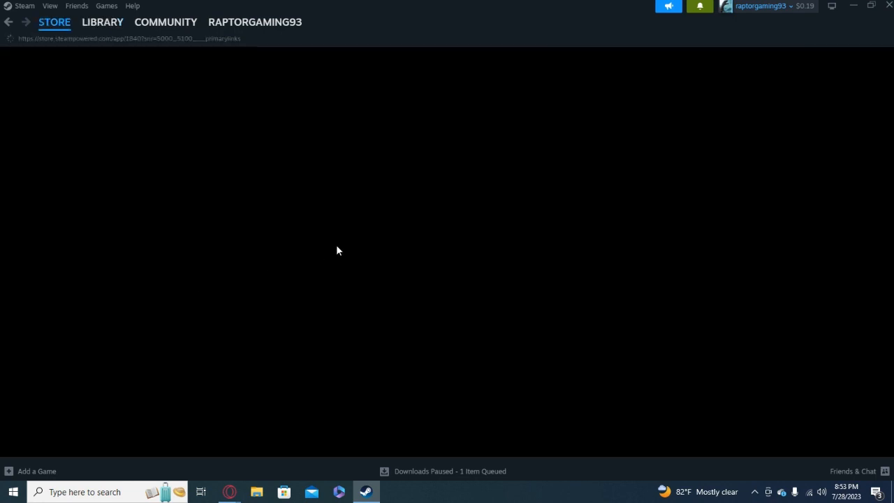
pyautogui.scroll(-3, 335, 251)
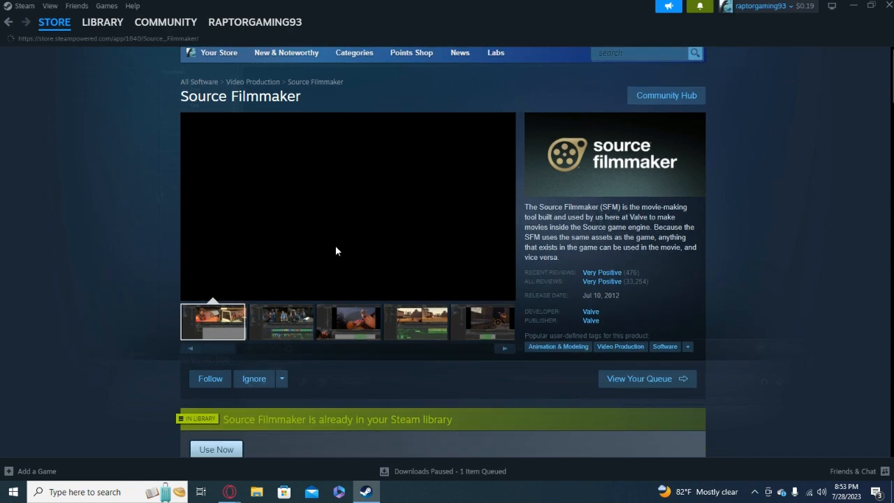
pyautogui.scroll(1, 336, 251)
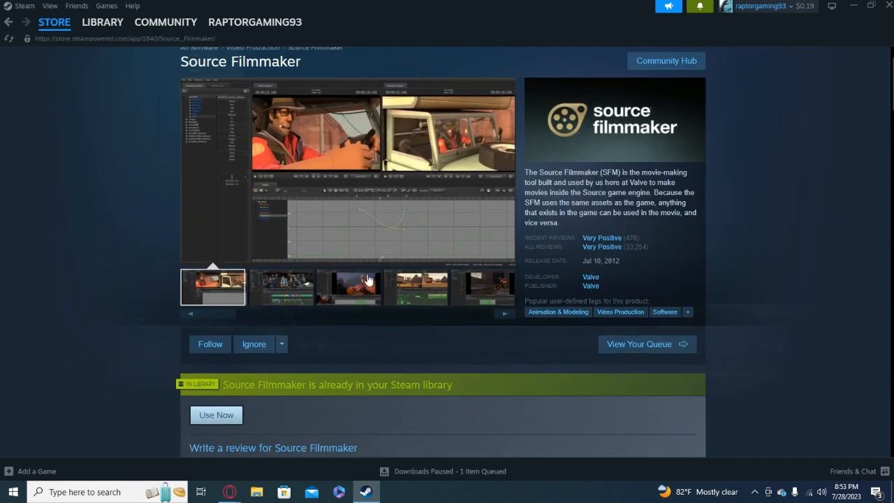
pyautogui.scroll(-3, 402, 314)
pyautogui.scroll(-10, 407, 318)
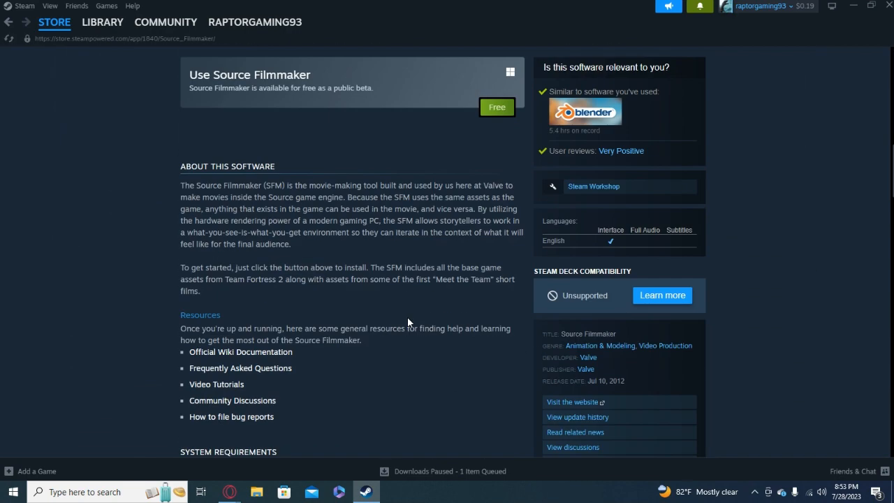
pyautogui.scroll(2, 484, 225)
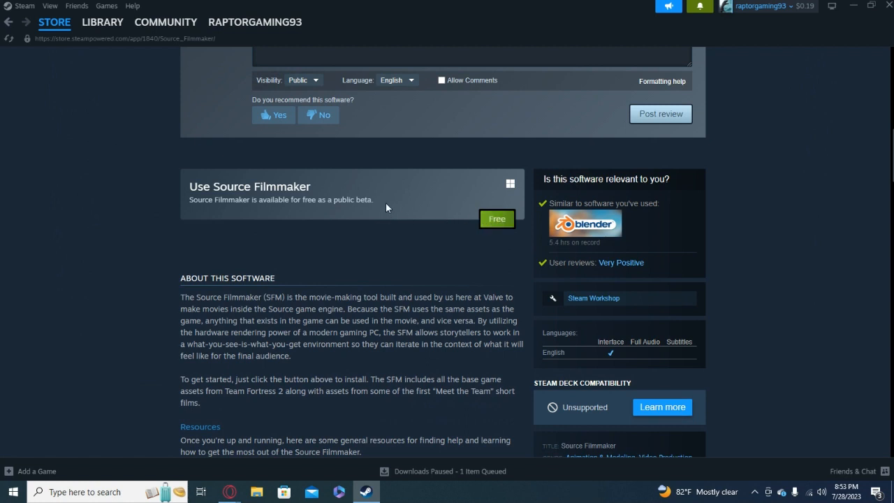
pyautogui.moveTo(386, 202)
pyautogui.mouseDown()
pyautogui.moveTo(198, 205)
pyautogui.moveTo(382, 196)
pyautogui.mouseUp()
pyautogui.click(243, 213)
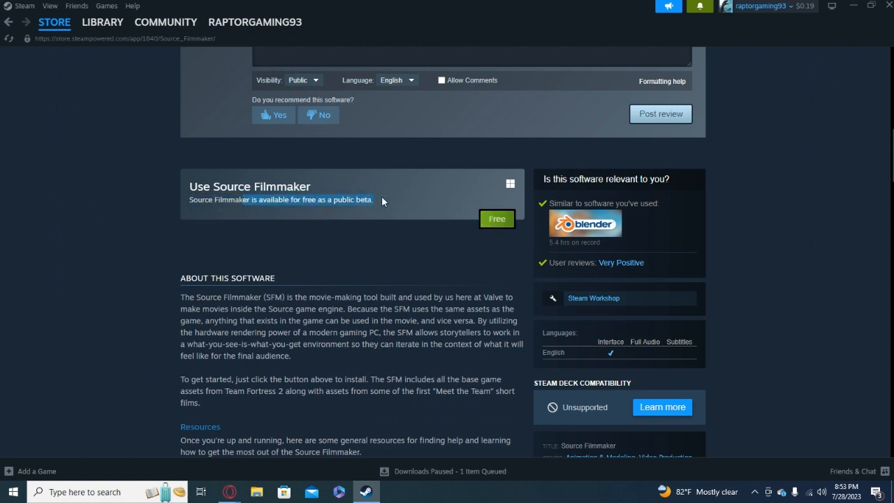
pyautogui.click(373, 209)
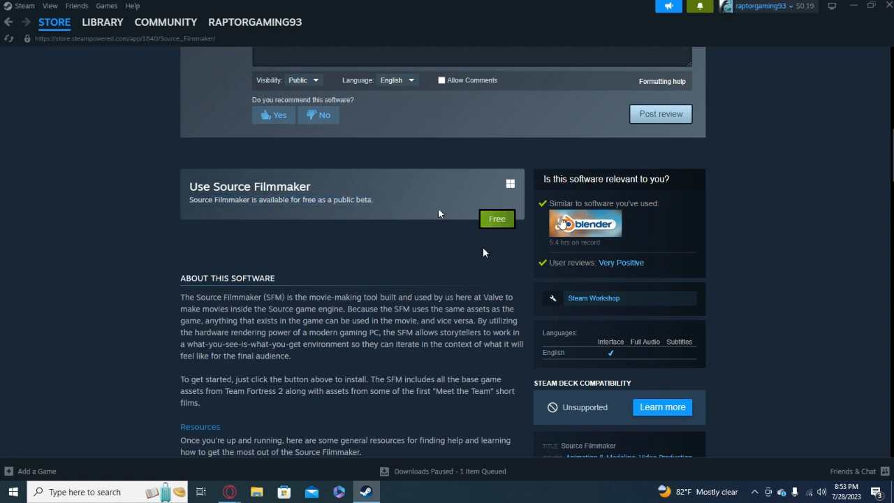
pyautogui.scroll(1, 391, 251)
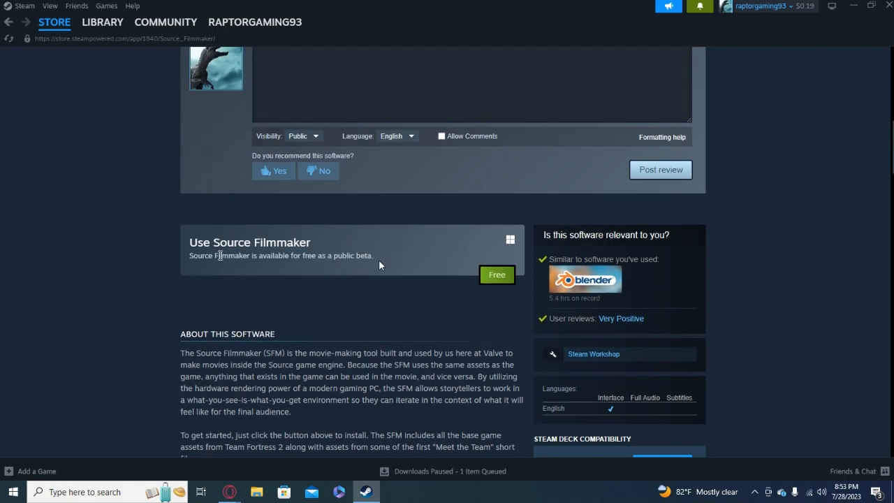
pyautogui.scroll(5, 143, 252)
pyautogui.scroll(2, 143, 252)
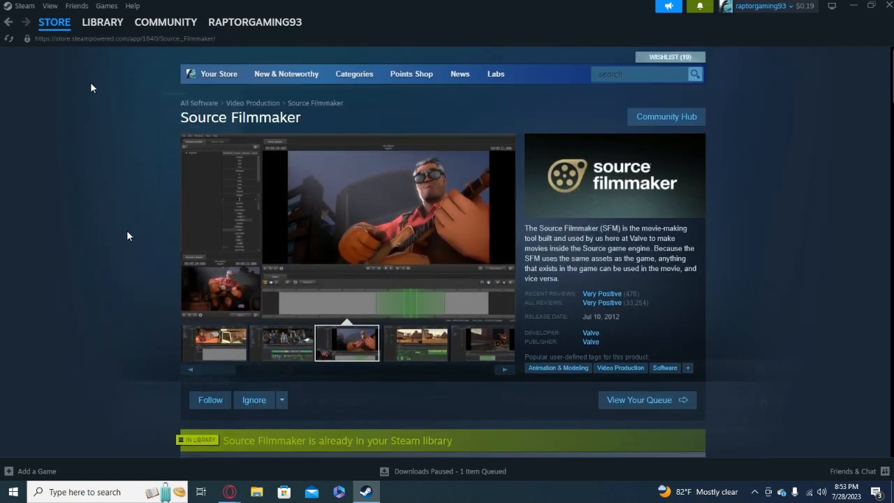
pyautogui.click(8, 22)
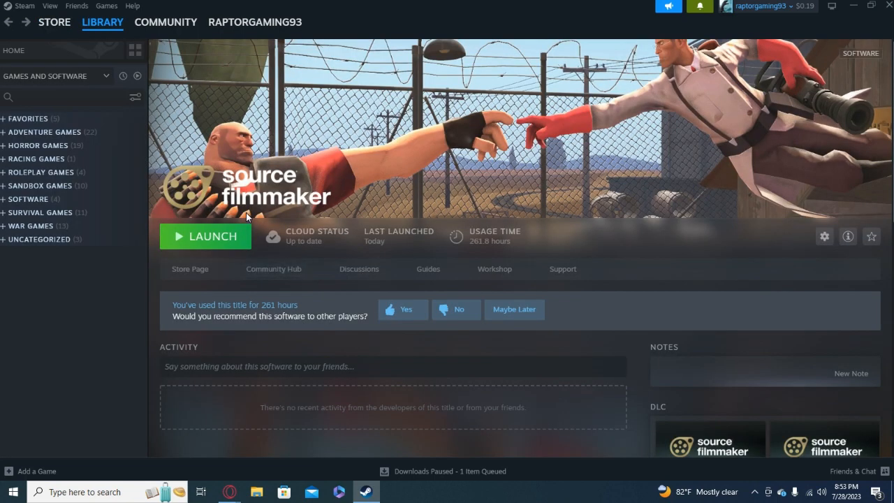
# Launch Source Filmmaker and create a new session named Session in the default directory with a framerate of 48.
pyautogui.click(213, 236)
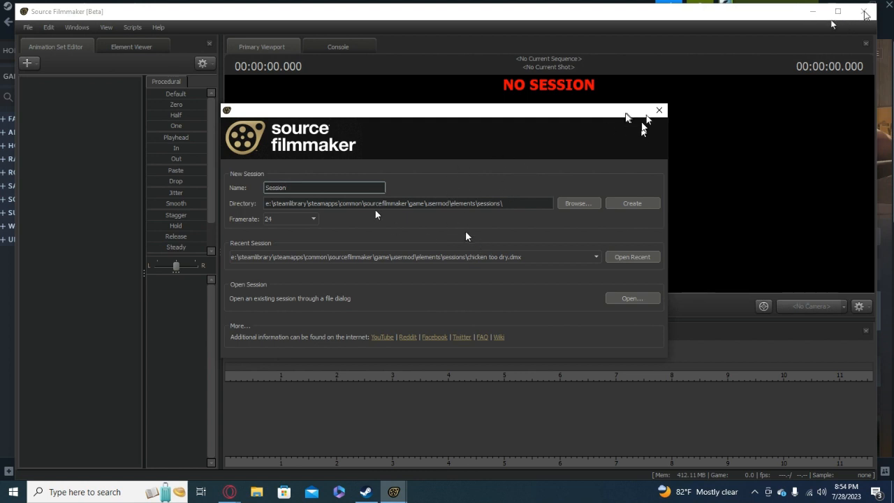
pyautogui.doubleClick(272, 188)
pyautogui.click(338, 188)
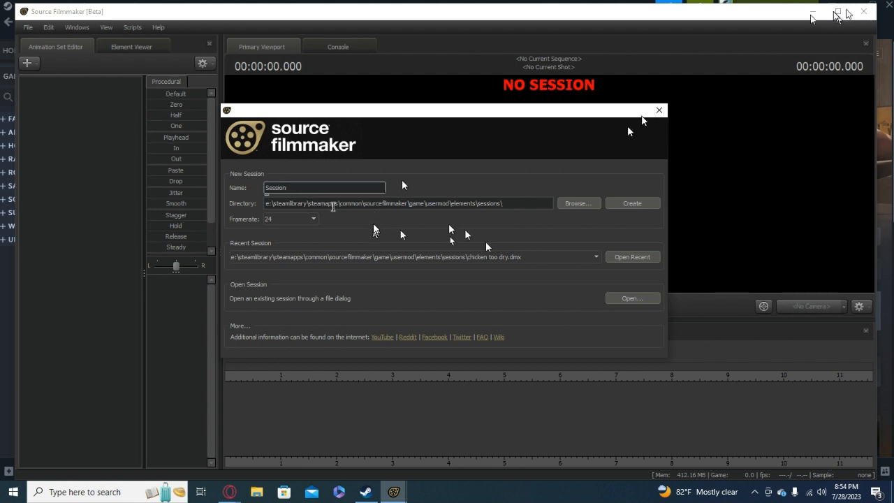
pyautogui.click(303, 220)
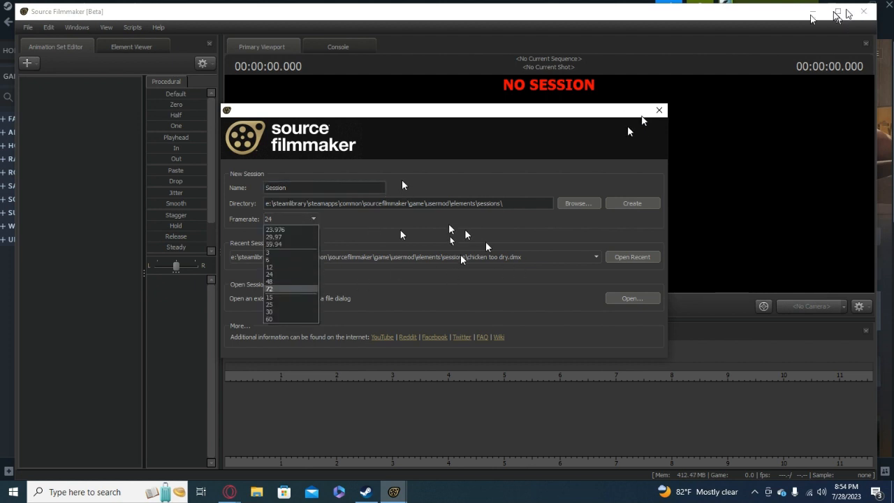
pyautogui.click(294, 282)
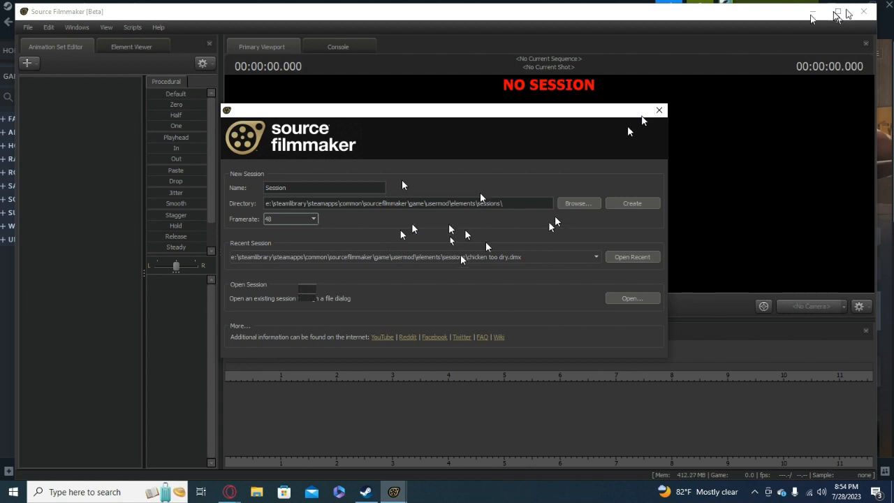
pyautogui.click(609, 206)
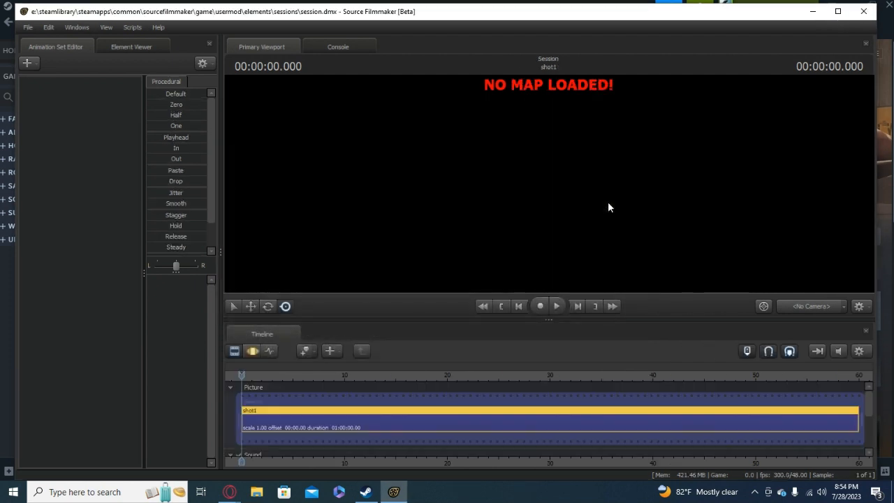
pyautogui.click(837, 12)
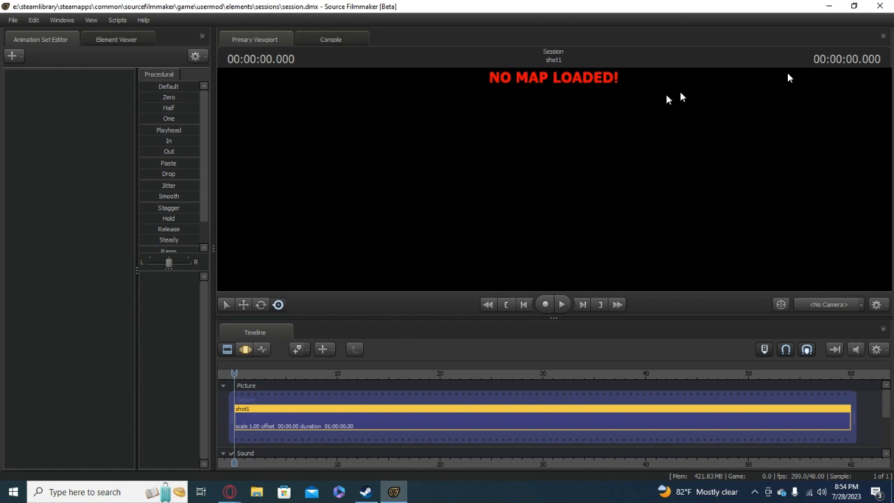
pyautogui.click(13, 20)
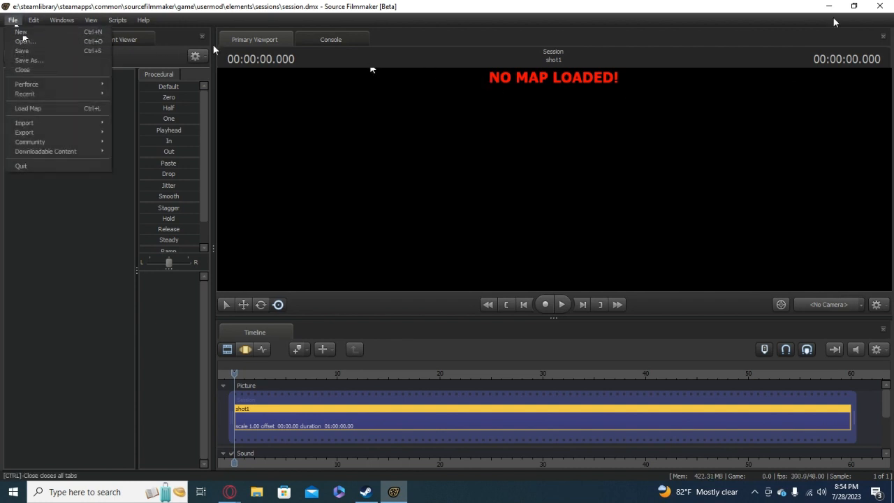
pyautogui.click(21, 32)
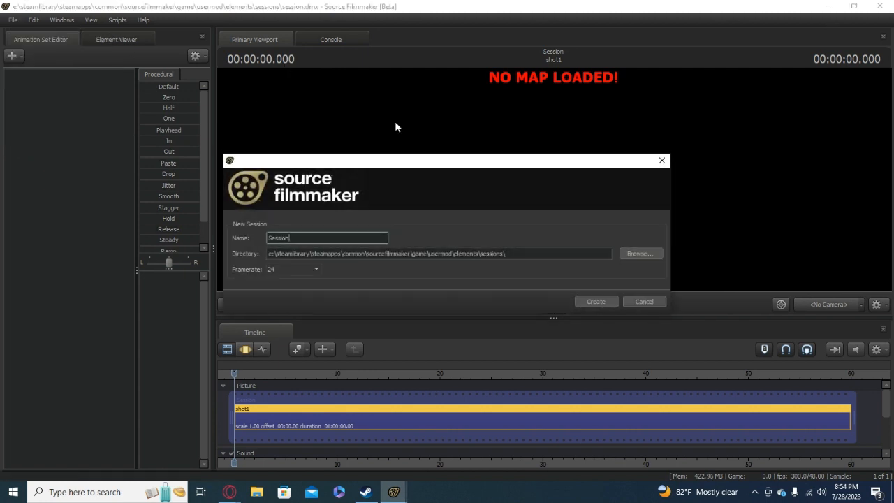
pyautogui.click(644, 301)
pyautogui.click(14, 20)
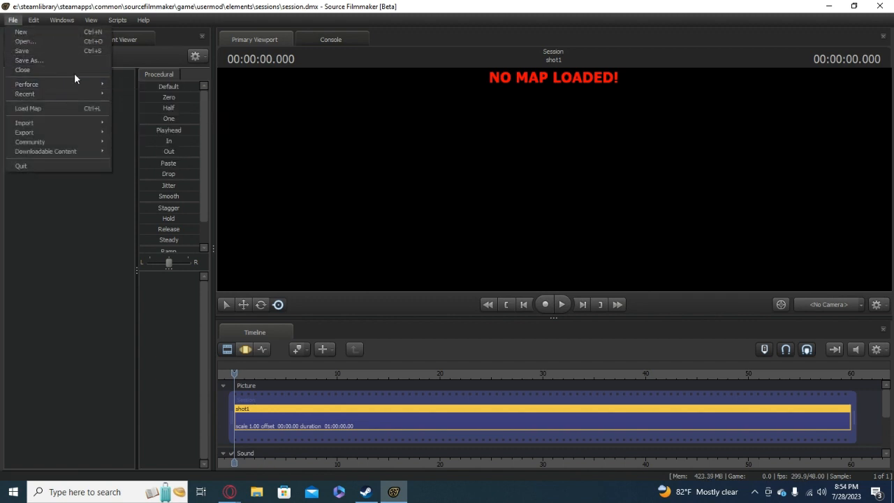
pyautogui.click(160, 222)
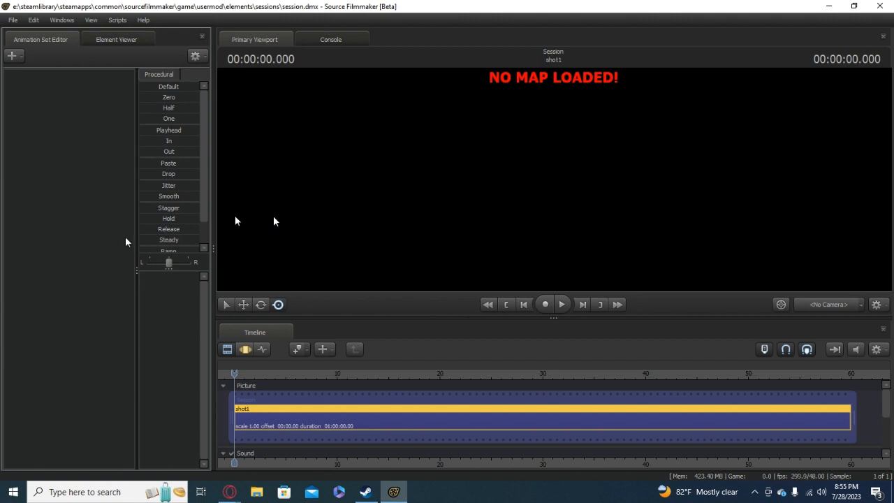
pyautogui.click(36, 20)
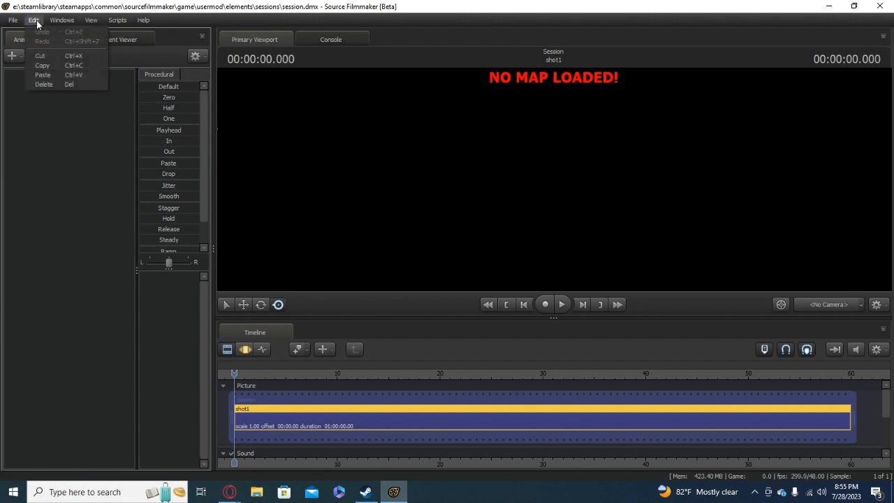
pyautogui.moveTo(13, 20)
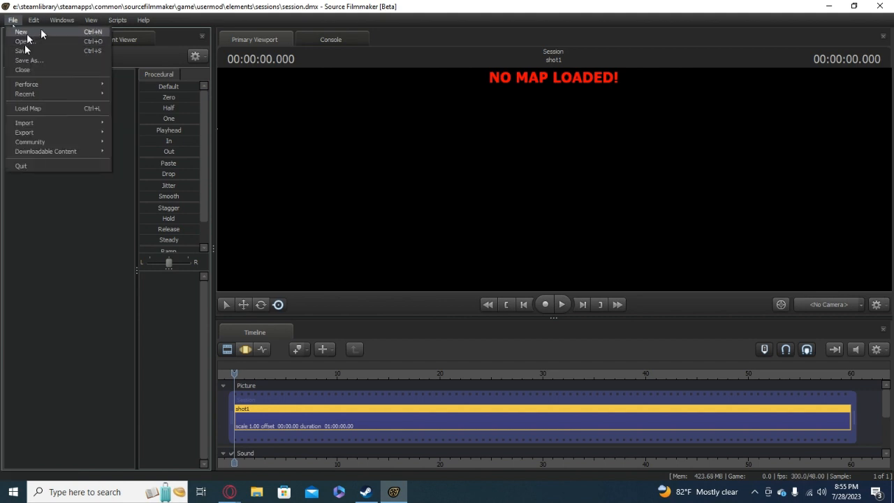
pyautogui.click(97, 32)
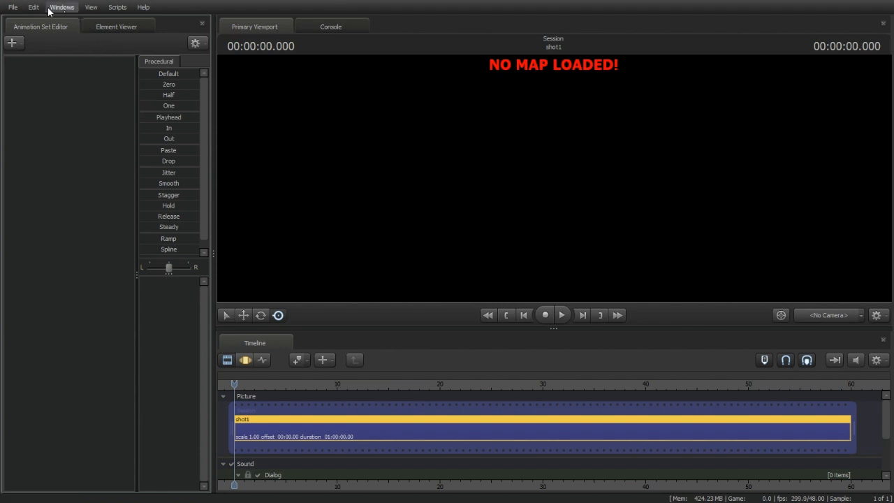
# Show the Secondary Viewport, dock it beside the Primary Viewport, and widen it by moving the divider between them.
pyautogui.click(63, 8)
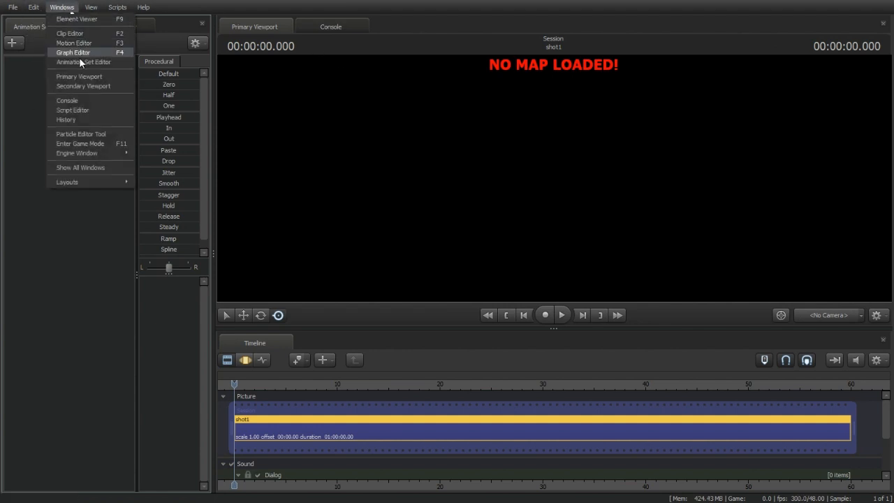
pyautogui.click(88, 86)
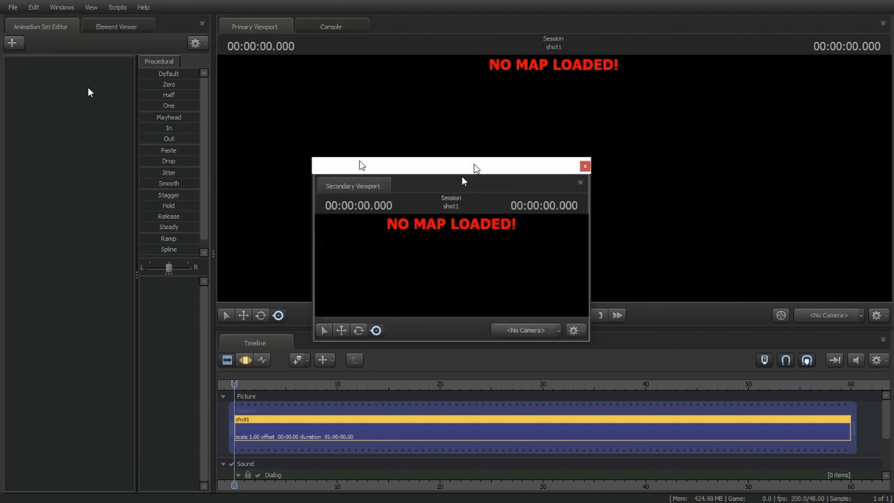
pyautogui.moveTo(475, 168); pyautogui.dragTo(580, 146)
pyautogui.moveTo(481, 164); pyautogui.dragTo(574, 168)
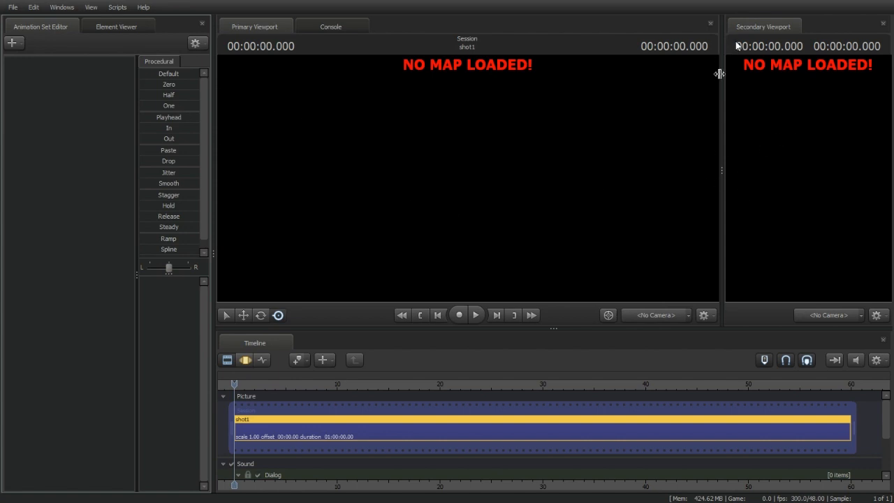
pyautogui.moveTo(722, 153); pyautogui.dragTo(688, 169)
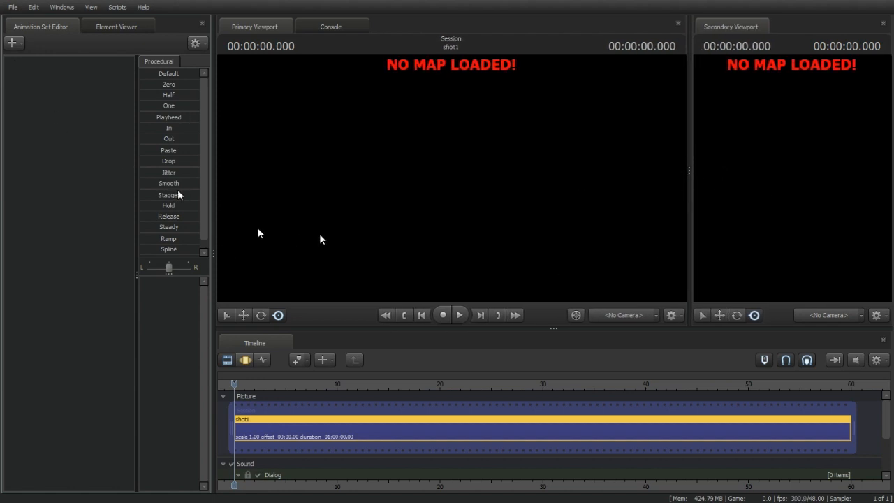
# Filter the map files by "black" and load black_void.bsp into the session.
pyautogui.hotkey('ctrl', 'l')
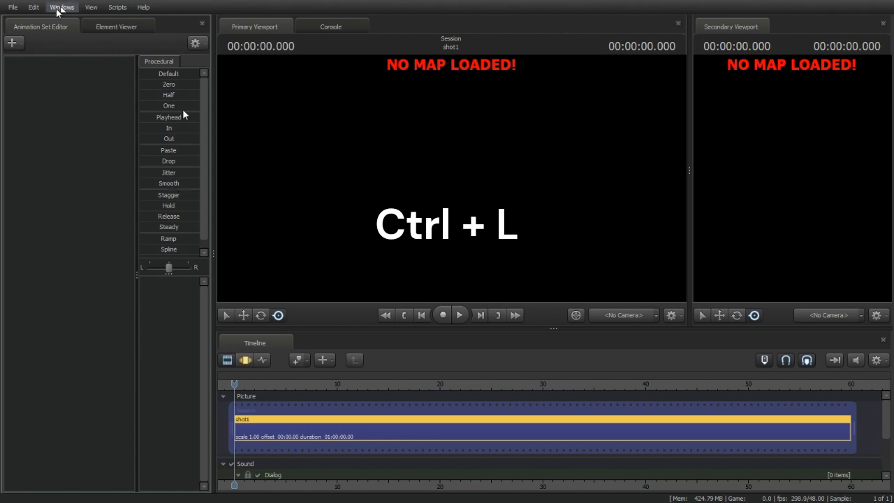
pyautogui.click(13, 8)
pyautogui.moveTo(113, 77)
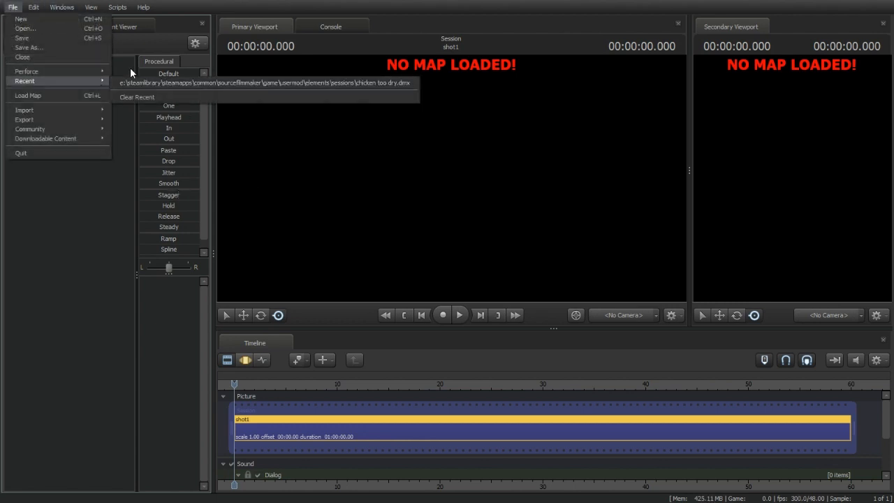
pyautogui.click(86, 95)
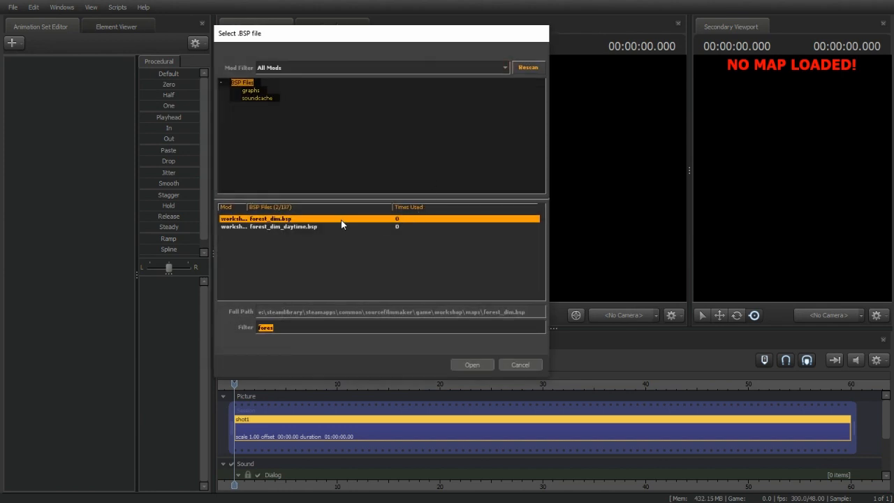
pyautogui.press('BackSpace')
pyautogui.write('blak')
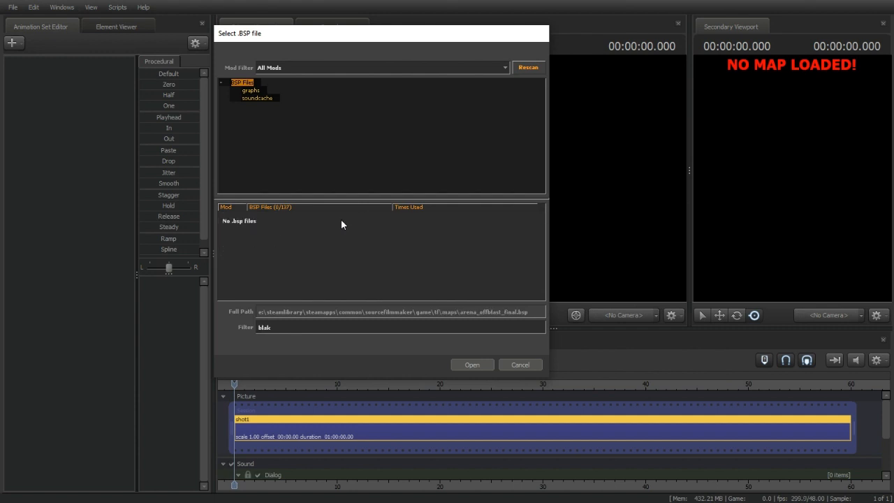
pyautogui.press('BackSpace')
pyautogui.write('ck')
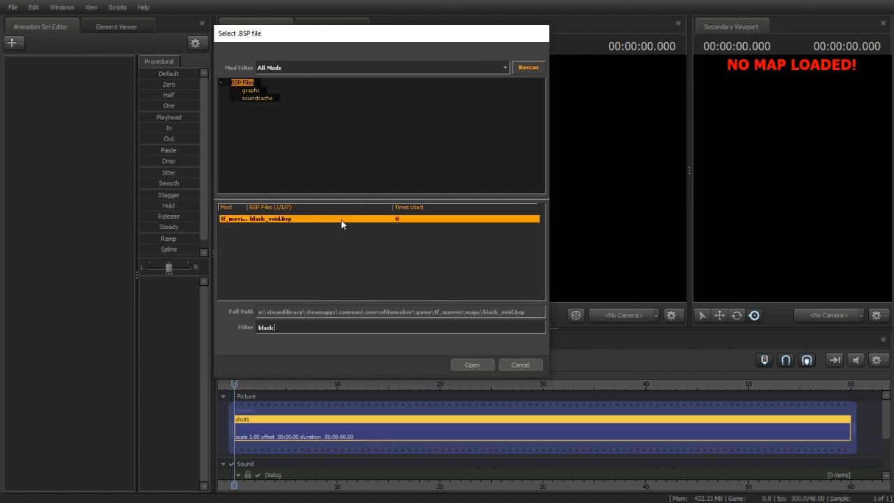
pyautogui.doubleClick(342, 220)
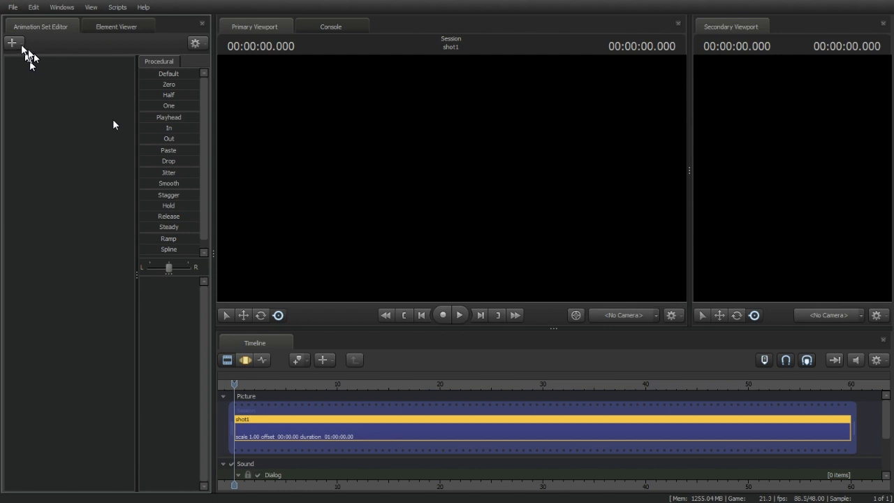
# Create an animation set for a new camera in the shot.
pyautogui.click(12, 42)
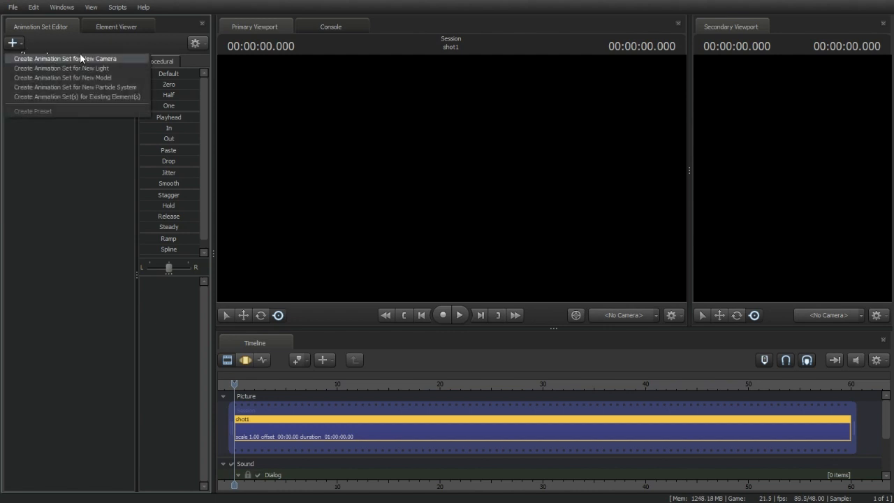
pyautogui.click(127, 59)
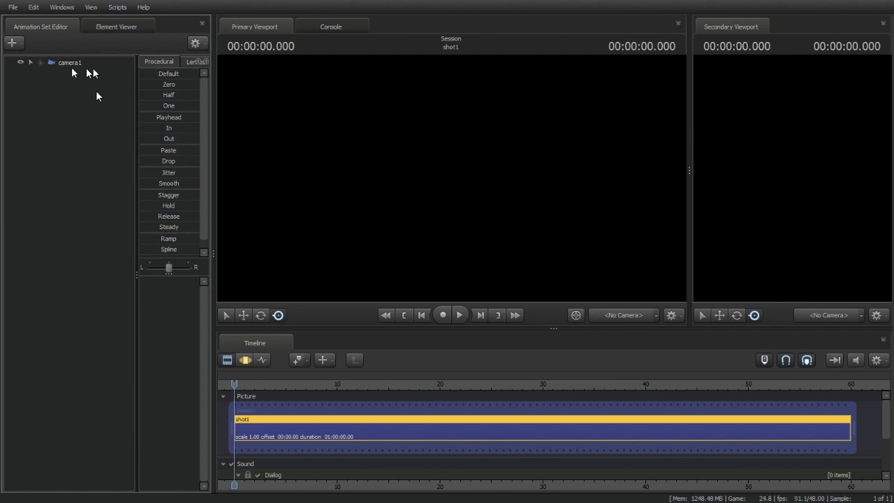
# Look through camera1 in the Primary Viewport and disable lighting there, closing the warning about manipulating the camera.
pyautogui.moveTo(70, 62); pyautogui.dragTo(321, 119)
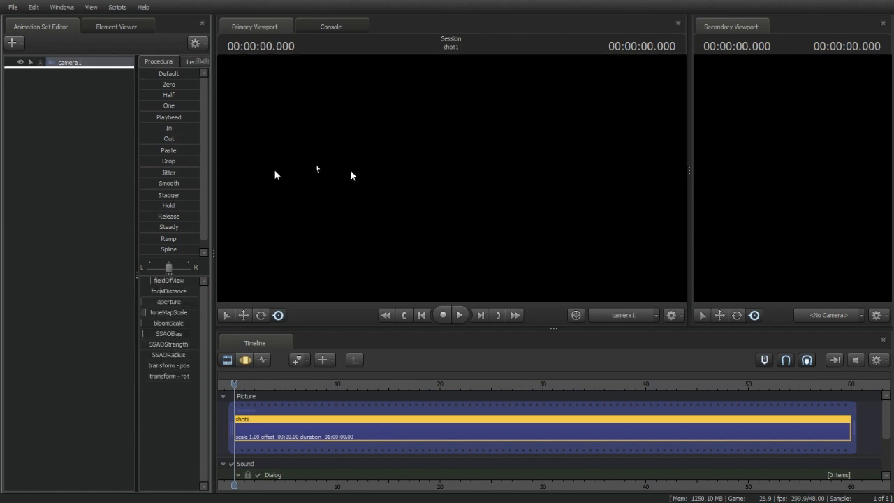
pyautogui.rightClick(406, 120)
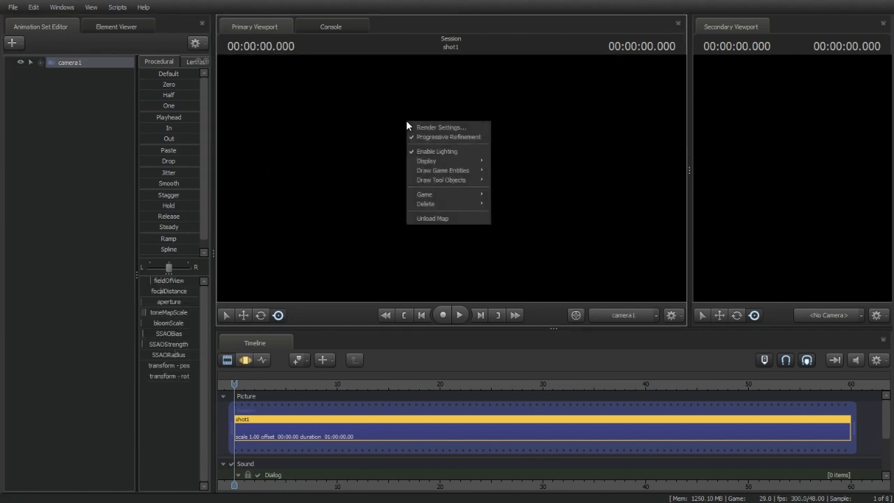
pyautogui.click(411, 150)
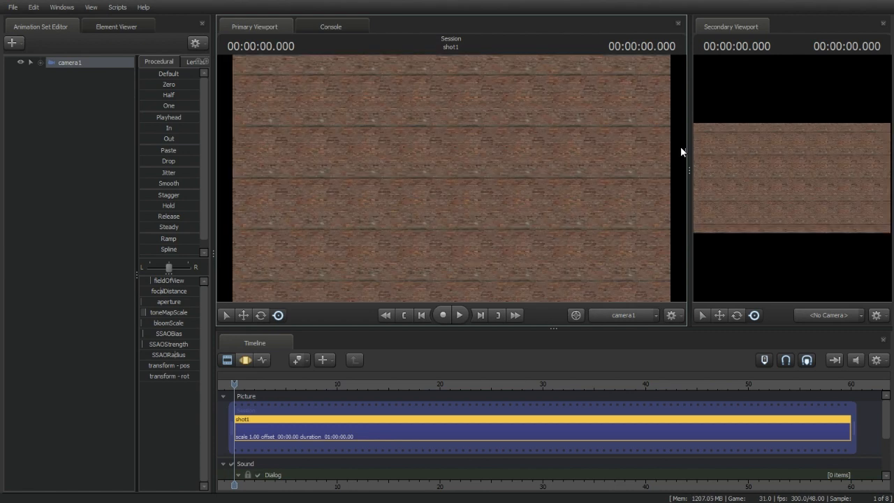
pyautogui.click(436, 192)
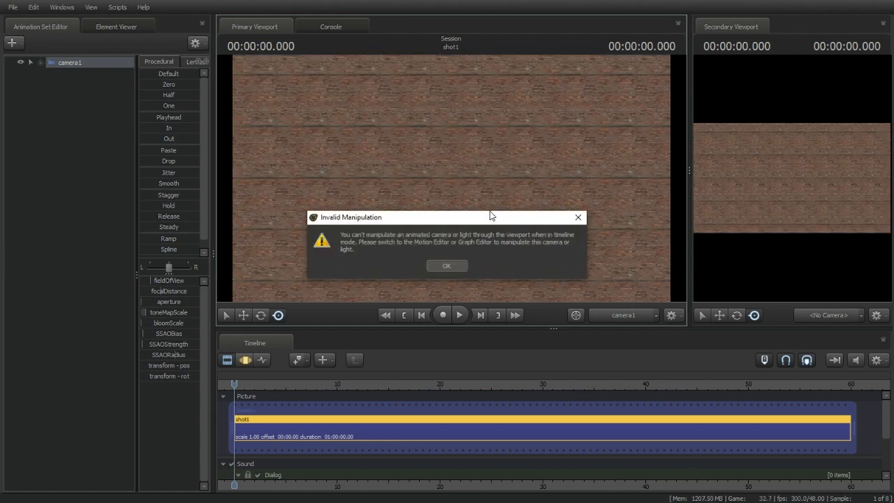
pyautogui.click(447, 266)
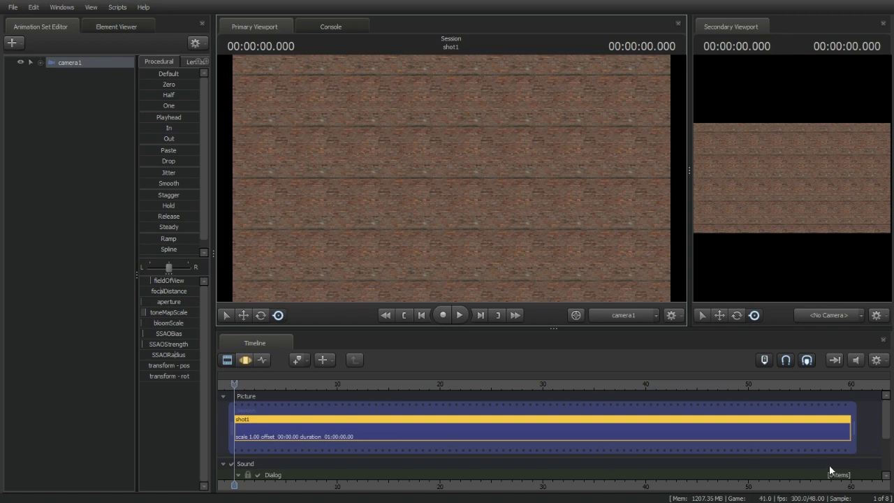
pyautogui.moveTo(886, 427); pyautogui.dragTo(885, 449)
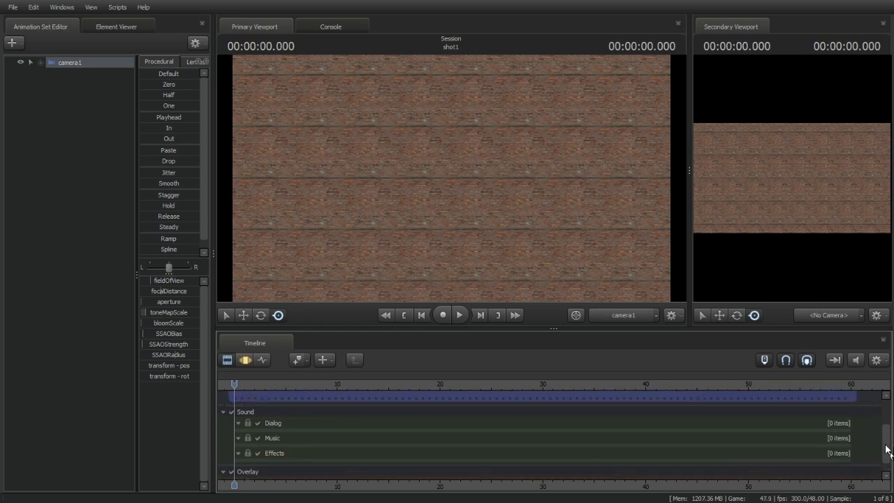
pyautogui.rightClick(718, 434)
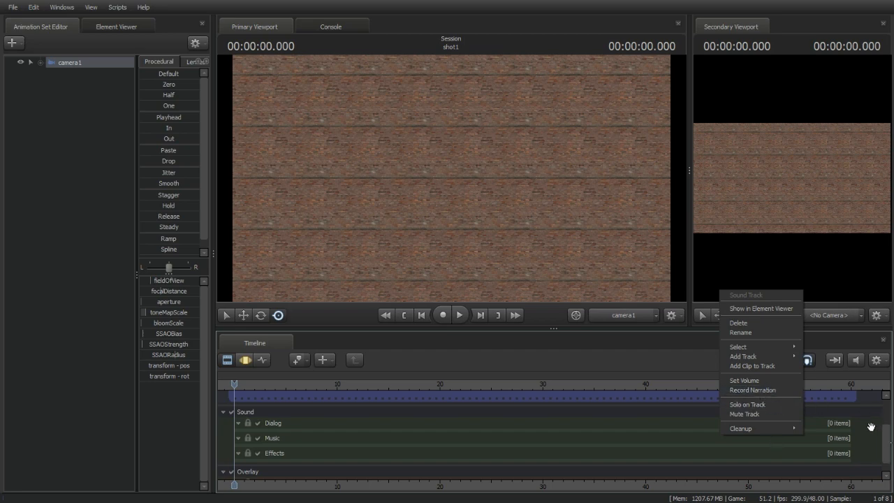
pyautogui.click(772, 444)
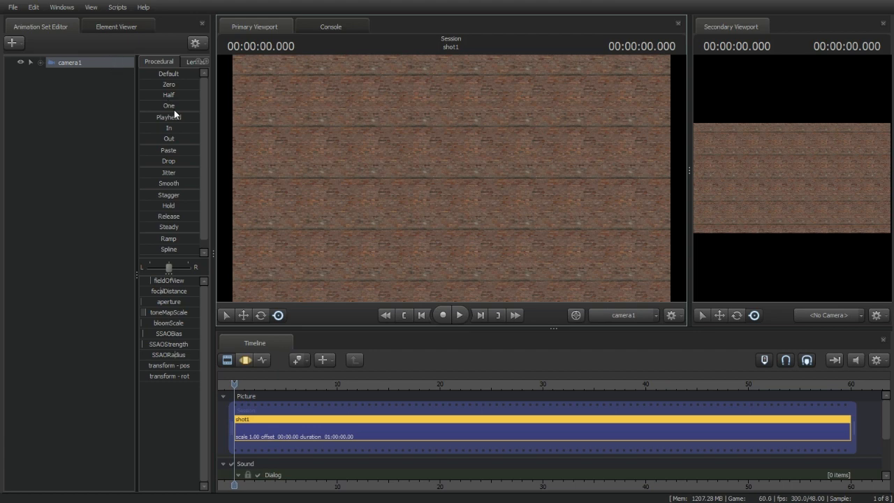
# Switch to the Motion Editor and reposition camera1 so that it frames the brick wall and floor.
pyautogui.click(244, 360)
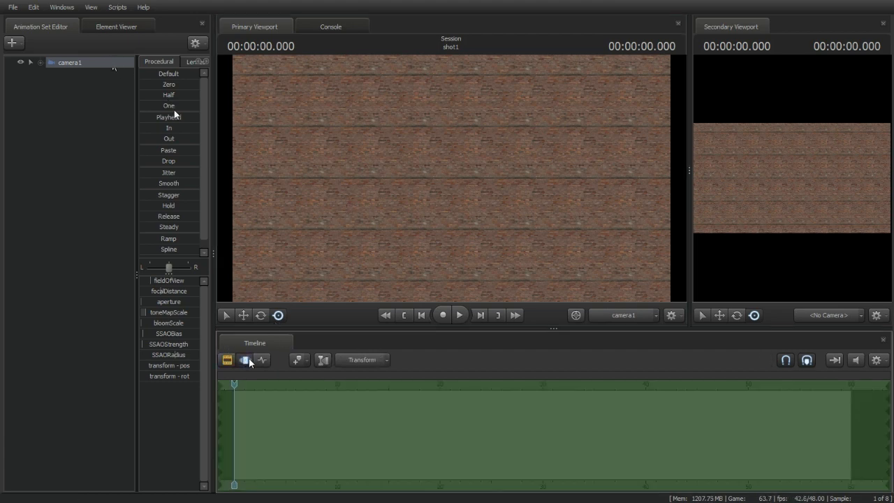
pyautogui.moveTo(280, 174); pyautogui.dragTo(300, 180)
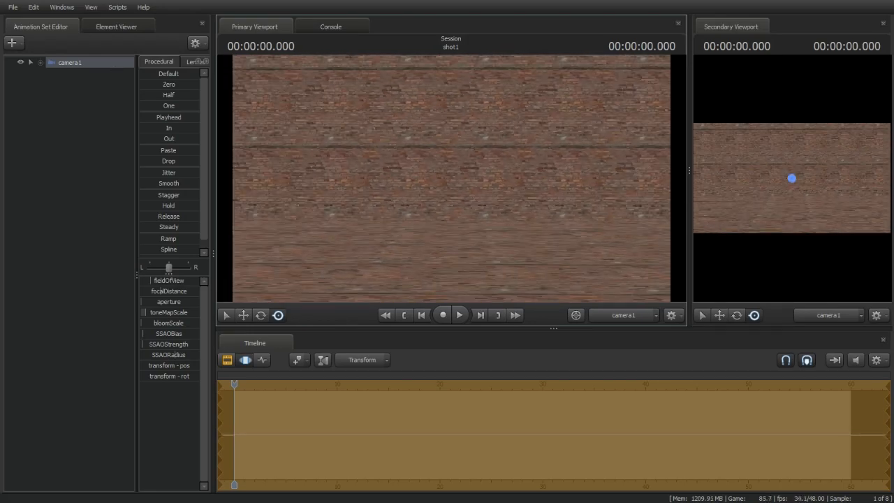
pyautogui.click(106, 187)
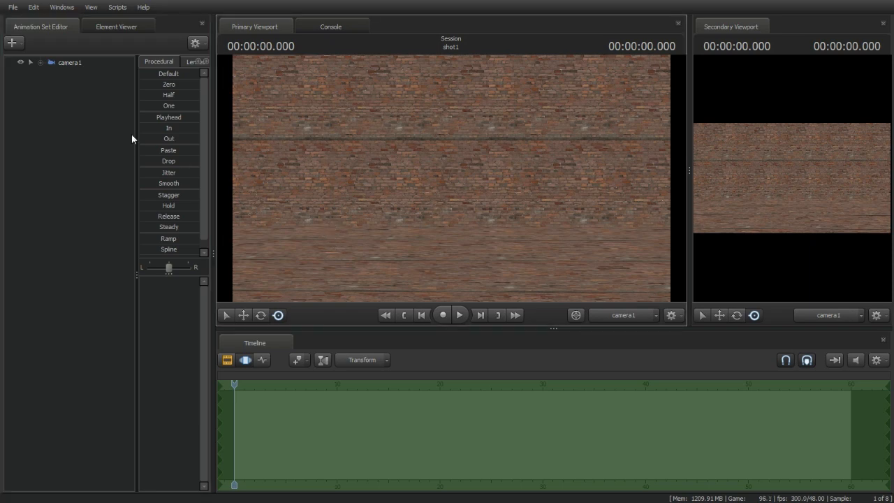
pyautogui.click(112, 67)
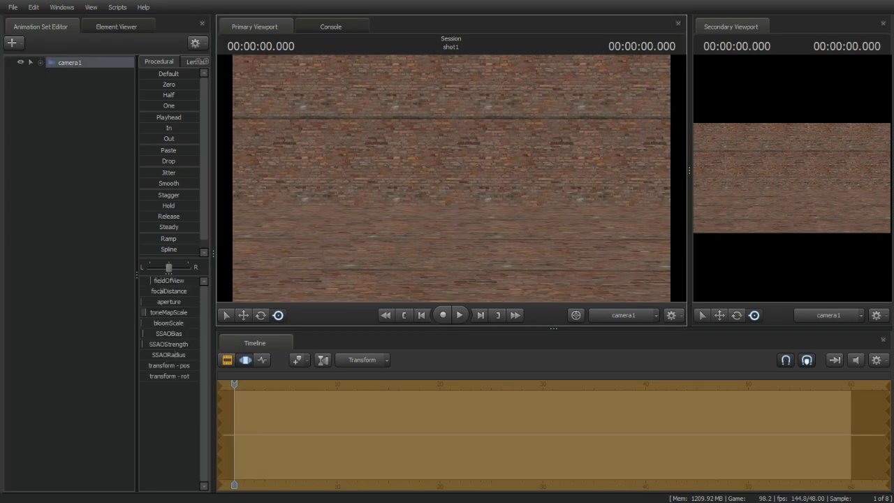
pyautogui.moveTo(451, 178)
pyautogui.mouseDown()
pyautogui.moveTo(451, 168)
pyautogui.moveTo(458, 171)
pyautogui.mouseUp()
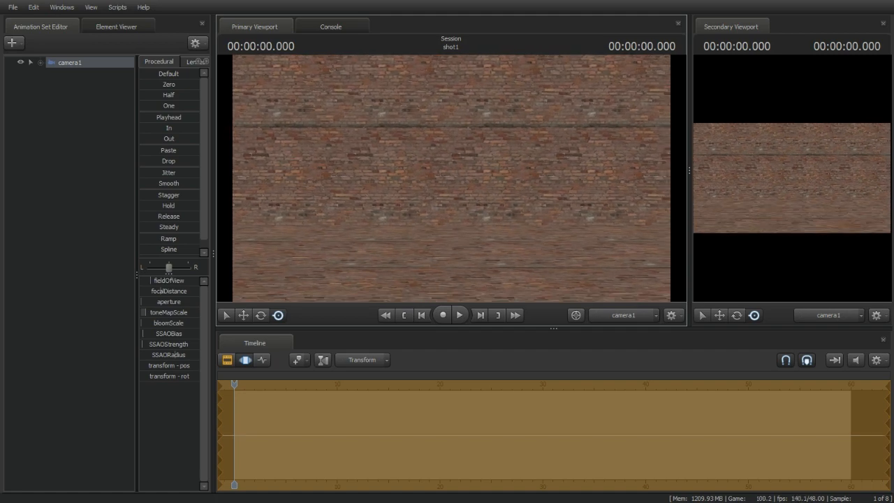
# Switch the Primary Viewport from camera1 to the Work Camera.
pyautogui.click(646, 318)
pyautogui.press('s')
pyautogui.moveTo(605, 291); pyautogui.dragTo(659, 301)
pyautogui.click(605, 314)
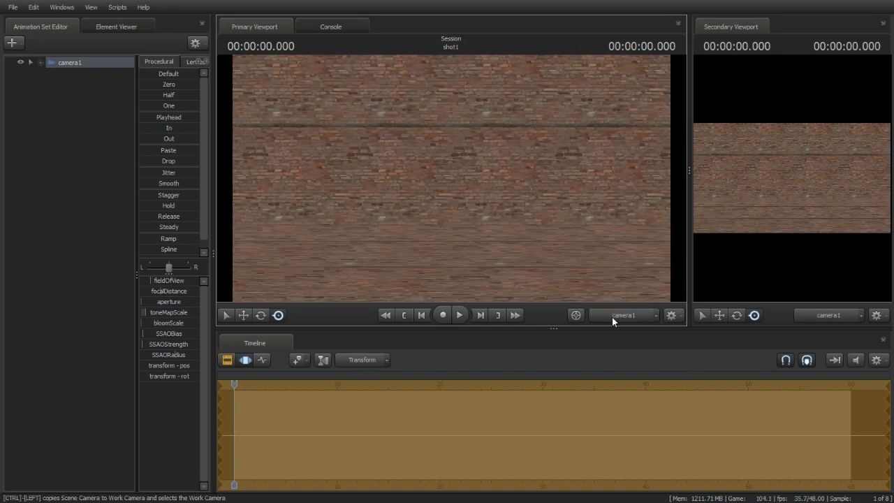
pyautogui.click(655, 315)
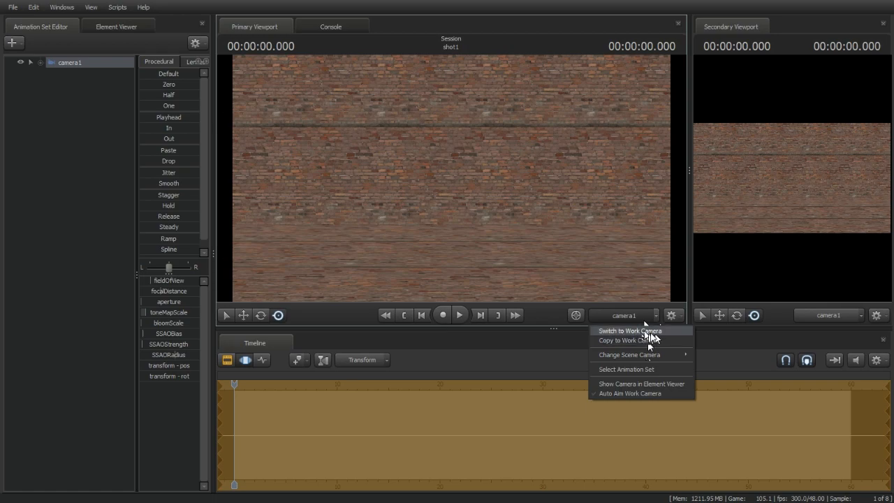
pyautogui.click(650, 332)
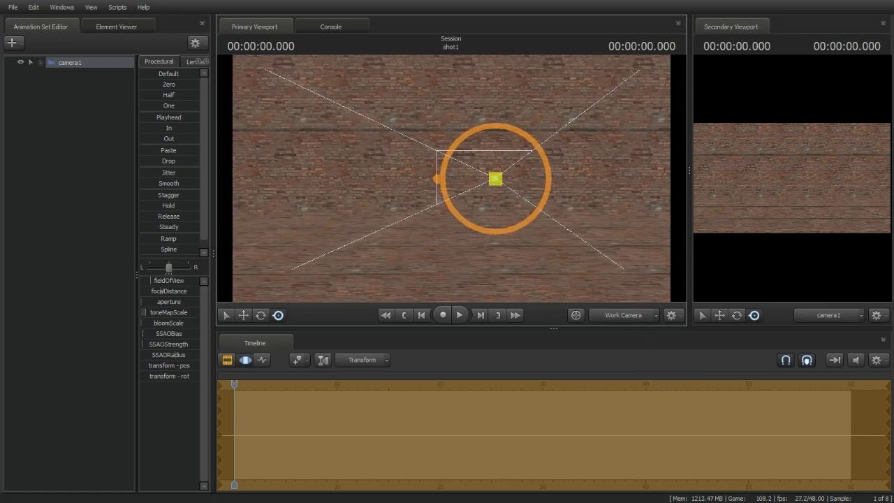
# Deselect camera1 and fly the Work Camera back until camera1's view outline is in frame.
pyautogui.moveTo(451, 178); pyautogui.dragTo(419, 244)
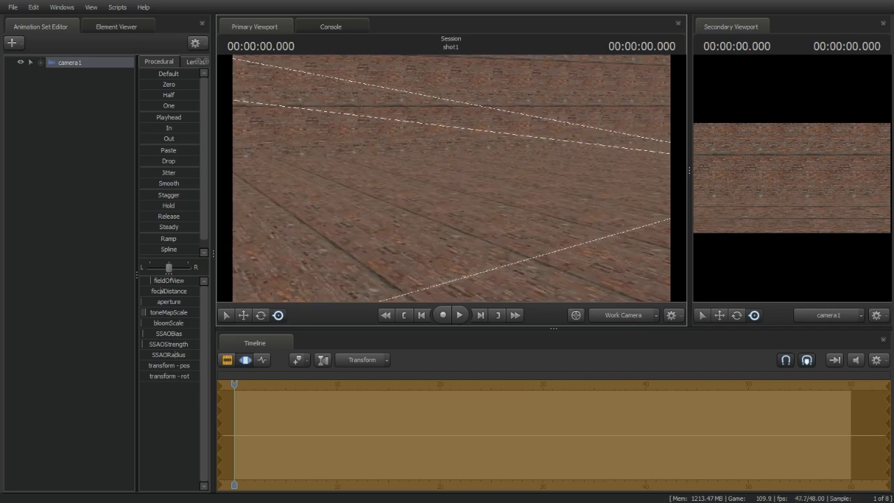
pyautogui.click(83, 213)
pyautogui.moveTo(523, 265); pyautogui.dragTo(730, 246)
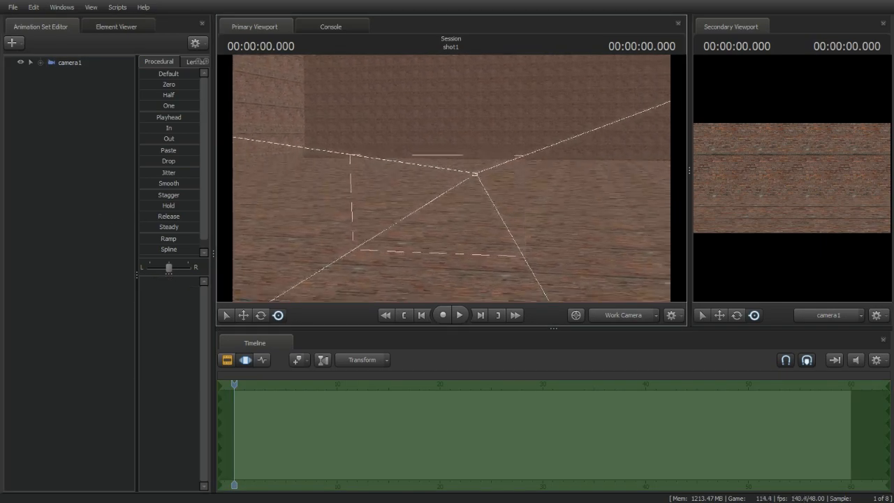
pyautogui.moveTo(451, 178)
pyautogui.mouseDown()
pyautogui.moveTo(462, 183)
pyautogui.moveTo(555, 143)
pyautogui.moveTo(482, 178)
pyautogui.moveTo(513, 159)
pyautogui.moveTo(548, 165)
pyautogui.moveTo(489, 171)
pyautogui.moveTo(478, 199)
pyautogui.moveTo(565, 187)
pyautogui.moveTo(489, 154)
pyautogui.moveTo(538, 138)
pyautogui.moveTo(445, 183)
pyautogui.moveTo(370, 192)
pyautogui.moveTo(457, 179)
pyautogui.moveTo(437, 168)
pyautogui.moveTo(450, 177)
pyautogui.moveTo(439, 192)
pyautogui.moveTo(433, 179)
pyautogui.moveTo(447, 178)
pyautogui.moveTo(443, 167)
pyautogui.mouseUp()
pyautogui.press('w')
pyautogui.press('s')
pyautogui.press('w')
pyautogui.press('s')
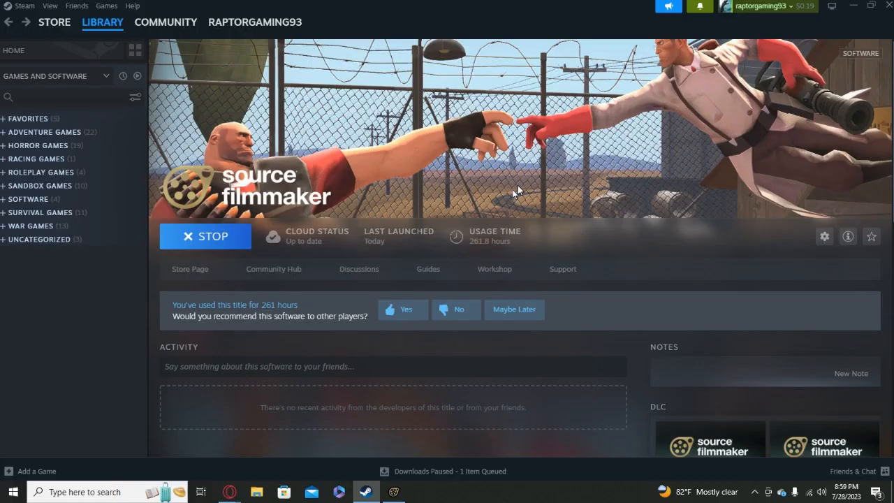
# Search Source Filmmaker's Steam Workshop for "ausd" and open the [FNaF AU:SD] Characters Pack page.
pyautogui.click(497, 269)
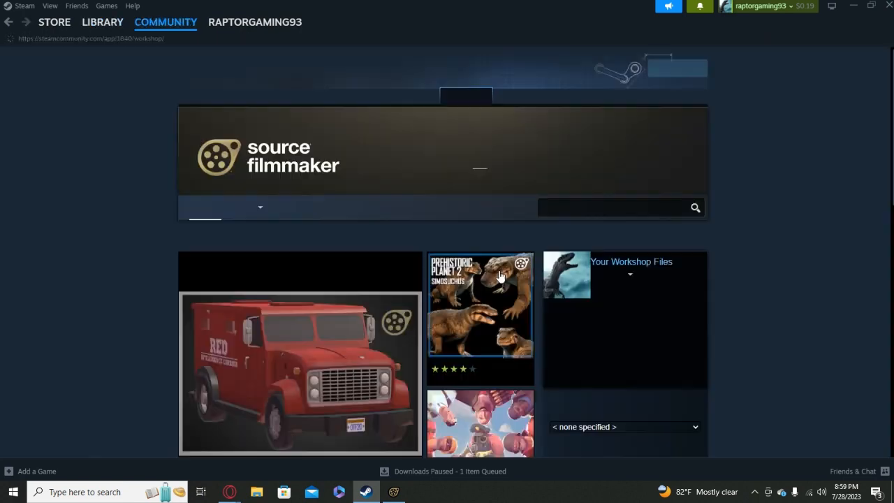
pyautogui.scroll(-2, 360, 288)
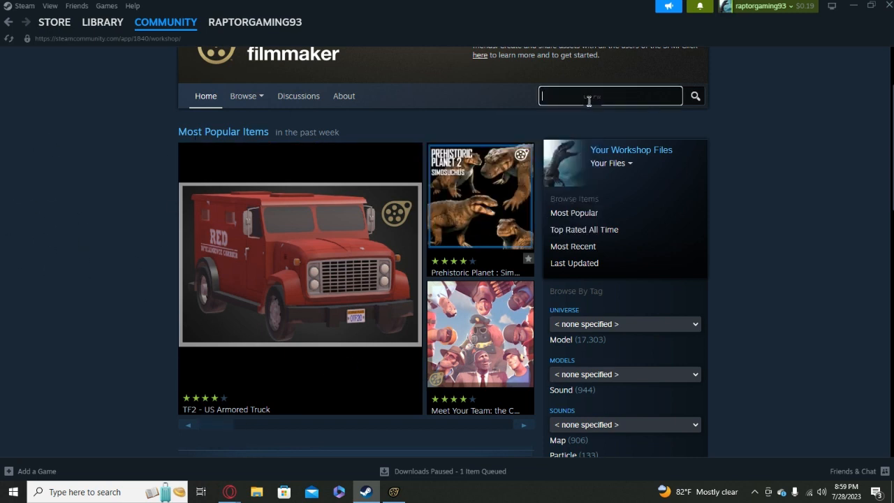
pyautogui.write('ausd')
pyautogui.press('Return')
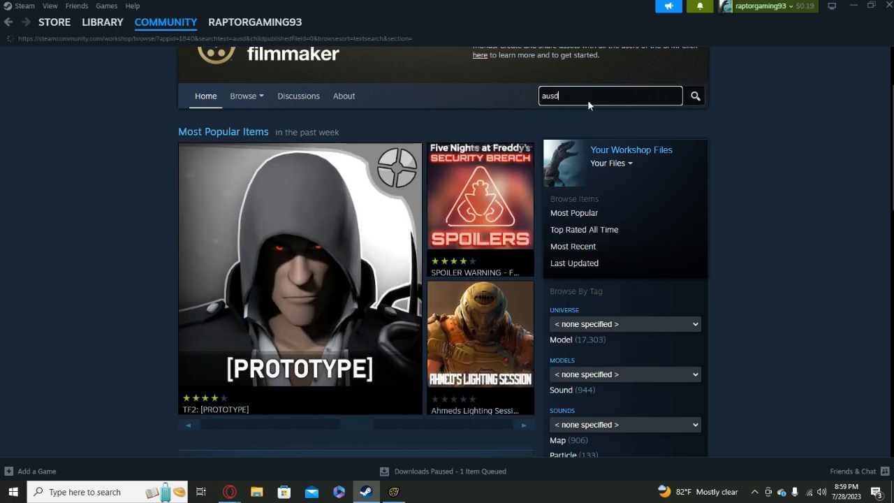
pyautogui.scroll(-1, 395, 270)
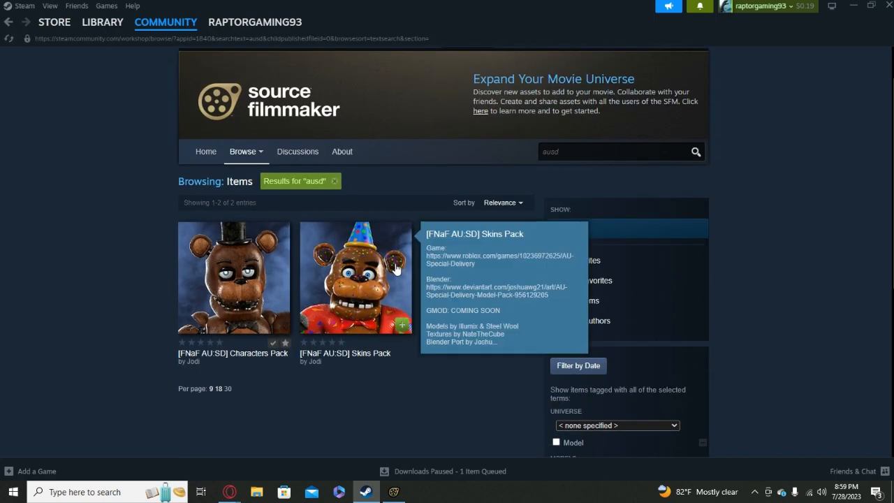
pyautogui.click(235, 290)
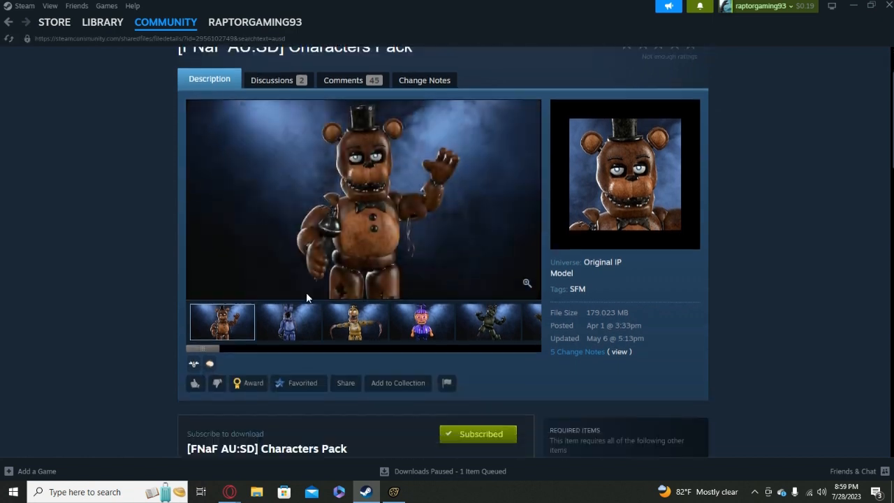
# Browse the preview images of the [FNaF AU:SD] Characters Pack to see its character models, returning to the first image.
pyautogui.scroll(-1, 307, 297)
pyautogui.click(287, 302)
pyautogui.click(414, 307)
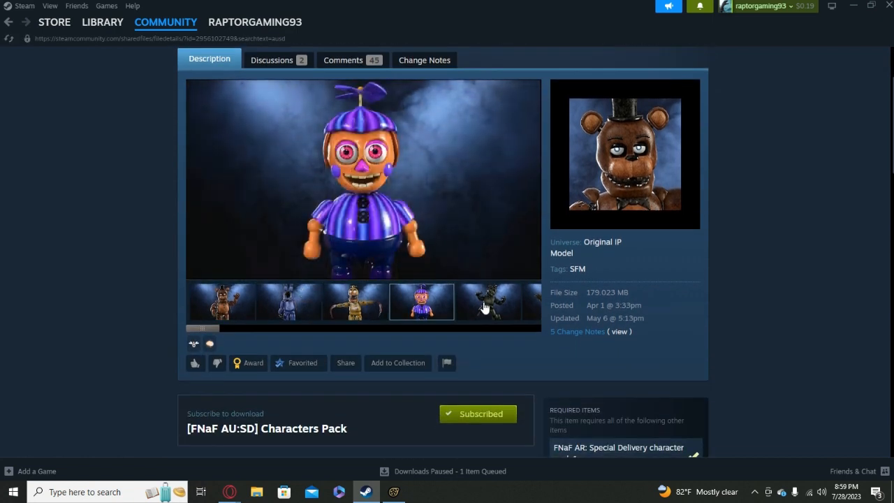
pyautogui.click(484, 305)
pyautogui.click(398, 306)
pyautogui.click(394, 305)
pyautogui.click(392, 304)
pyautogui.click(449, 298)
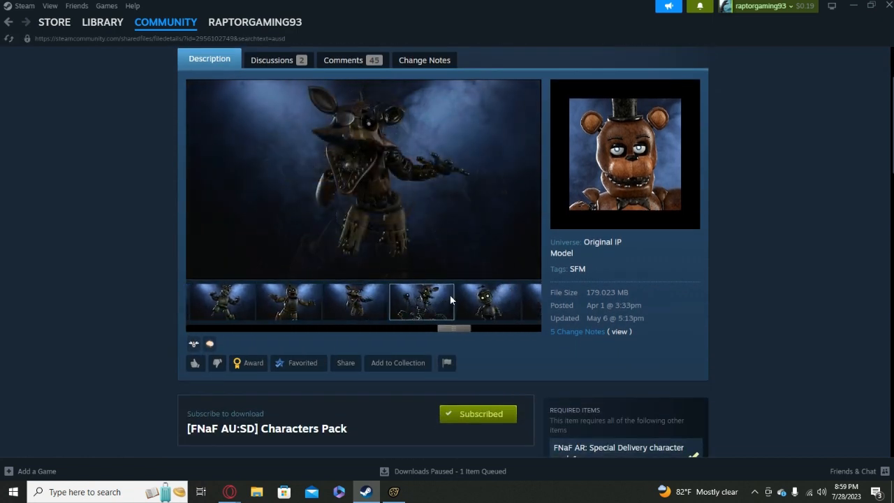
pyautogui.click(481, 303)
pyautogui.click(458, 305)
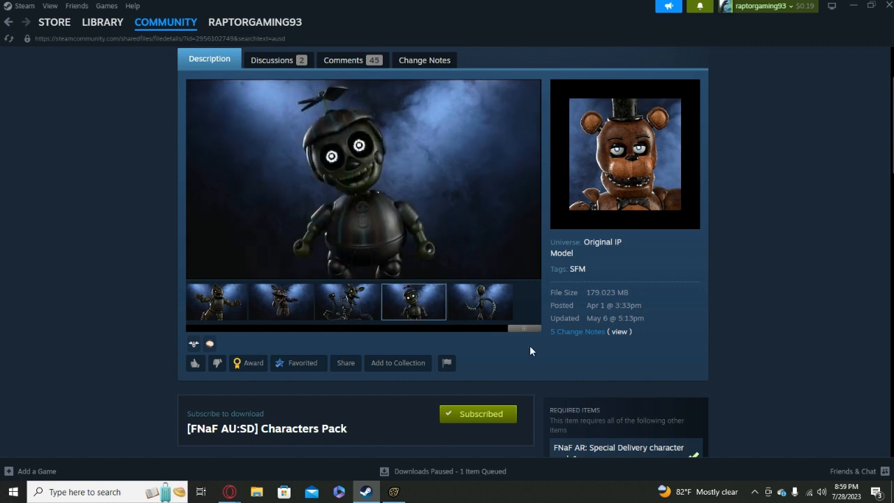
pyautogui.moveTo(529, 334); pyautogui.dragTo(243, 316)
pyautogui.click(227, 307)
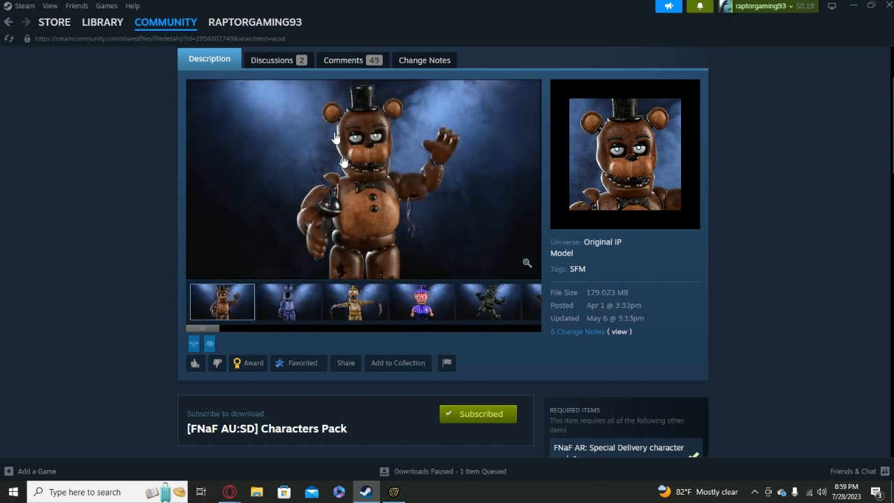
# Check the Characters Pack page for its subscription and required items and switch back to Source Filmmaker.
pyautogui.scroll(-5, 189, 216)
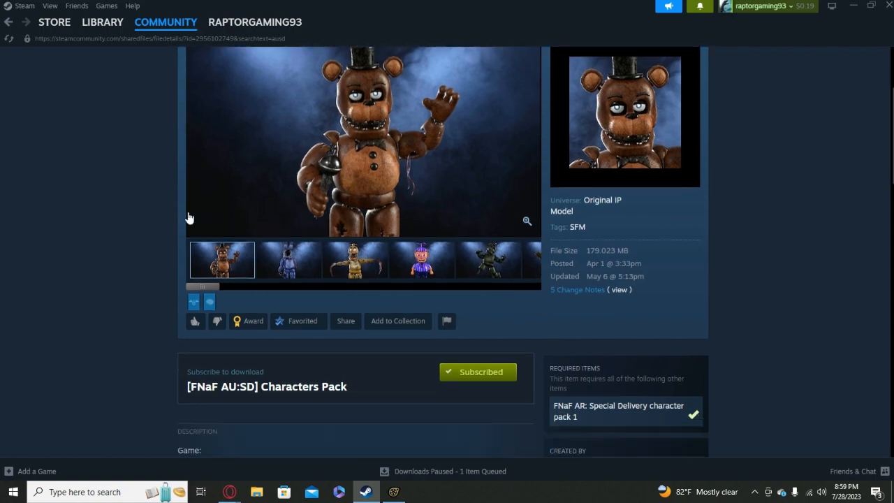
pyautogui.scroll(6, 159, 220)
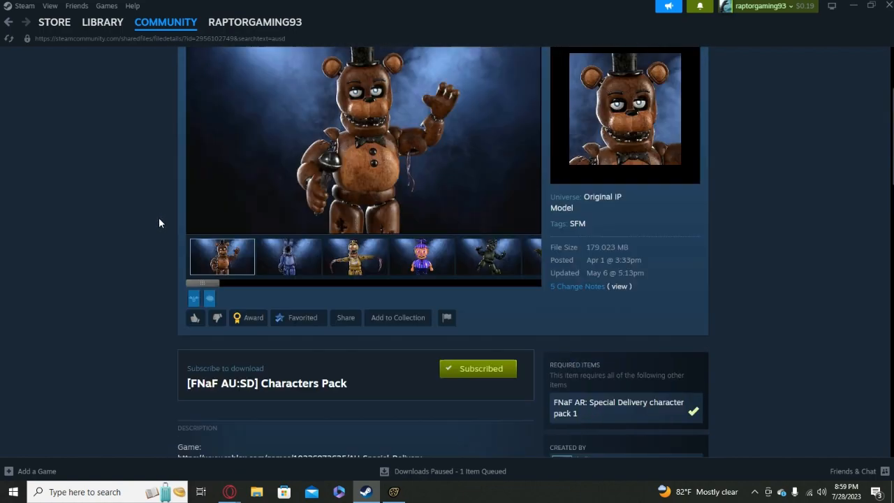
pyautogui.scroll(-3, 183, 204)
pyautogui.scroll(1, 150, 203)
pyautogui.scroll(2, 150, 208)
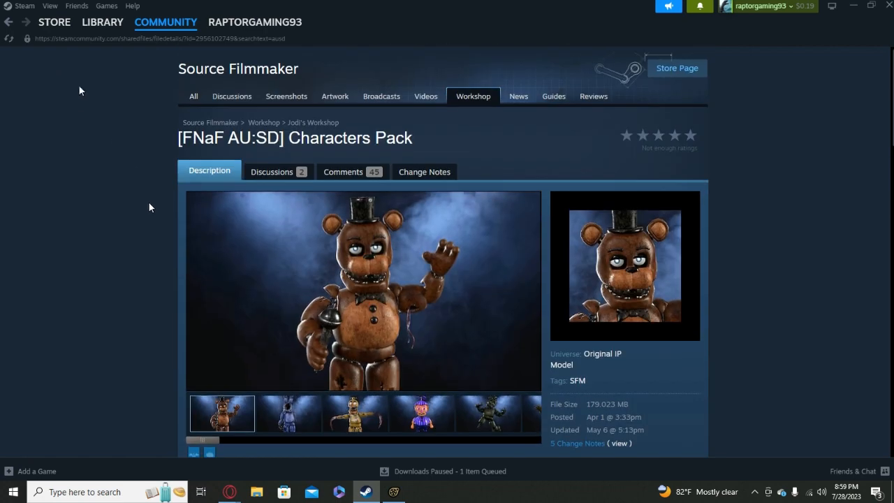
pyautogui.scroll(-2, 378, 339)
pyautogui.scroll(-1, 378, 338)
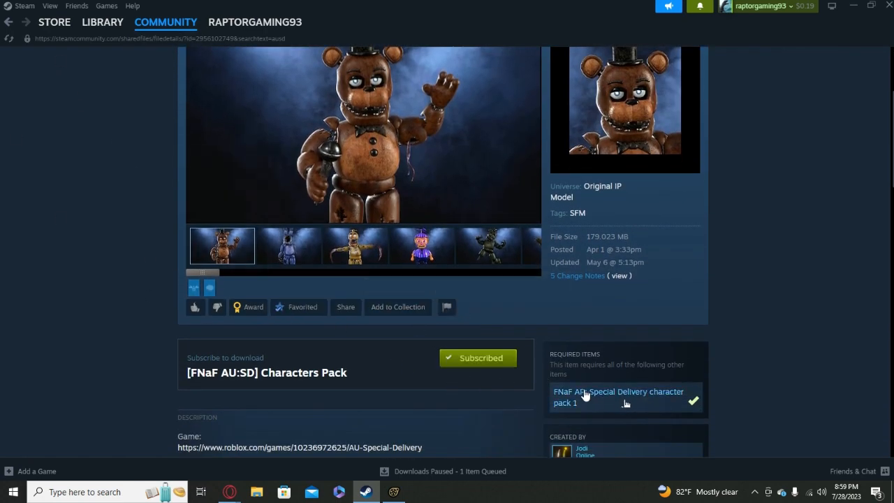
pyautogui.scroll(2, 496, 398)
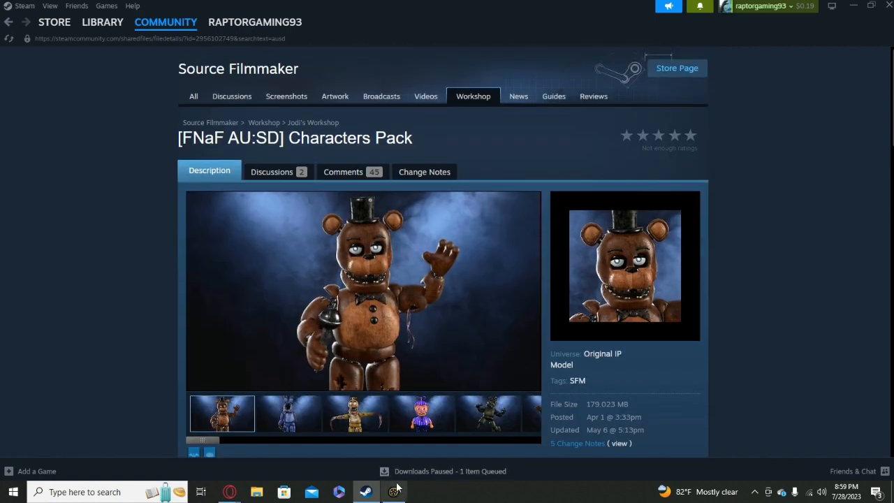
pyautogui.moveTo(395, 492)
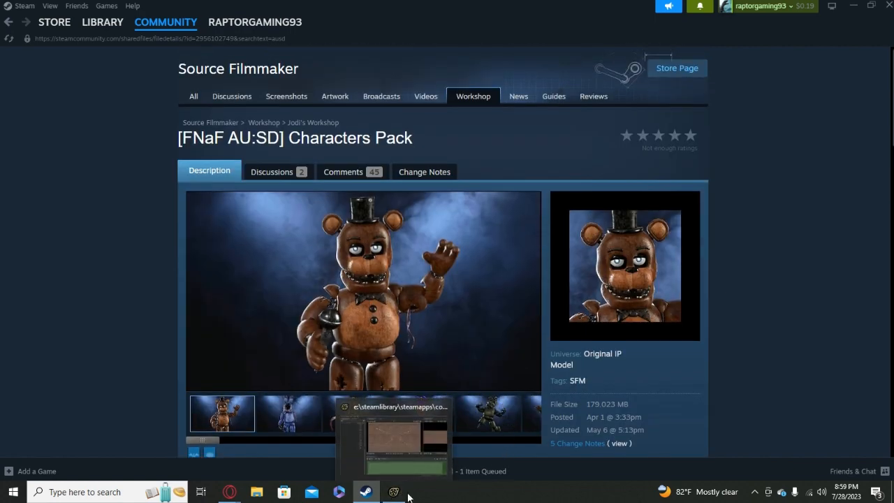
pyautogui.click(394, 492)
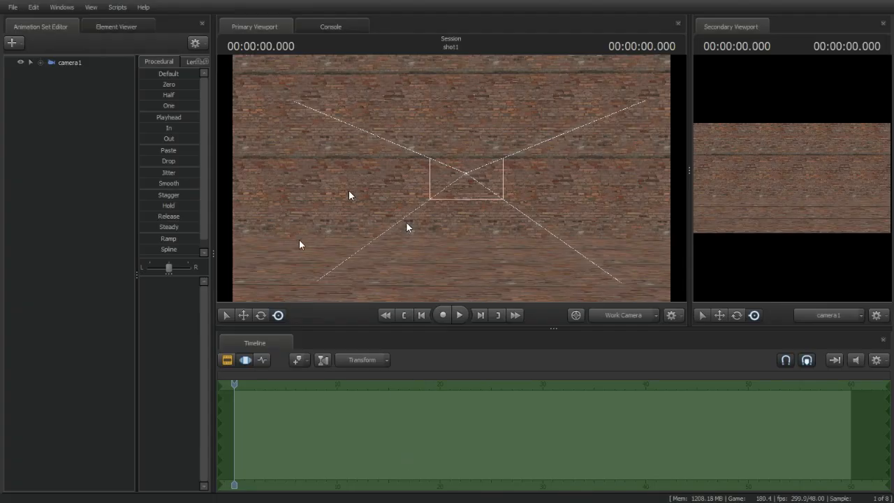
# Start an animation set for a new model and filter the MDL files by "ausd".
pyautogui.moveTo(348, 191)
pyautogui.mouseDown()
pyautogui.moveTo(353, 197)
pyautogui.moveTo(359, 190)
pyautogui.moveTo(351, 190)
pyautogui.mouseUp()
pyautogui.press('w')
pyautogui.press('w')
pyautogui.moveTo(451, 178); pyautogui.dragTo(451, 178)
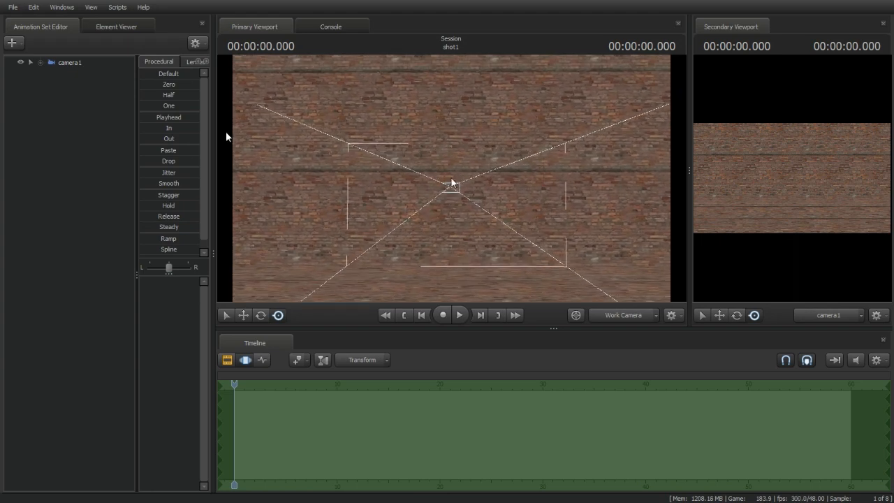
pyautogui.click(13, 43)
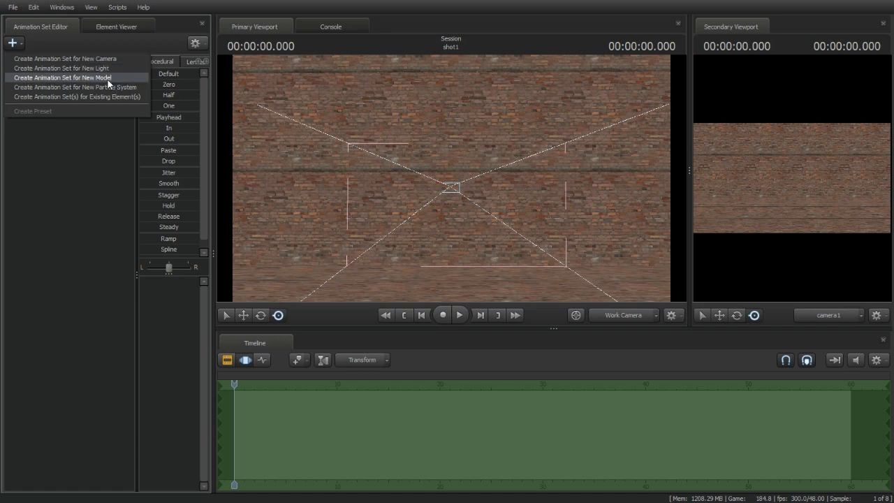
pyautogui.click(108, 79)
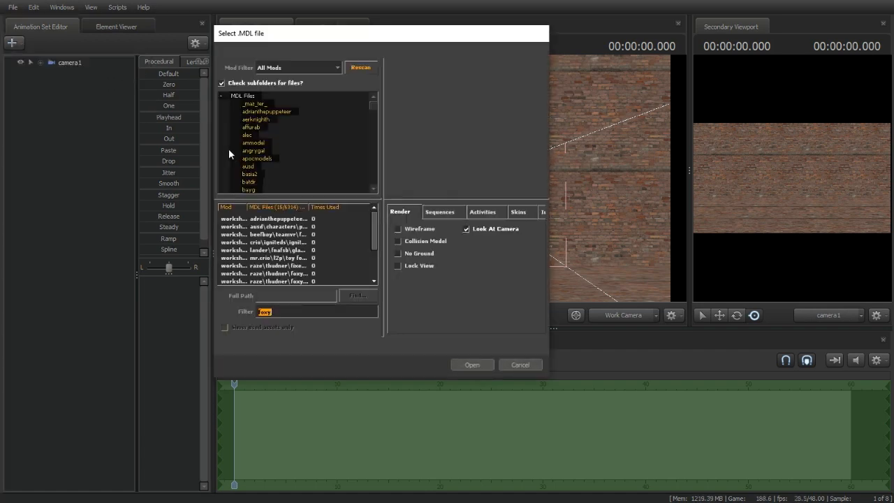
pyautogui.write('a')
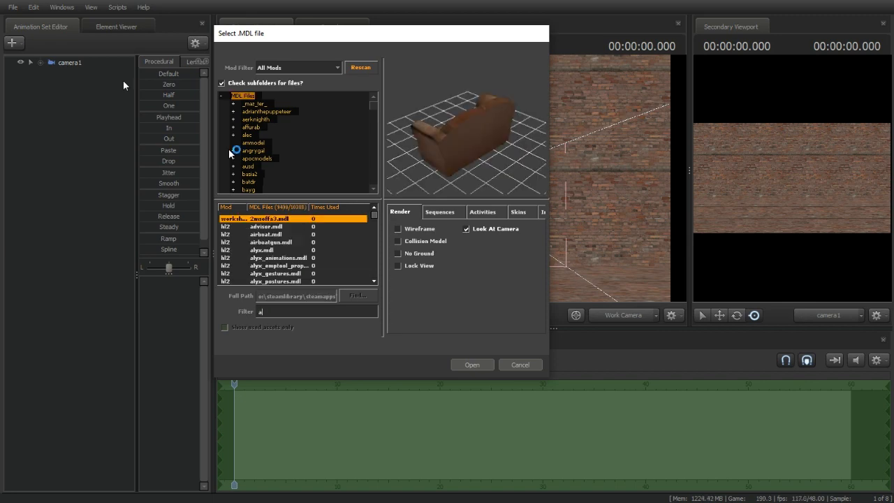
pyautogui.write('usd')
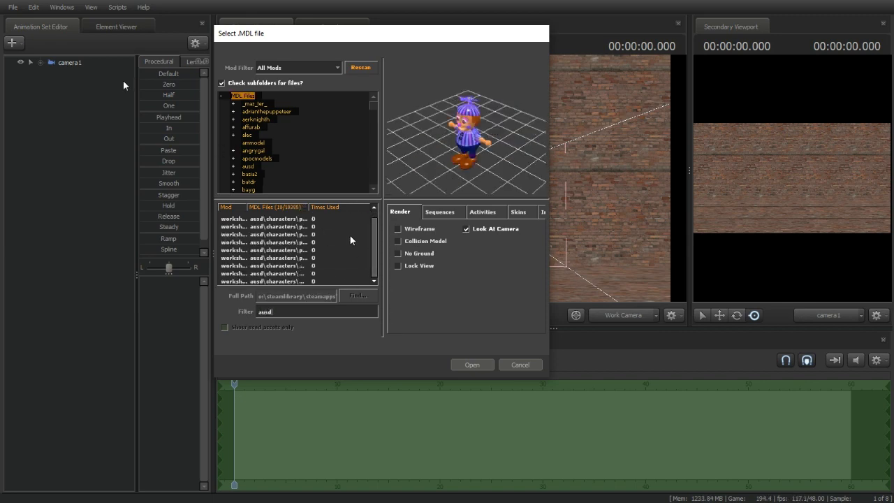
pyautogui.doubleClick(349, 235)
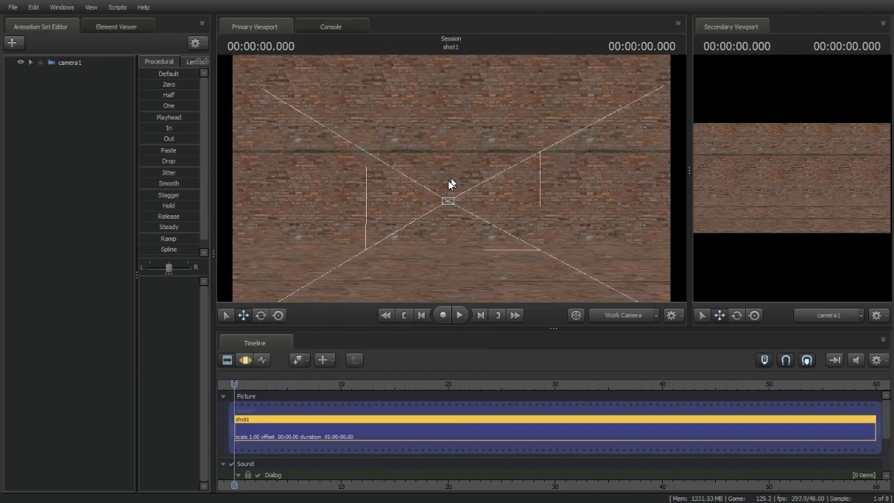
# Create an animation set for the Withered Freddy model from the "ausd" character files after previewing the candidates.
pyautogui.moveTo(449, 182)
pyautogui.mouseDown()
pyautogui.moveTo(434, 166)
pyautogui.moveTo(434, 178)
pyautogui.moveTo(460, 195)
pyautogui.moveTo(469, 179)
pyautogui.moveTo(435, 172)
pyautogui.moveTo(444, 172)
pyautogui.mouseUp()
pyautogui.press('w')
pyautogui.press('s')
pyautogui.press('a')
pyautogui.press('w')
pyautogui.press('d')
pyautogui.press('a')
pyautogui.press('s')
pyautogui.click(11, 43)
pyautogui.click(106, 76)
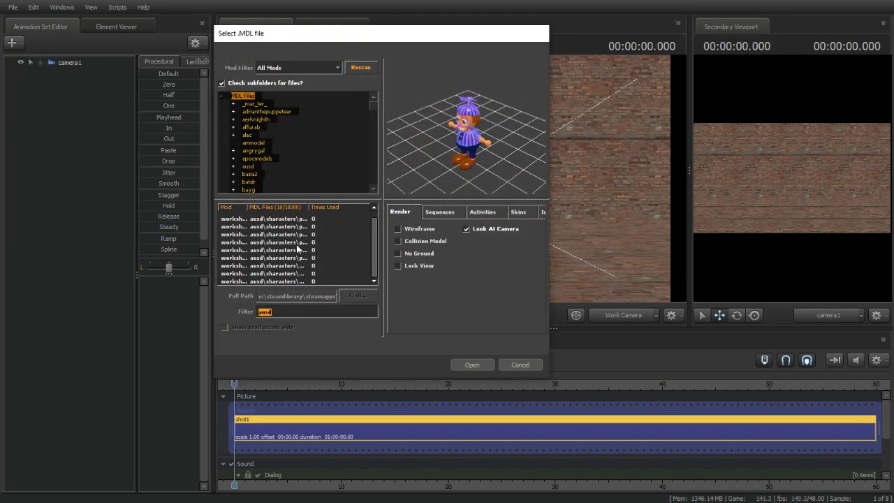
pyautogui.click(298, 250)
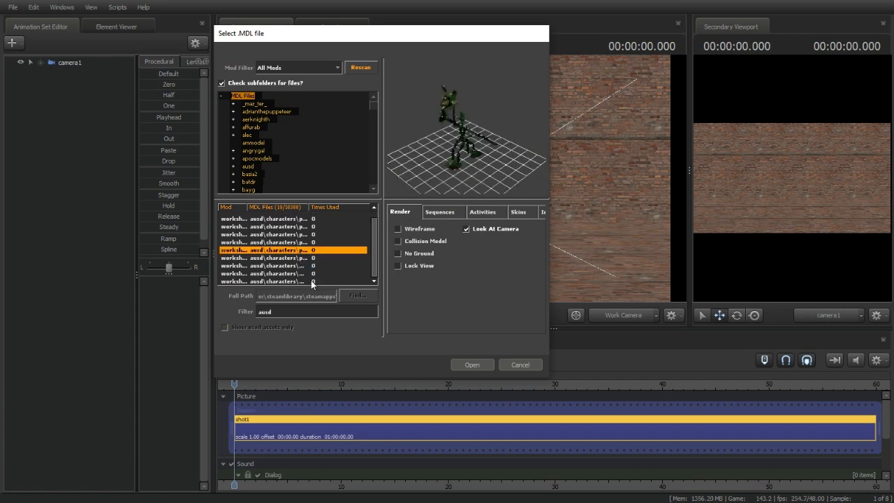
pyautogui.click(309, 281)
pyautogui.moveTo(468, 127); pyautogui.dragTo(420, 424)
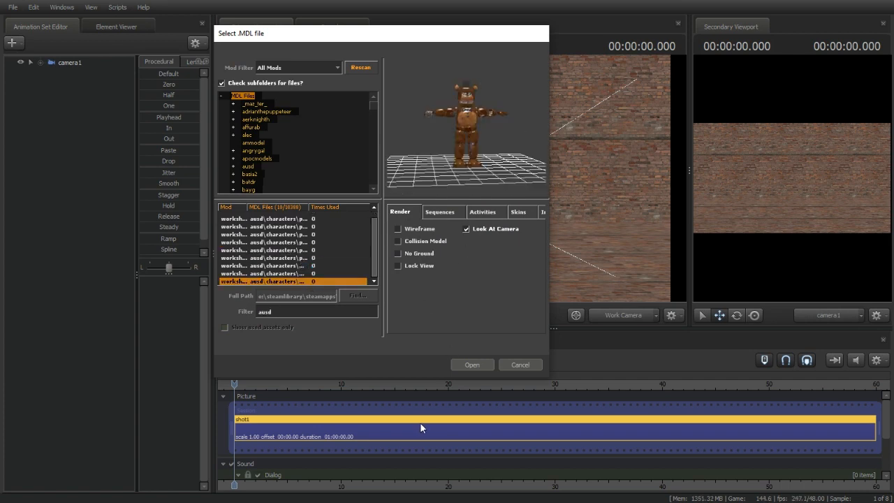
pyautogui.click(472, 365)
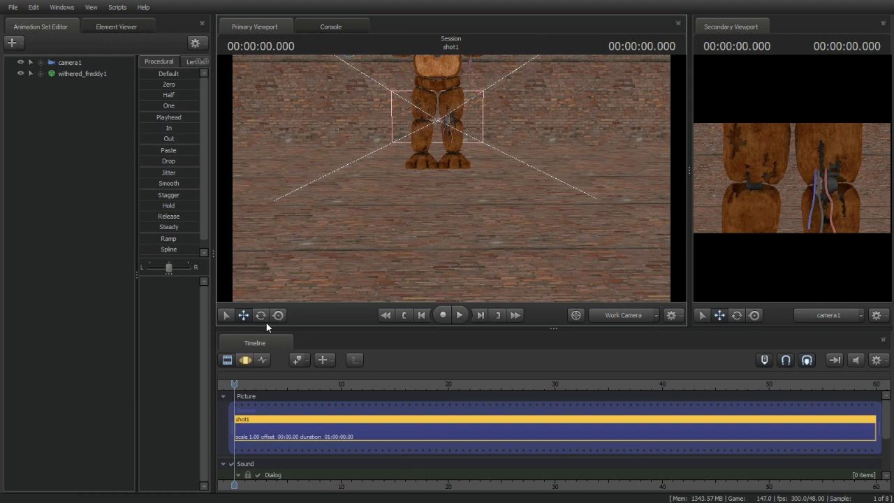
# Move withered_freddy1 away from camera1 by its rootTransform in the Motion Editor.
pyautogui.click(245, 360)
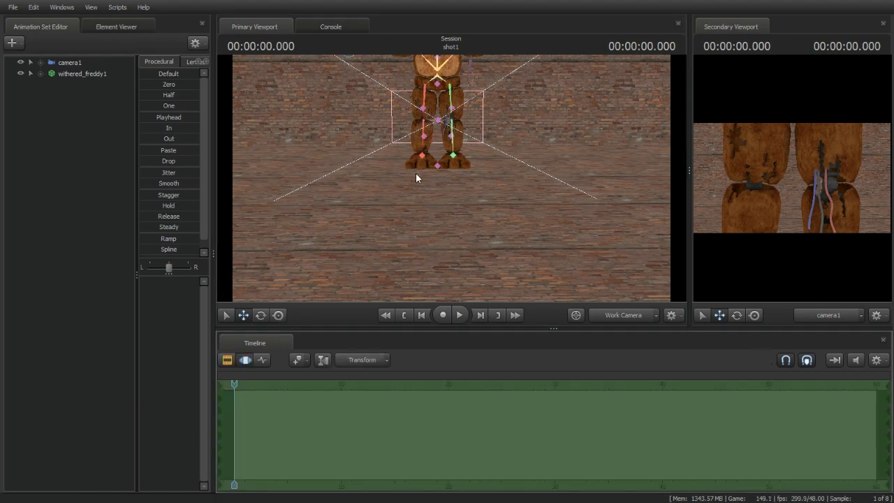
pyautogui.moveTo(437, 168); pyautogui.dragTo(453, 180)
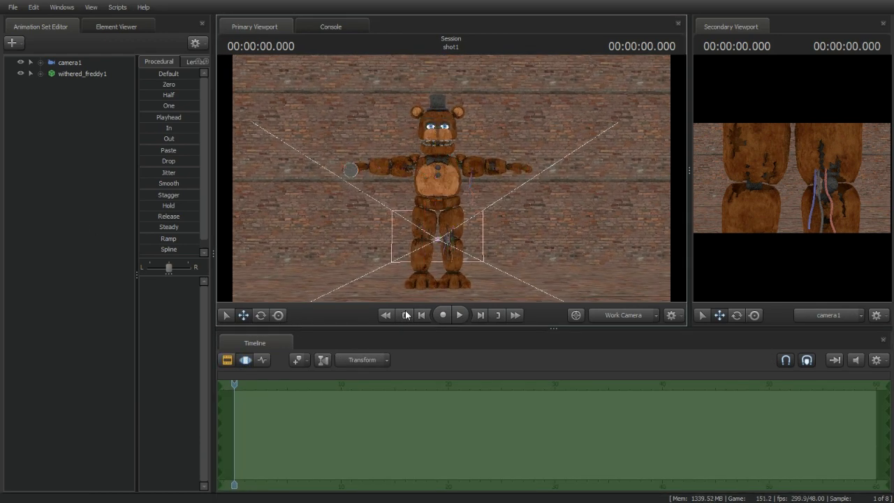
pyautogui.keyDown('ctrl'); pyautogui.click(443, 287); pyautogui.keyUp('ctrl')
pyautogui.moveTo(445, 287); pyautogui.dragTo(449, 224)
pyautogui.press('w')
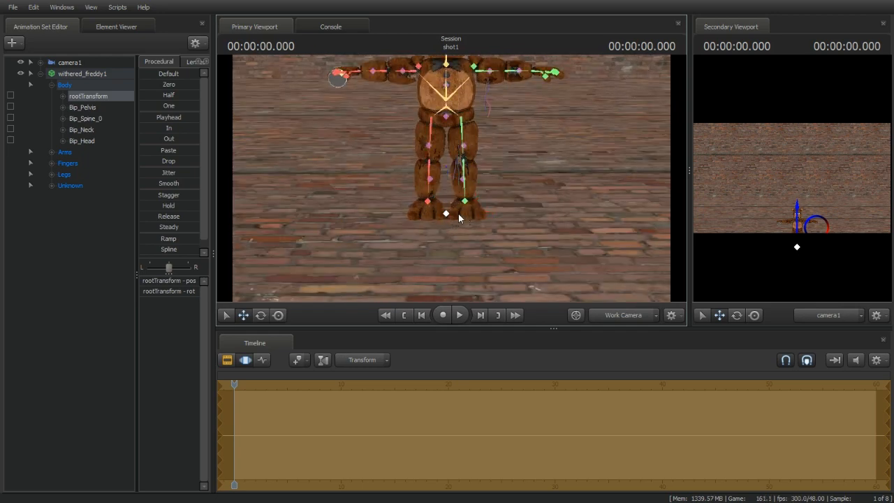
pyautogui.moveTo(448, 188); pyautogui.dragTo(459, 170)
pyautogui.press('a')
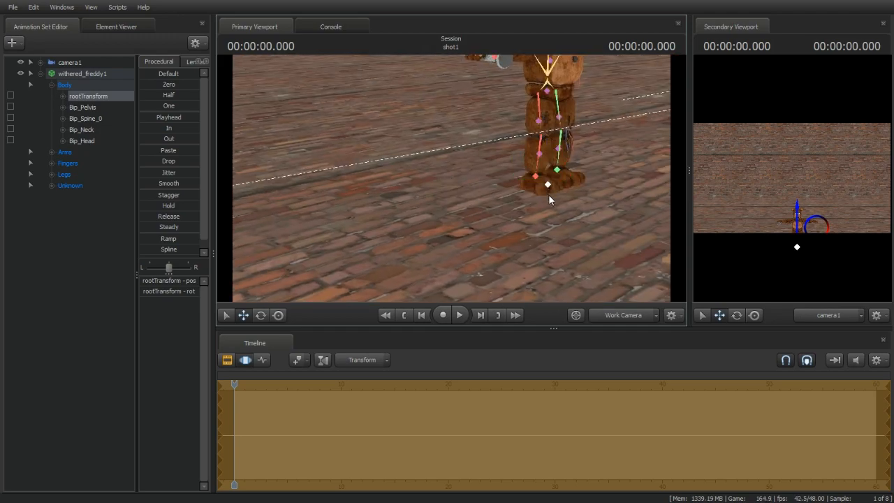
pyautogui.moveTo(548, 190); pyautogui.dragTo(539, 168)
pyautogui.press('s')
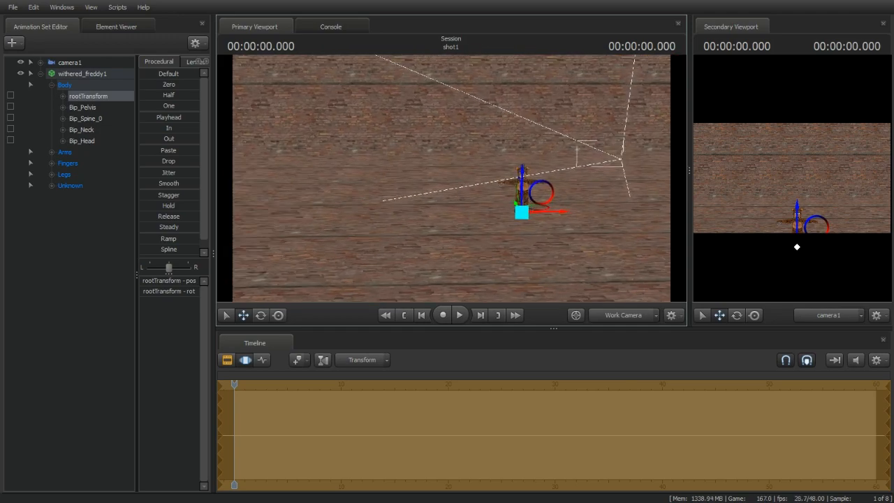
pyautogui.press('w')
pyautogui.moveTo(450, 177); pyautogui.dragTo(499, 168)
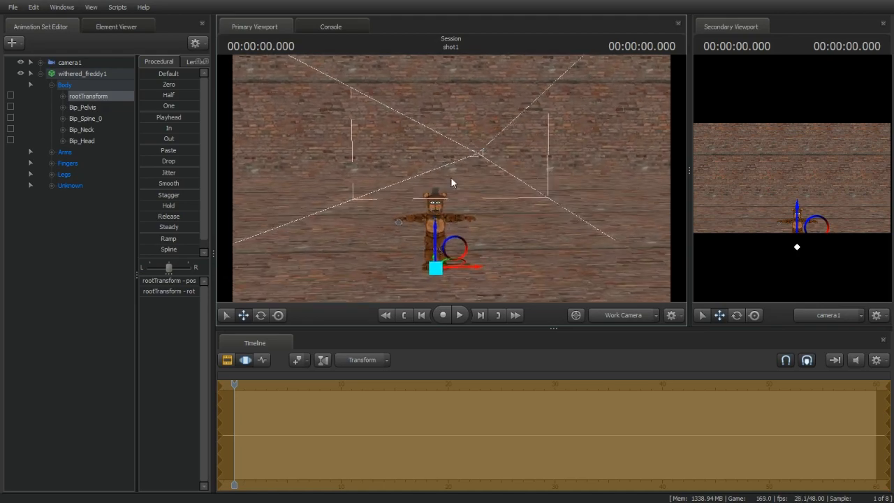
# Look through camera1 and reposition it to frame Freddy's head and chest, then return to the Work Camera with everything deselected.
pyautogui.moveTo(90, 63); pyautogui.dragTo(391, 140)
pyautogui.moveTo(419, 161)
pyautogui.mouseDown()
pyautogui.moveTo(423, 201)
pyautogui.moveTo(418, 173)
pyautogui.moveTo(426, 170)
pyautogui.mouseUp()
pyautogui.press('w')
pyautogui.press('w')
pyautogui.press('s')
pyautogui.press('w')
pyautogui.moveTo(387, 201); pyautogui.dragTo(243, 264)
pyautogui.click(633, 318)
pyautogui.moveTo(489, 231); pyautogui.dragTo(415, 187)
pyautogui.click(54, 218)
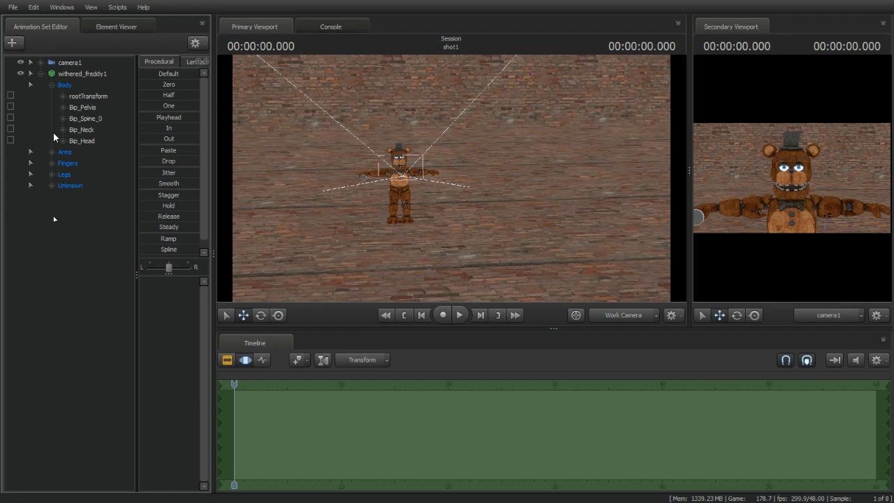
# Try enlarging withered_freddy1 with an added rootTransform_scale control, and undo the scaling along with the control.
pyautogui.rightClick(72, 74)
pyautogui.moveTo(113, 171)
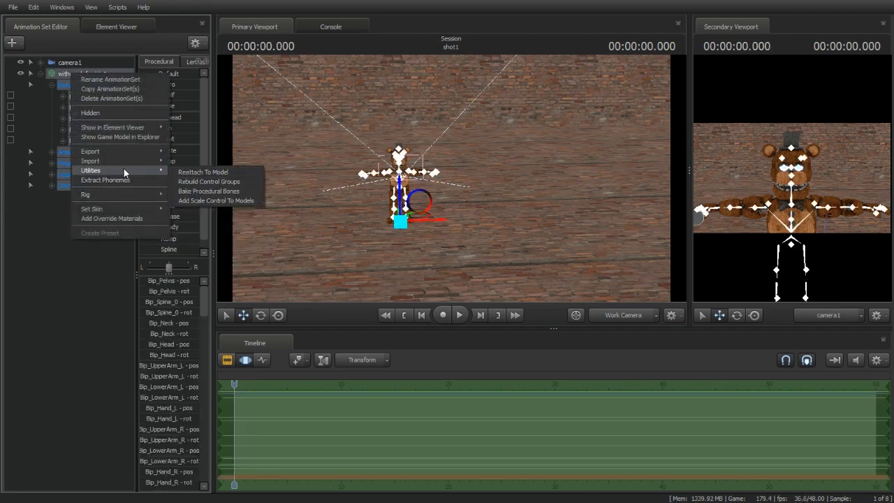
pyautogui.click(220, 201)
pyautogui.moveTo(159, 280); pyautogui.dragTo(370, 259)
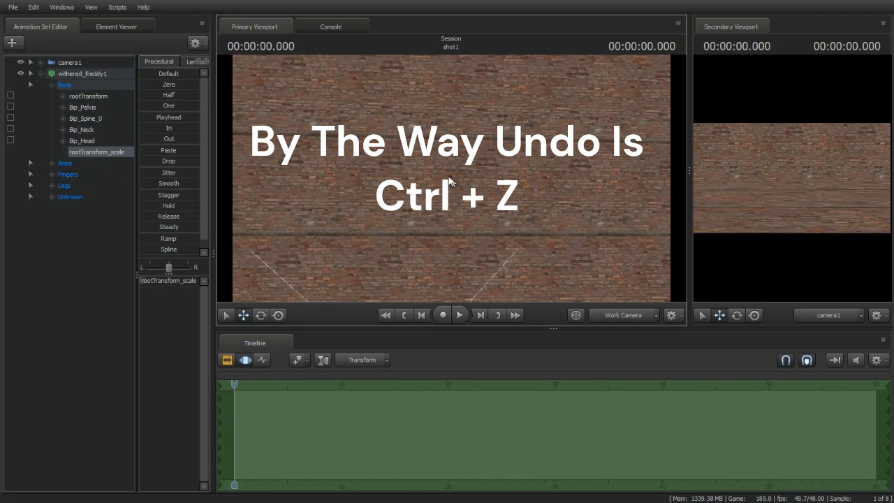
pyautogui.hotkey('ctrl', 'z')
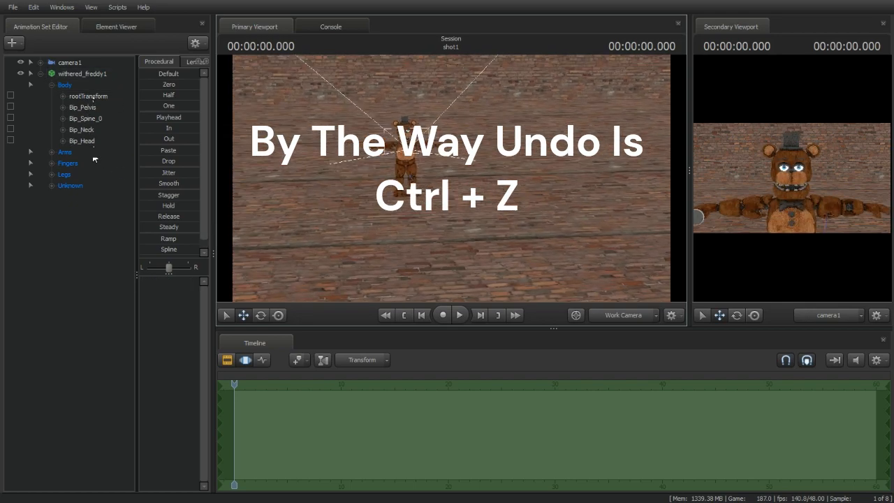
# Bring the Work Camera up to Freddy's face to examine the model's bones, and select the Jiggle_Head_jnt bone.
pyautogui.press('w')
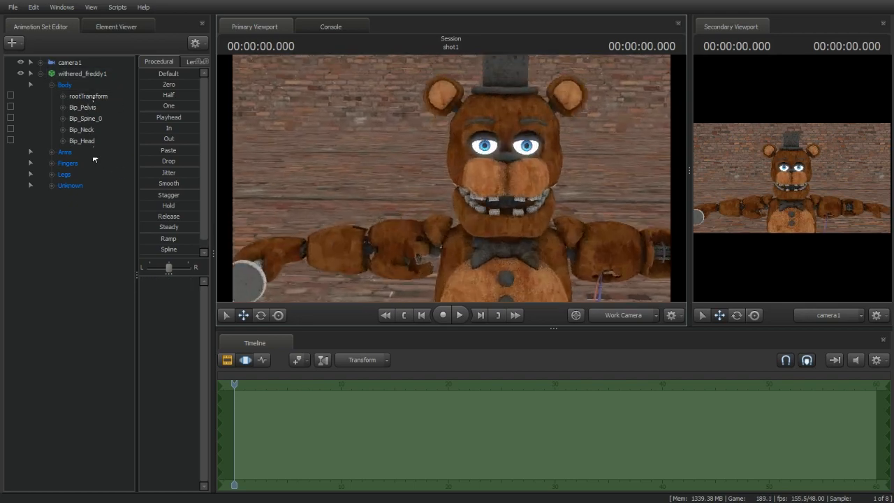
pyautogui.moveTo(448, 193); pyautogui.dragTo(449, 190)
pyautogui.press('w')
pyautogui.press('ctrl')
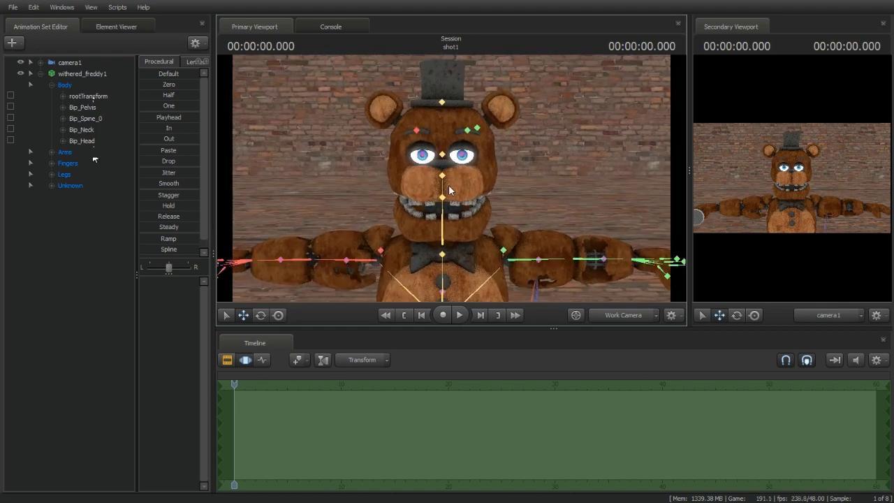
pyautogui.click(444, 180)
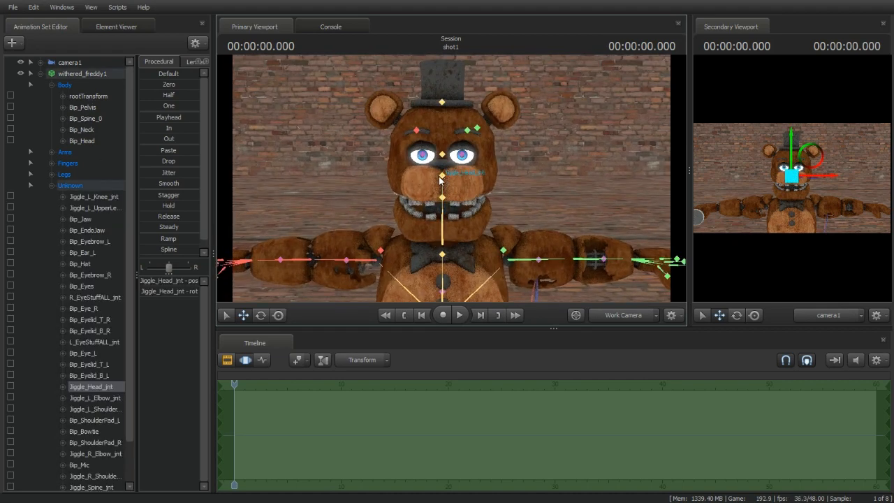
pyautogui.press('f')
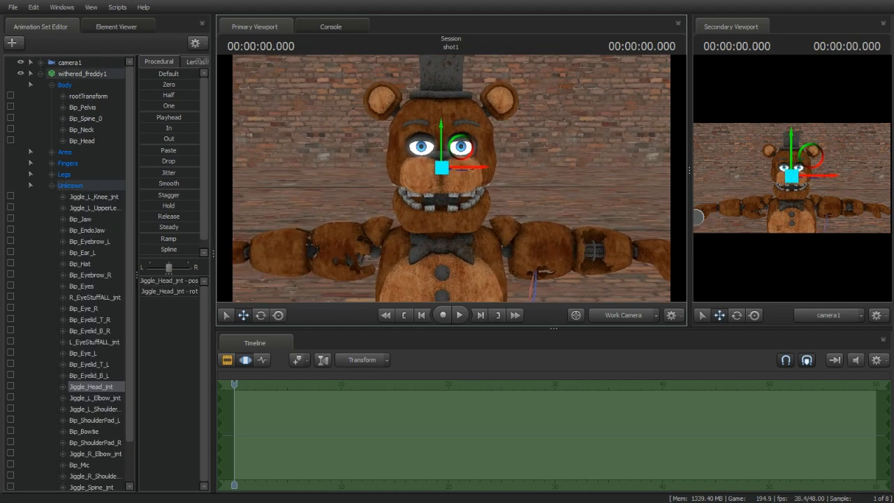
pyautogui.press('w')
pyautogui.moveTo(448, 190)
pyautogui.mouseDown()
pyautogui.moveTo(391, 227)
pyautogui.moveTo(445, 193)
pyautogui.mouseUp()
pyautogui.press('s')
pyautogui.press('w')
pyautogui.moveTo(275, 178); pyautogui.dragTo(271, 174)
pyautogui.press('w')
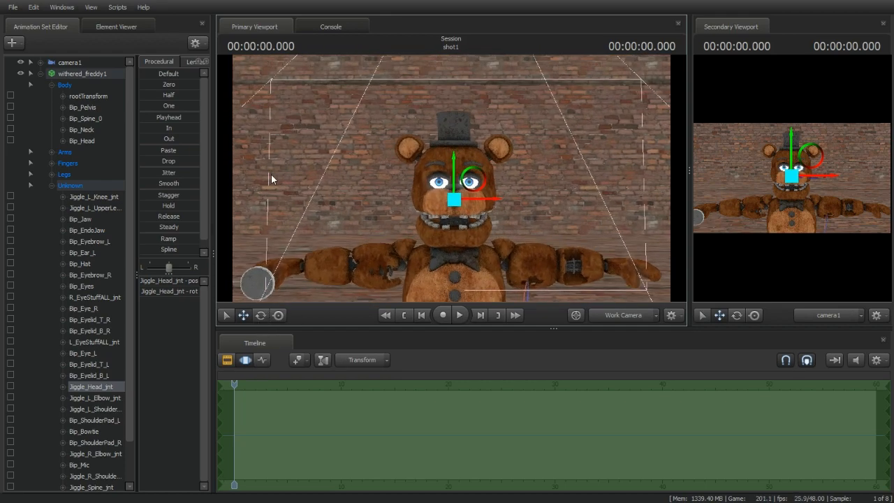
# Show Bip_Head in the Graph Editor, collapse the Body group, and bookmark the first frame with all of withered_freddy1's controls selected.
pyautogui.click(114, 143)
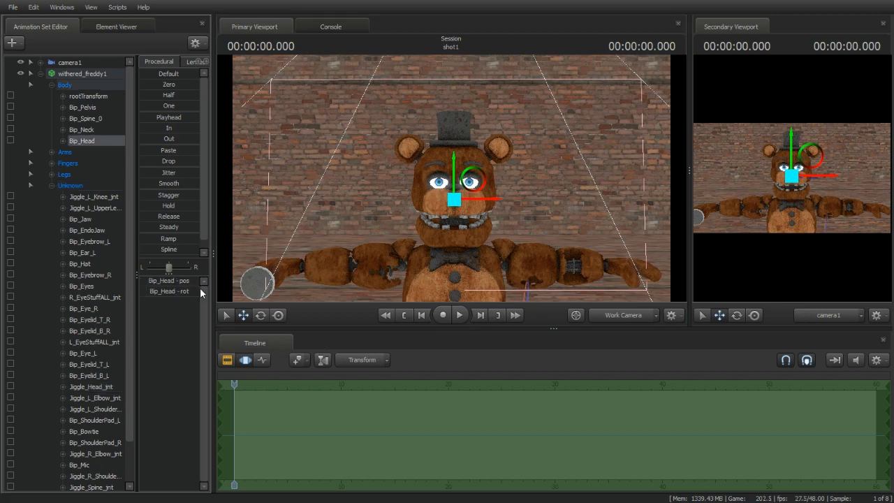
pyautogui.click(261, 360)
pyautogui.click(52, 85)
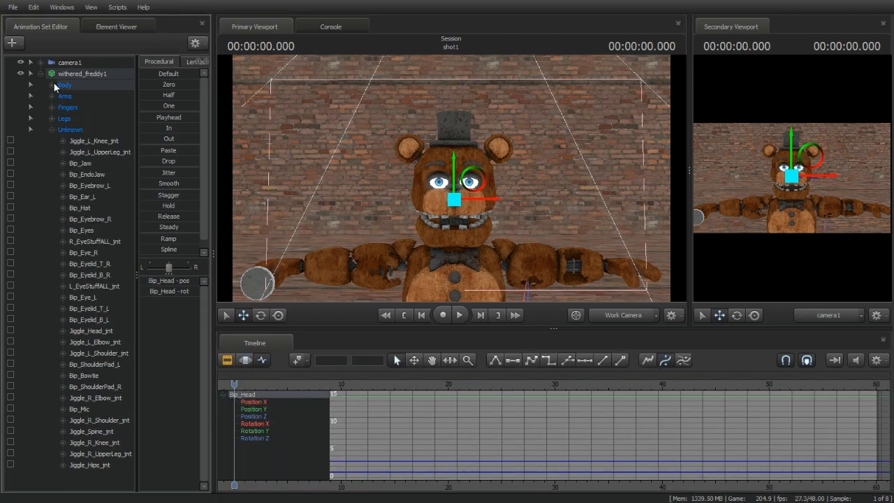
pyautogui.click(61, 74)
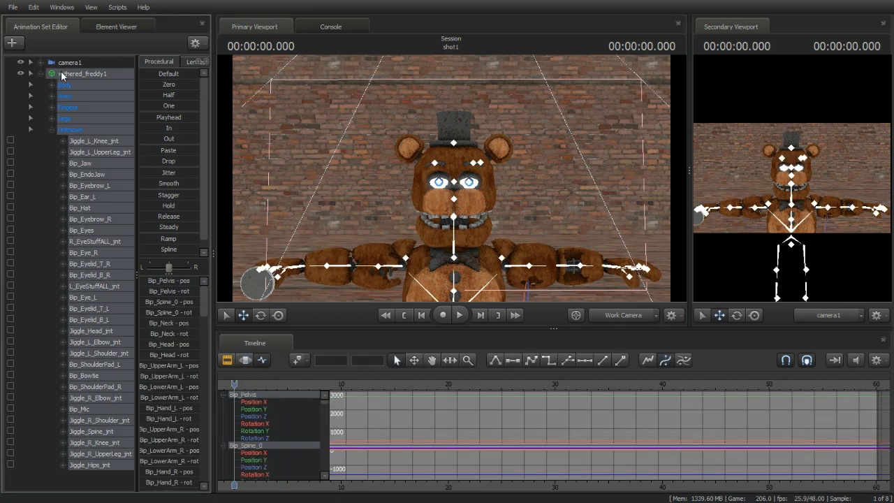
pyautogui.click(294, 360)
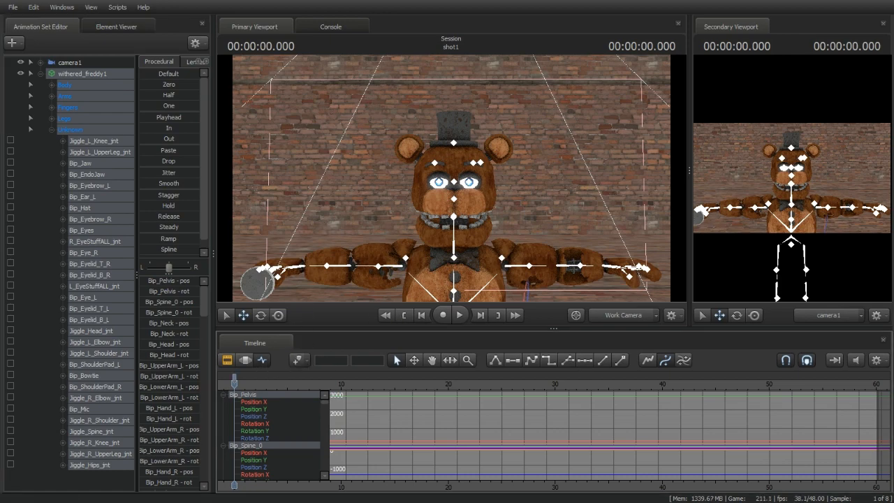
# Rotate Bip_UpperArm_L and Bip_UpperArm_R downward so Freddy's arms hang at his sides.
pyautogui.press('s')
pyautogui.moveTo(400, 228)
pyautogui.mouseDown()
pyautogui.moveTo(401, 237)
pyautogui.moveTo(399, 228)
pyautogui.mouseUp()
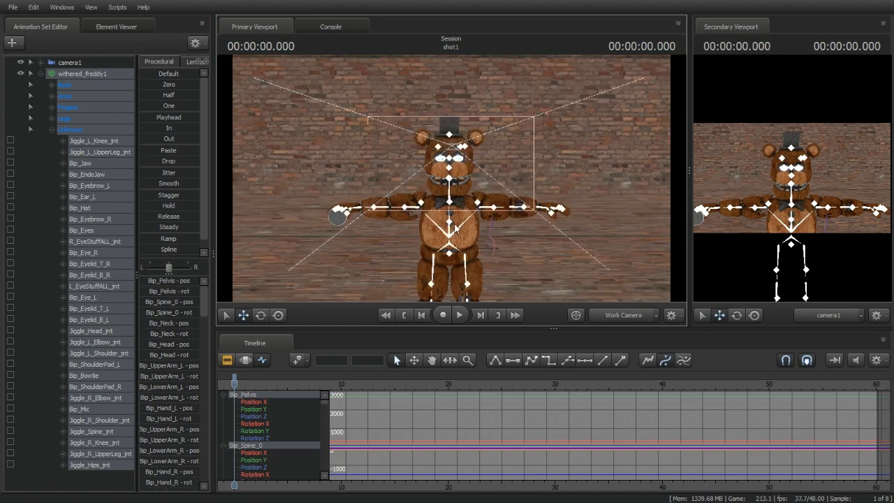
pyautogui.press('w')
pyautogui.moveTo(454, 224); pyautogui.dragTo(451, 178)
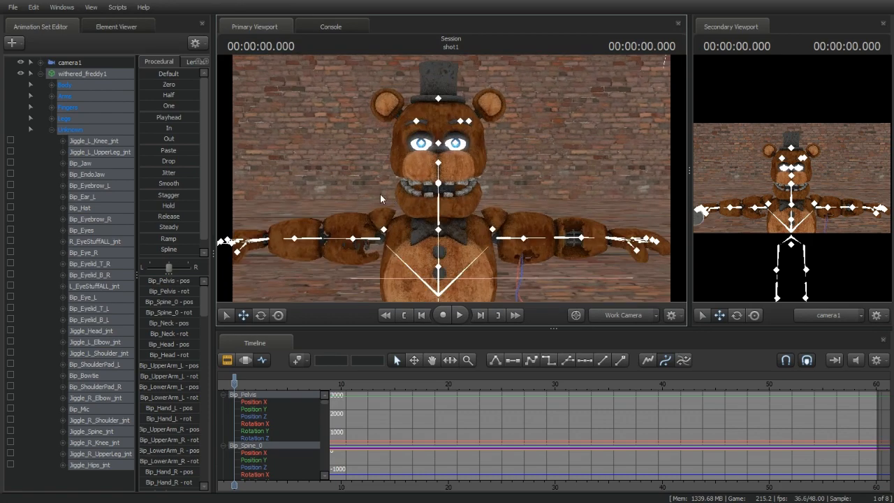
pyautogui.moveTo(380, 194); pyautogui.dragTo(448, 169)
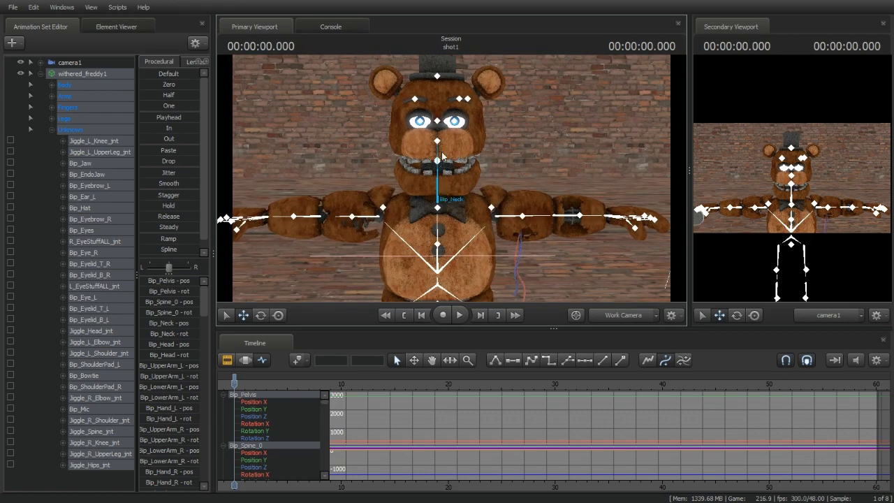
pyautogui.moveTo(563, 240); pyautogui.dragTo(521, 201)
pyautogui.click(547, 238)
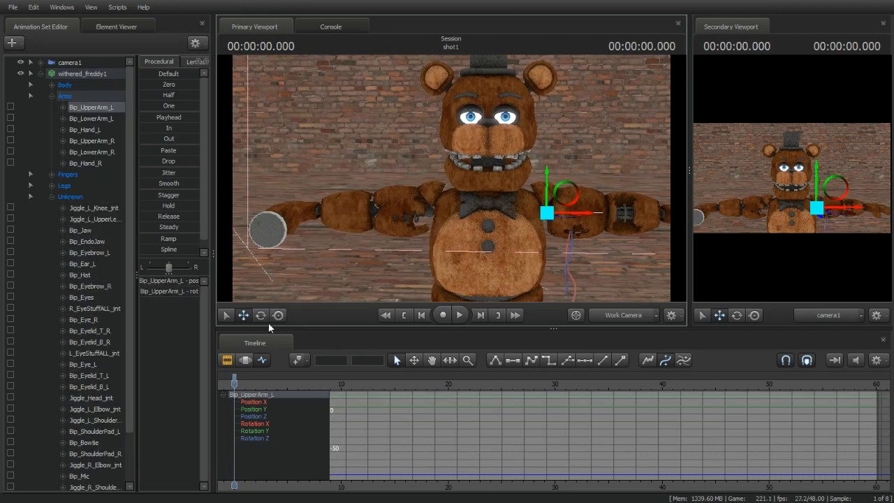
pyautogui.moveTo(553, 189); pyautogui.dragTo(583, 231)
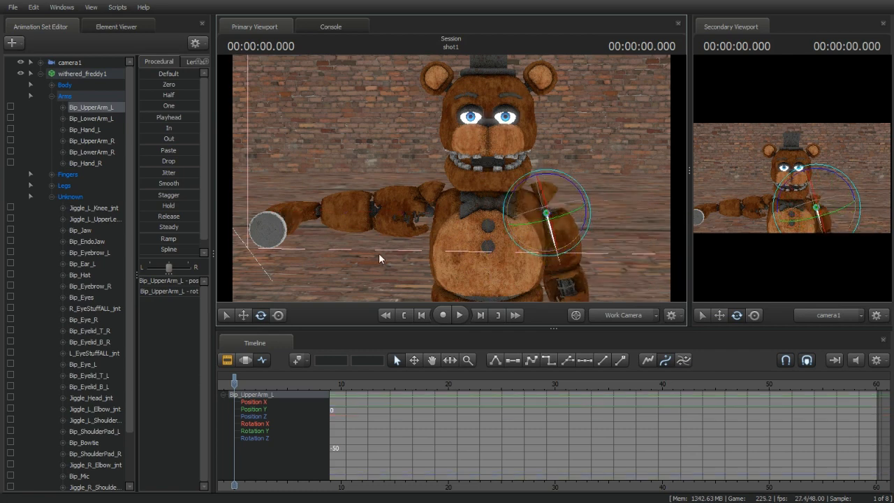
pyautogui.click(404, 216)
pyautogui.moveTo(428, 177); pyautogui.dragTo(393, 216)
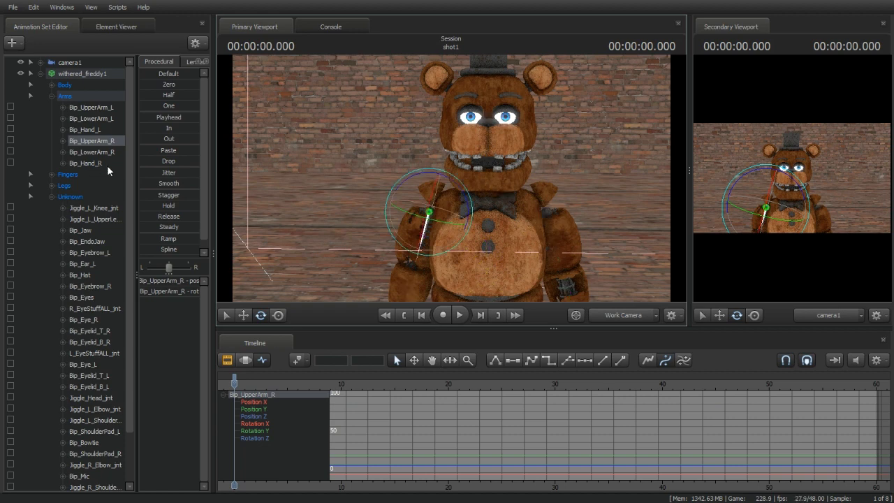
# Collapse the Arms and Unknown groups, expand Body, and select Bip_Head with Freddy's head framed in the viewport.
pyautogui.click(52, 96)
pyautogui.click(52, 128)
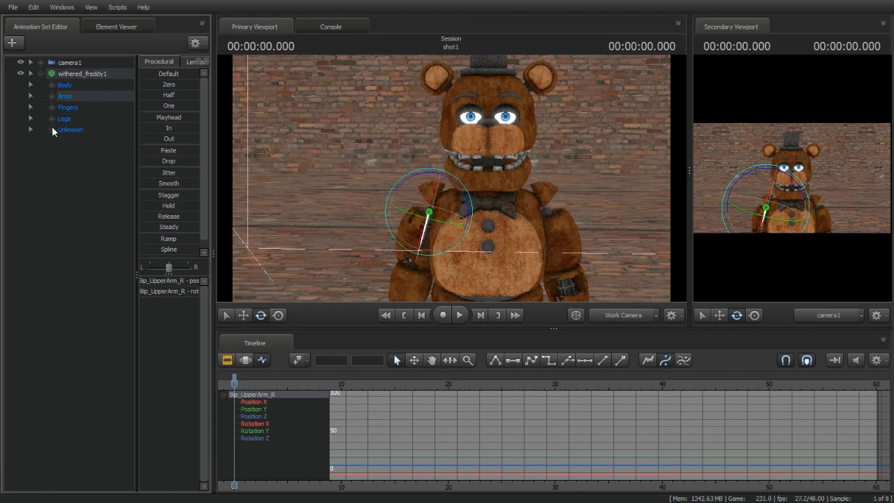
pyautogui.click(51, 85)
pyautogui.click(89, 139)
pyautogui.moveTo(451, 189); pyautogui.dragTo(451, 189)
pyautogui.press('w')
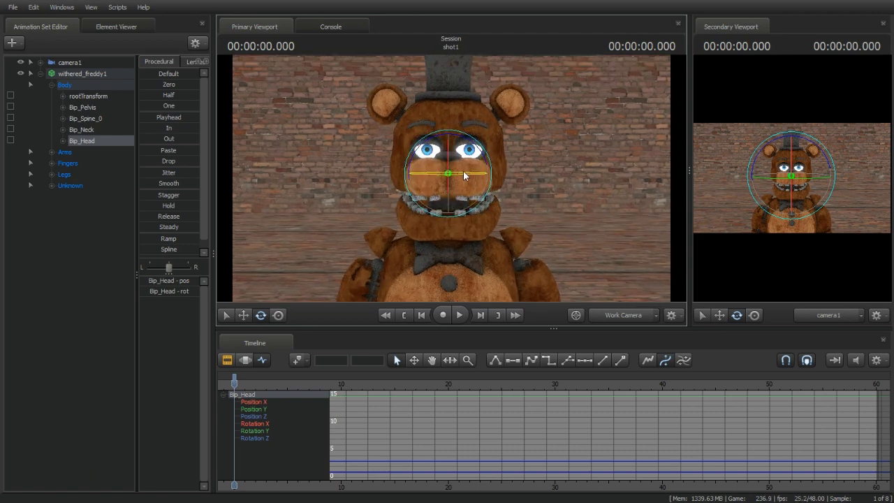
# Turn Bip_Head to the side at 00:00:01.104 and play the shot from the first frame to check the turn.
pyautogui.press('space')
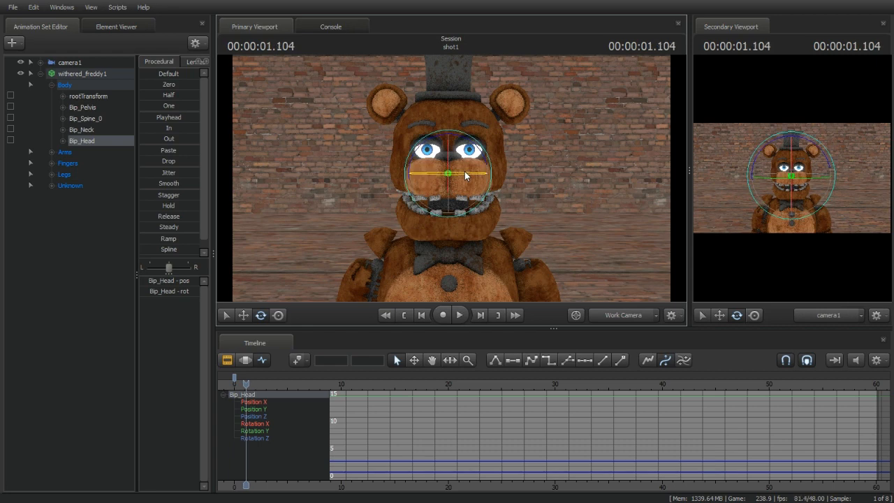
pyautogui.moveTo(464, 171); pyautogui.dragTo(486, 176)
pyautogui.press('s')
pyautogui.moveTo(458, 229); pyautogui.dragTo(458, 227)
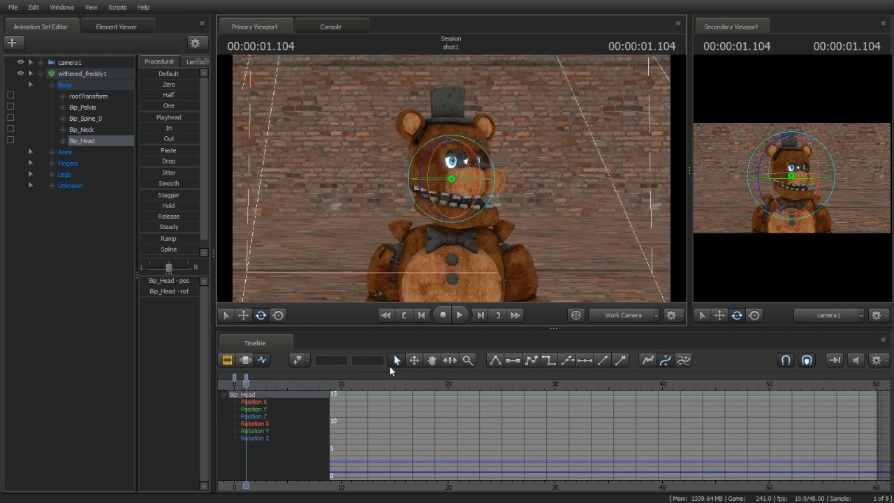
pyautogui.click(403, 315)
pyautogui.press('space')
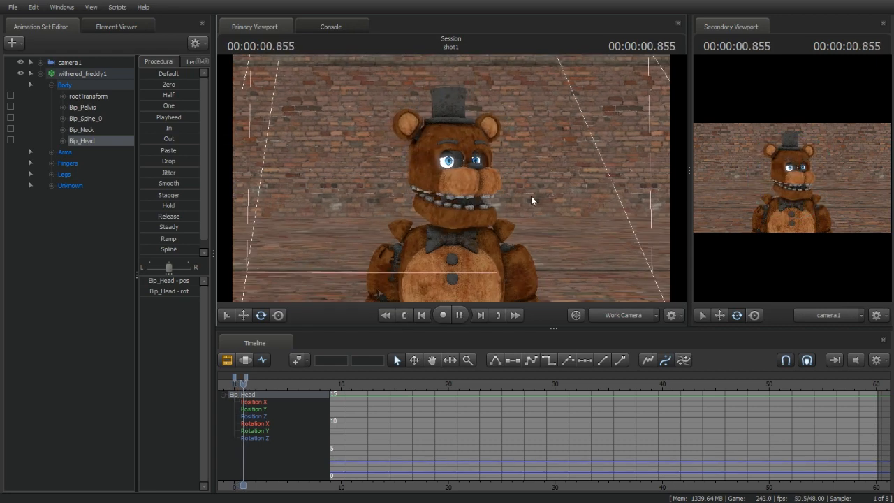
pyautogui.click(398, 314)
# Play the head turn again with the Work Camera closer to Freddy and return to the first frame.
pyautogui.moveTo(451, 178)
pyautogui.mouseDown()
pyautogui.moveTo(460, 178)
pyautogui.moveTo(446, 180)
pyautogui.mouseUp()
pyautogui.press('w')
pyautogui.press('s')
pyautogui.press('w')
pyautogui.press('space')
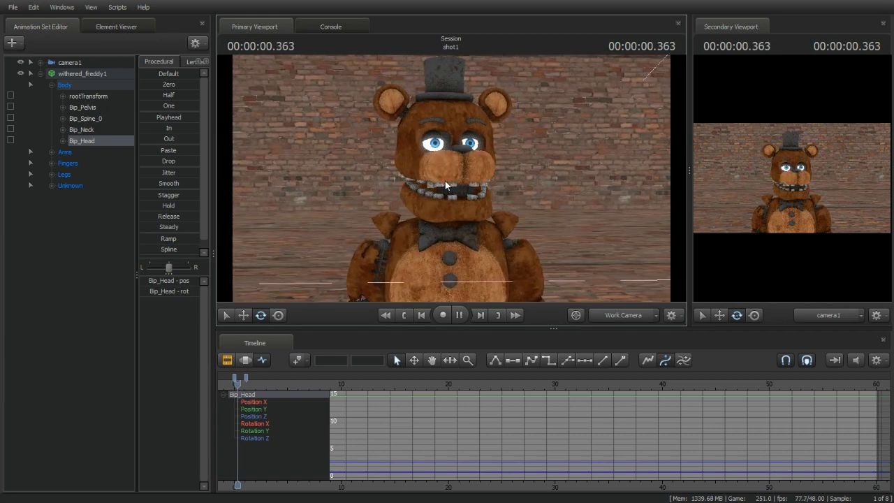
pyautogui.press('space')
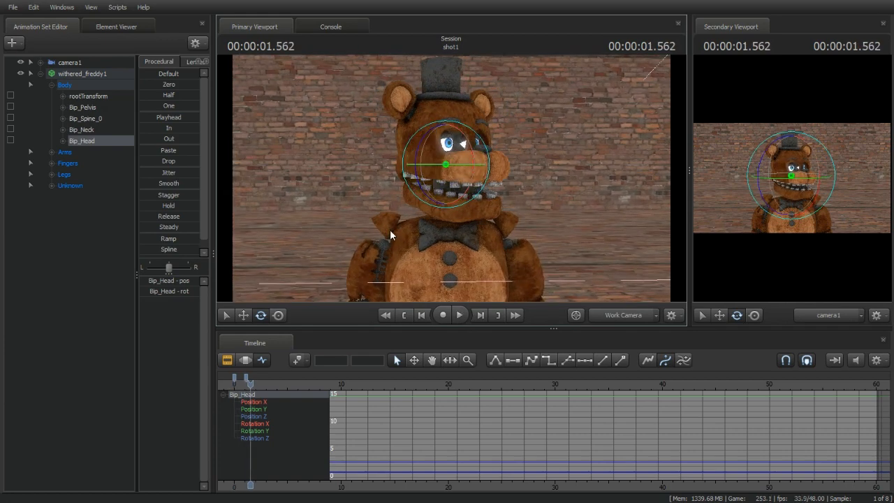
pyautogui.click(405, 316)
pyautogui.moveTo(382, 231)
pyautogui.mouseDown()
pyautogui.moveTo(384, 208)
pyautogui.moveTo(381, 227)
pyautogui.mouseUp()
pyautogui.press('s')
pyautogui.press('w')
pyautogui.press('s')
pyautogui.press('w')
pyautogui.press('s')
pyautogui.press('w')
pyautogui.press('s')
pyautogui.press('w')
pyautogui.press('s')
pyautogui.press('w')
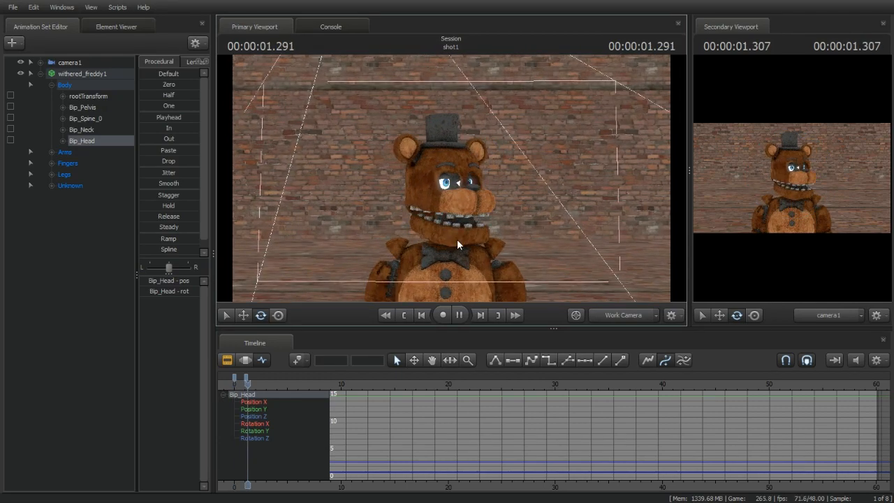
# Advance playback in short stretches and rotate Bip_Head to a new pose at each stop, including 00:00:03.354.
pyautogui.press('space')
pyautogui.moveTo(456, 239); pyautogui.dragTo(450, 183)
pyautogui.press('space')
pyautogui.press('space')
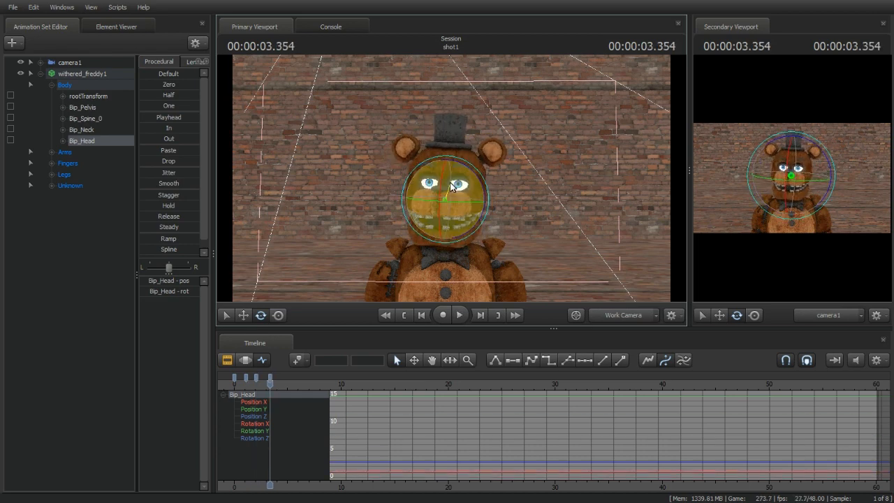
pyautogui.press('space')
pyautogui.moveTo(449, 218)
pyautogui.mouseDown()
pyautogui.moveTo(437, 215)
pyautogui.moveTo(441, 210)
pyautogui.mouseUp()
pyautogui.press('space')
pyautogui.press('space')
pyautogui.press('space')
pyautogui.moveTo(442, 209); pyautogui.dragTo(460, 186)
pyautogui.press('space')
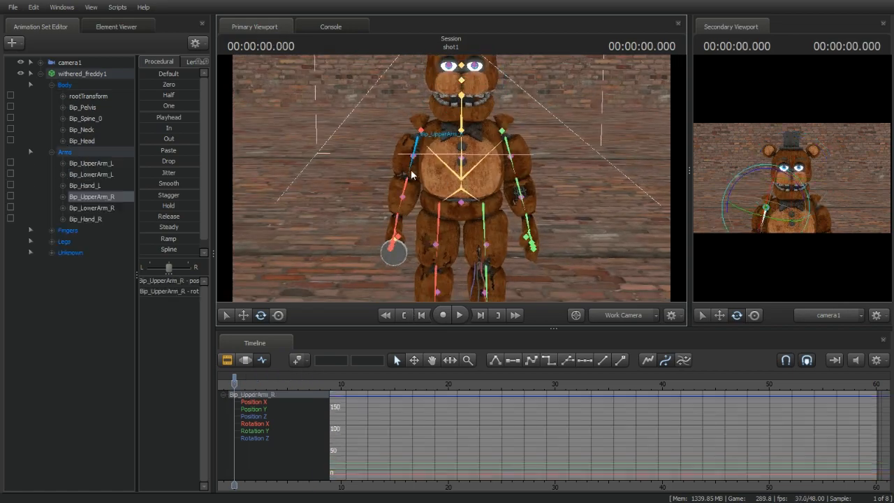
# Rotate Bip_UpperArm_R from the first frame onward, advancing playback between poses to start moving the microphone arm.
pyautogui.moveTo(395, 156); pyautogui.dragTo(411, 164)
pyautogui.press('space')
pyautogui.press('space')
pyautogui.press('space')
pyautogui.press('space')
# Bend the right arm to raise the microphone, rotating its arm bones and posing Bip_Hand_R at 00:00:03.250.
pyautogui.keyDown('ctrl'); pyautogui.click(405, 183); pyautogui.keyUp('ctrl')
pyautogui.keyDown('ctrl'); pyautogui.click(408, 192); pyautogui.keyUp('ctrl')
pyautogui.keyDown('ctrl'); pyautogui.click(410, 160); pyautogui.keyUp('ctrl')
pyautogui.press('space')
pyautogui.press('space')
pyautogui.press('space')
pyautogui.press('space')
pyautogui.keyDown('ctrl'); pyautogui.click(392, 186); pyautogui.keyUp('ctrl')
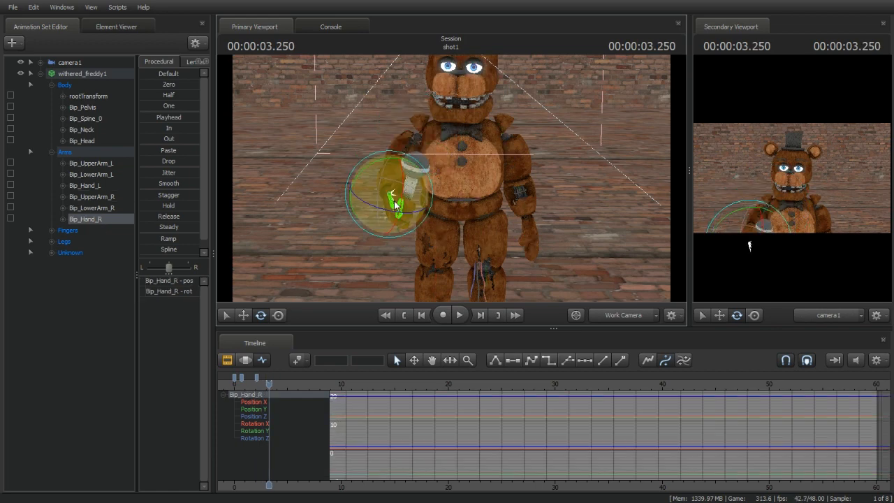
pyautogui.moveTo(398, 205); pyautogui.dragTo(403, 201)
# Repose the right arm bones at the following stops, ending with Bip_LowerArm_R at 00:00:04.875.
pyautogui.press('space')
pyautogui.press('space')
pyautogui.keyDown('ctrl'); pyautogui.click(419, 131); pyautogui.keyUp('ctrl')
pyautogui.keyDown('ctrl'); pyautogui.click(398, 168); pyautogui.keyUp('ctrl')
pyautogui.moveTo(412, 140); pyautogui.dragTo(386, 183)
pyautogui.keyDown('ctrl'); pyautogui.click(388, 202); pyautogui.keyUp('ctrl')
pyautogui.press('space')
pyautogui.press('space')
pyautogui.keyDown('ctrl'); pyautogui.click(408, 163); pyautogui.keyUp('ctrl')
pyautogui.keyDown('ctrl'); pyautogui.click(400, 178); pyautogui.keyUp('ctrl')
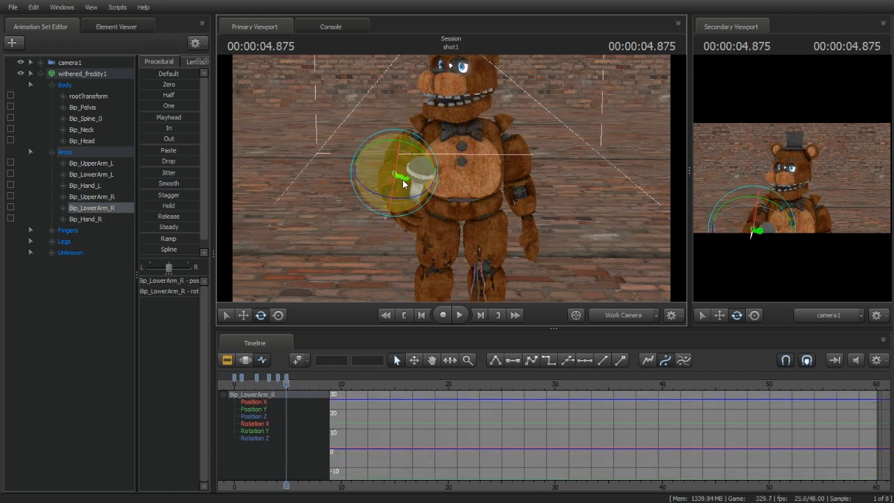
# Continue the right arm motion with new arm and hand rotations, ending with Bip_Hand_R at 00:00:06.687.
pyautogui.press('space')
pyautogui.press('space')
pyautogui.keyDown('ctrl'); pyautogui.click(393, 197); pyautogui.keyUp('ctrl')
pyautogui.moveTo(406, 178)
pyautogui.mouseDown()
pyautogui.moveTo(405, 186)
pyautogui.moveTo(416, 183)
pyautogui.moveTo(397, 188)
pyautogui.mouseUp()
pyautogui.press('space')
pyautogui.press('space')
pyautogui.keyDown('ctrl'); pyautogui.click(409, 155); pyautogui.keyUp('ctrl')
pyautogui.keyDown('ctrl'); pyautogui.click(398, 181); pyautogui.keyUp('ctrl')
pyautogui.keyDown('ctrl'); pyautogui.click(399, 202); pyautogui.keyUp('ctrl')
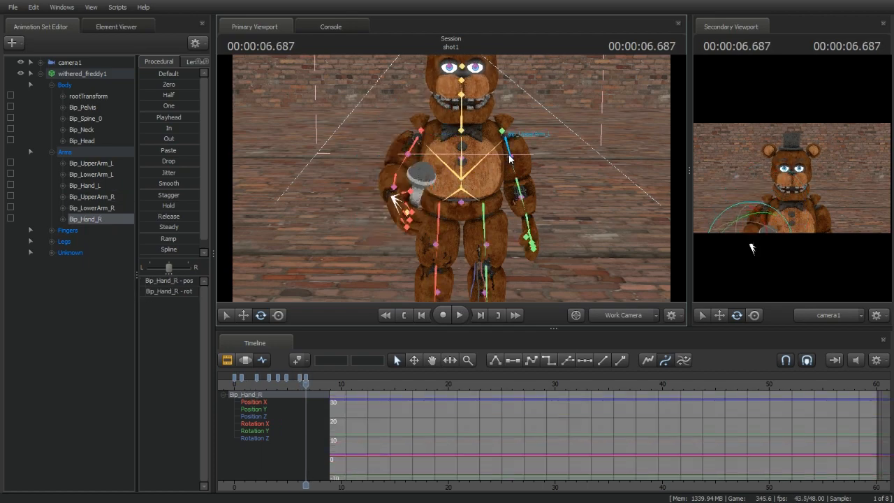
# Rotate Bip_Spine_0 from side to side at successive times, including 00:00:02.687 and 00:00:05.520, to sway the torso.
pyautogui.keyDown('ctrl'); pyautogui.click(509, 158); pyautogui.keyUp('ctrl')
pyautogui.moveTo(513, 167); pyautogui.dragTo(551, 171)
pyautogui.click(388, 317)
pyautogui.press('space')
pyautogui.press('space')
pyautogui.keyDown('ctrl'); pyautogui.click(332, 176); pyautogui.keyUp('ctrl')
pyautogui.moveTo(475, 210); pyautogui.dragTo(443, 211)
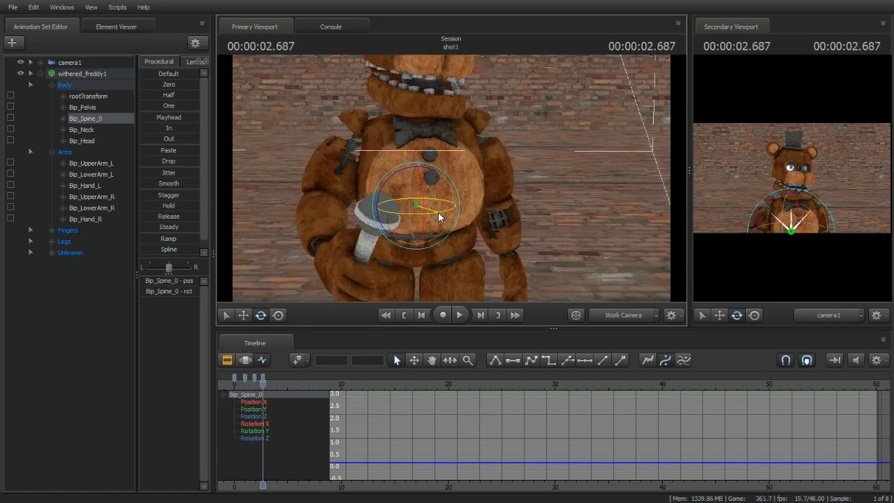
pyautogui.press('space')
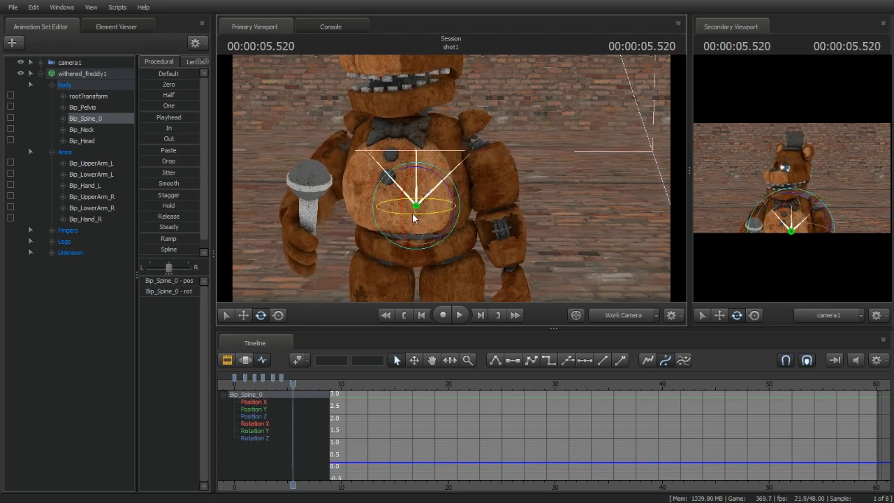
pyautogui.moveTo(430, 209); pyautogui.dragTo(431, 215)
# Rotate Bip_UpperArm_L at several times from the start of the shot up to 00:00:02.062.
pyautogui.keyDown('ctrl'); pyautogui.click(494, 165); pyautogui.keyUp('ctrl')
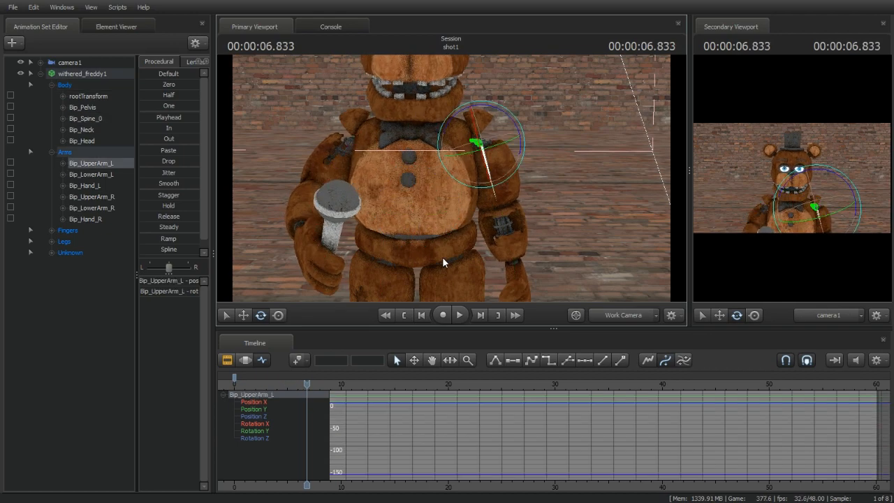
pyautogui.press('space')
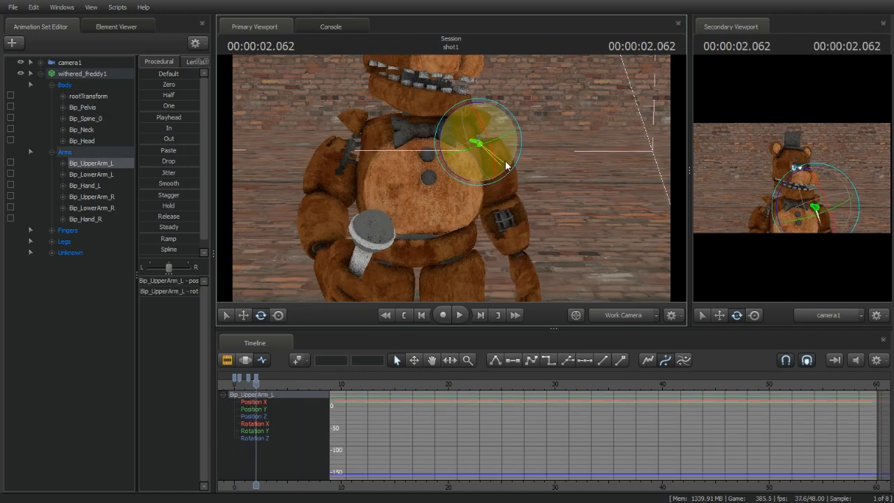
pyautogui.press('space')
# Raise the left forearm with Bip_LowerArm_L after 00:00:01.698 and repose Bip_UpperArm_L at 00:00:02.625.
pyautogui.keyDown('ctrl'); pyautogui.click(510, 206); pyautogui.keyUp('ctrl')
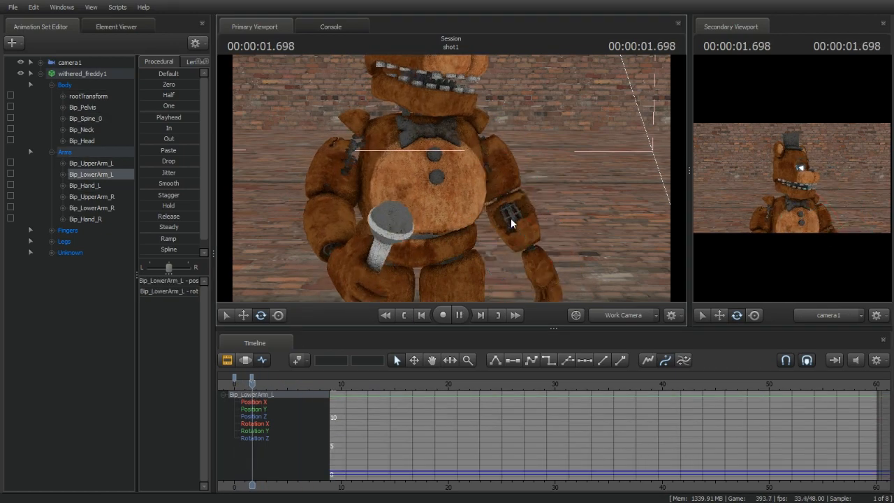
pyautogui.press('space')
pyautogui.keyDown('ctrl'); pyautogui.click(528, 185); pyautogui.keyUp('ctrl')
pyautogui.press('space')
pyautogui.press('space')
pyautogui.keyDown('ctrl'); pyautogui.click(499, 168); pyautogui.keyUp('ctrl')
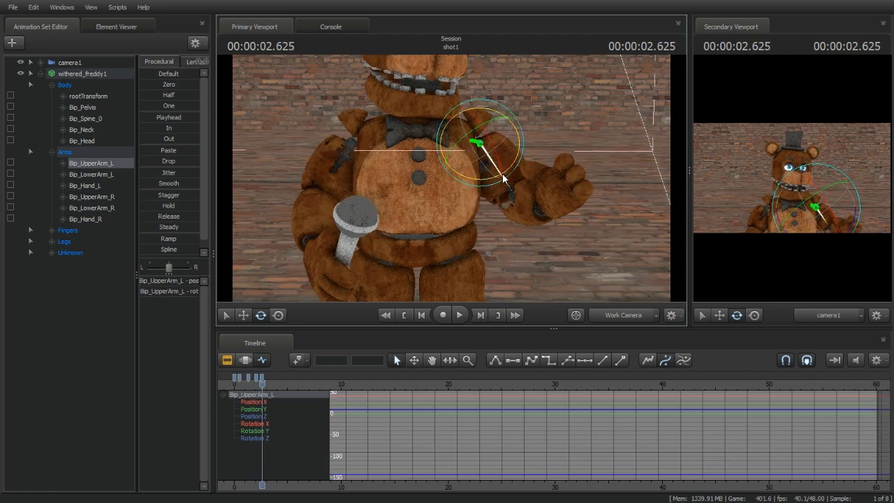
pyautogui.moveTo(505, 179); pyautogui.dragTo(482, 156)
# Advance playback and rotate Bip_LowerArm_L to a new pose at 00:00:03.500.
pyautogui.press('space')
pyautogui.press('space')
pyautogui.keyDown('ctrl'); pyautogui.click(516, 208); pyautogui.keyUp('ctrl')
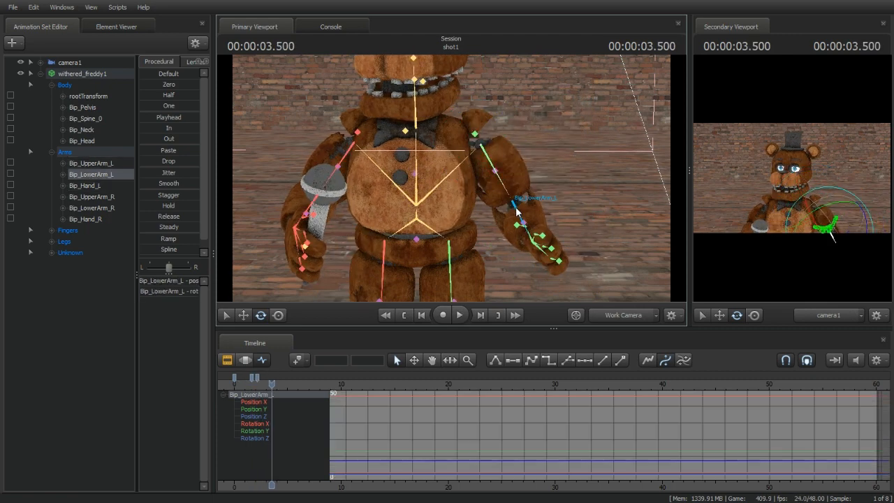
pyautogui.press('space')
pyautogui.press('space')
pyautogui.keyDown('ctrl'); pyautogui.click(523, 254); pyautogui.keyUp('ctrl')
pyautogui.keyDown('ctrl'); pyautogui.click(513, 225); pyautogui.keyUp('ctrl')
# Rotate Bip_Hand_L at 00:00:03.812 and pose Bip_UpperArm_L again farther along the shot.
pyautogui.keyDown('ctrl'); pyautogui.click(525, 265); pyautogui.keyUp('ctrl')
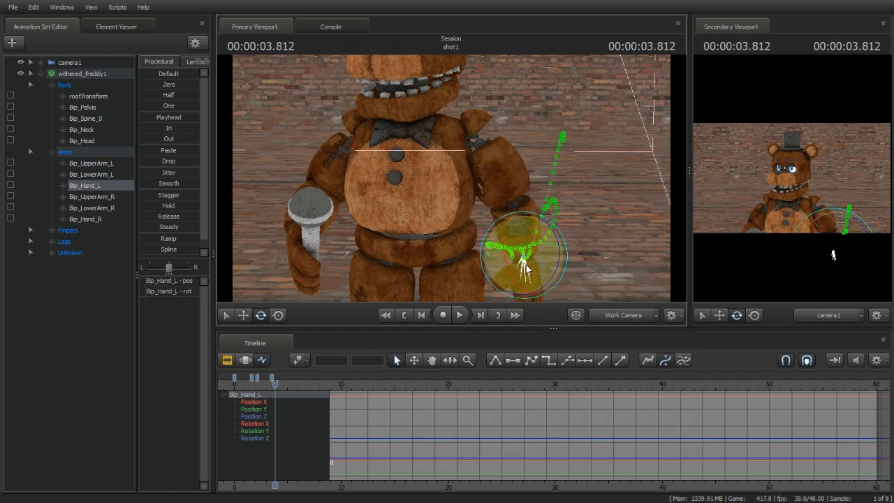
pyautogui.press('space')
pyautogui.press('space')
pyautogui.keyDown('ctrl'); pyautogui.click(498, 188); pyautogui.keyUp('ctrl')
pyautogui.press('space')
pyautogui.press('space')
pyautogui.moveTo(515, 151); pyautogui.dragTo(477, 176)
# Play through the left arm animation and return to the first frame.
pyautogui.press('space')
pyautogui.press('space')
pyautogui.press('space')
pyautogui.press('space')
pyautogui.moveTo(402, 313); pyautogui.dragTo(452, 183)
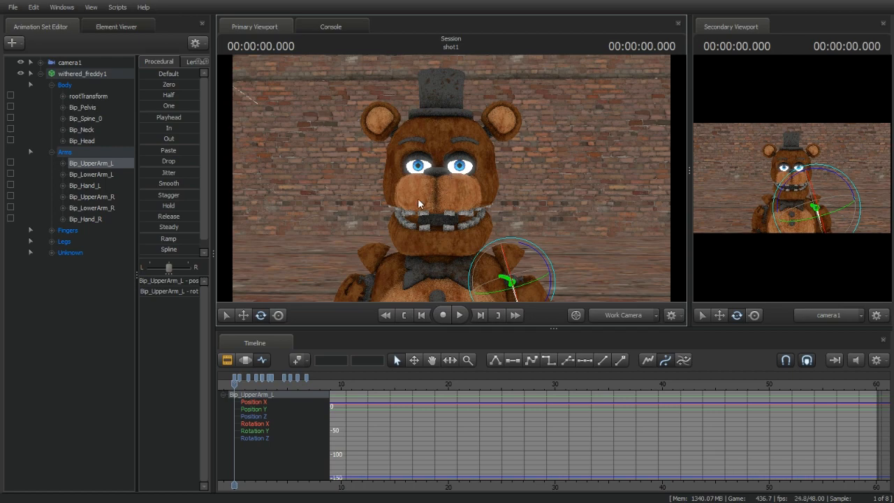
pyautogui.click(262, 383)
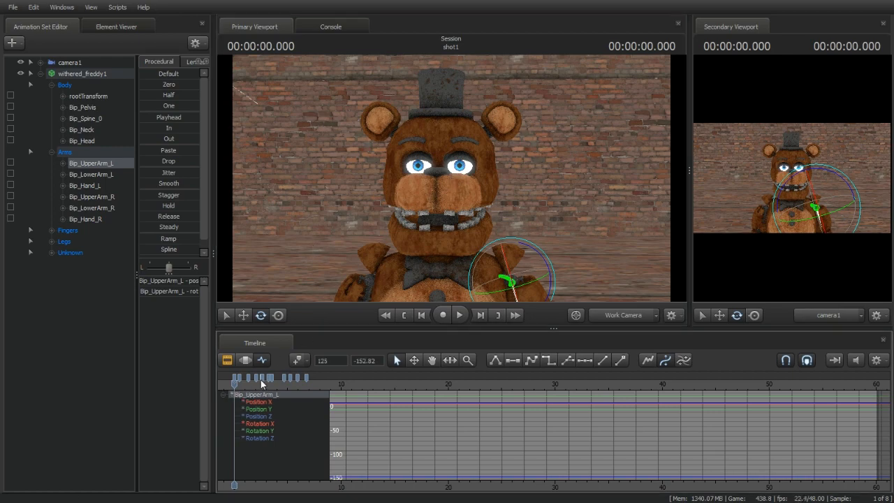
# Move the Work Camera in on Freddy's face and select the Bip_Jaw bone on the model.
pyautogui.moveTo(439, 179); pyautogui.dragTo(439, 231)
pyautogui.press('s')
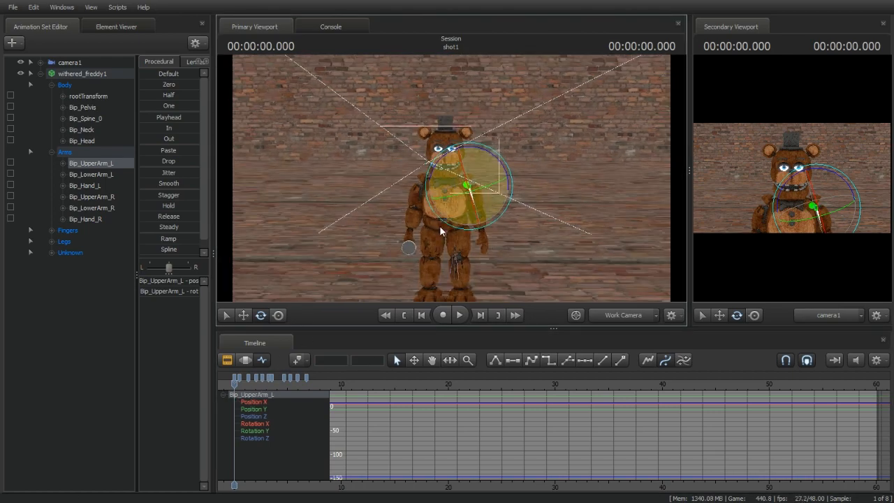
pyautogui.press('w')
pyautogui.moveTo(539, 217); pyautogui.dragTo(451, 198)
pyautogui.press('space')
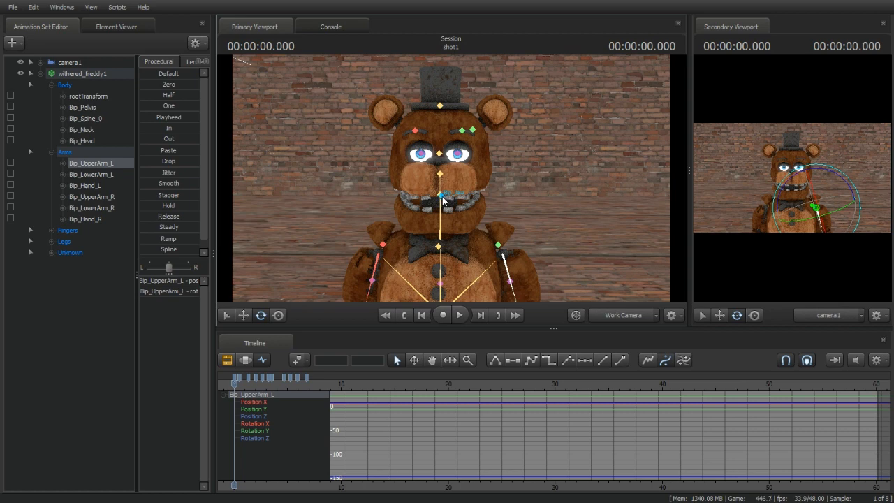
pyautogui.click(442, 200)
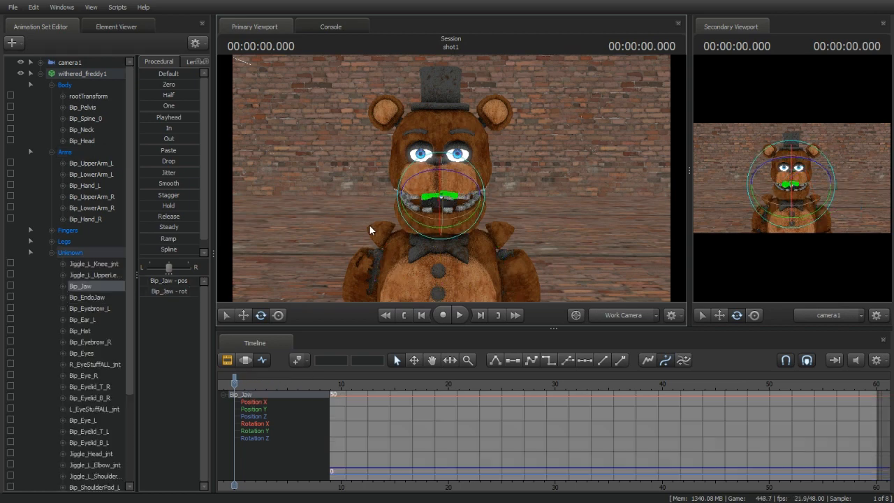
# Rotate Bip_EndoJaw along the shot up to 00:00:05.583, and play back the jaw motion from the start.
pyautogui.press('space')
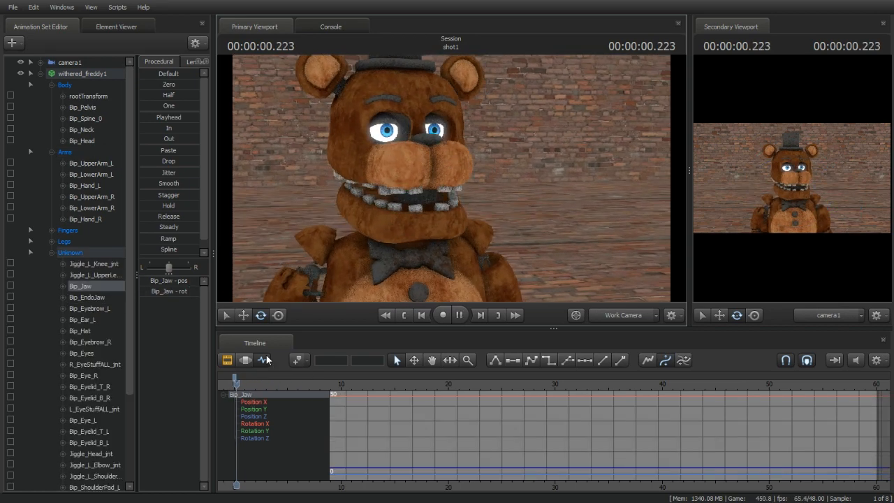
pyautogui.press('space')
pyautogui.moveTo(236, 383); pyautogui.dragTo(293, 384)
pyautogui.click(431, 194)
pyautogui.moveTo(431, 193); pyautogui.dragTo(451, 183)
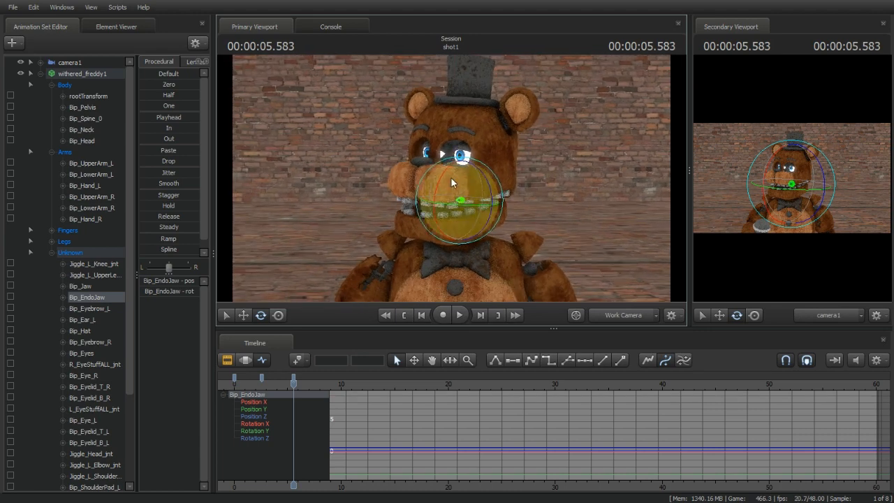
pyautogui.click(404, 315)
pyautogui.press('space')
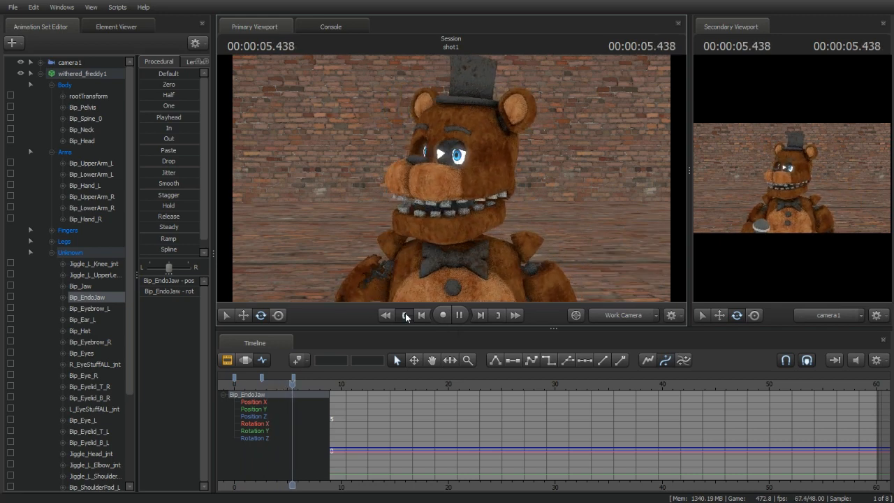
pyautogui.click(403, 315)
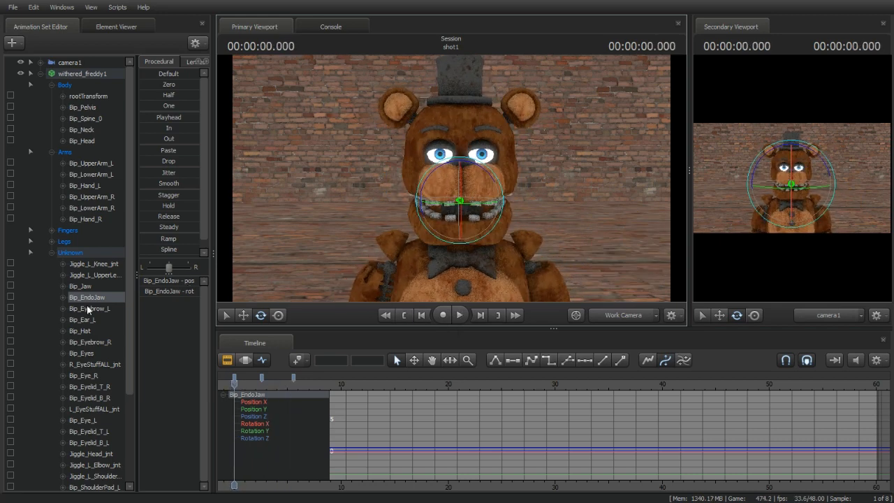
# Select Bip_Eye_R and Bip_Eye_L together and rotate both eyes at 00:00:00.458.
pyautogui.click(86, 376)
pyautogui.scroll(-5, 94, 381)
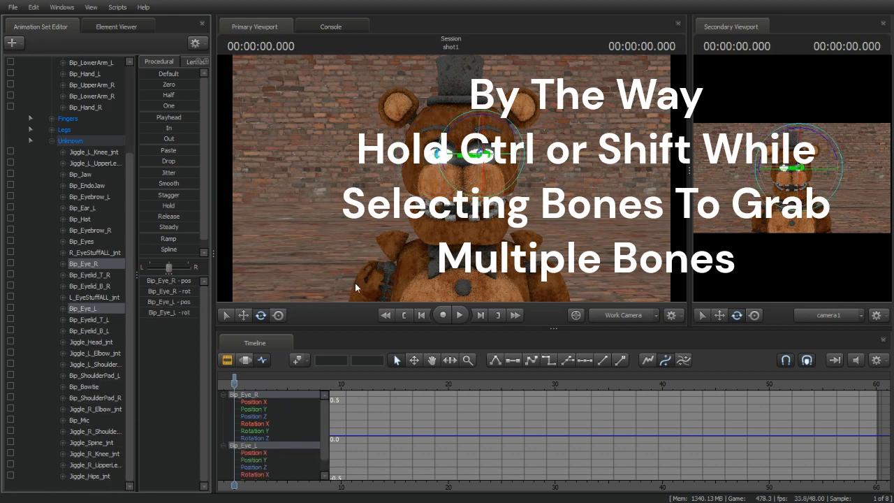
pyautogui.press('space')
pyautogui.press('space')
pyautogui.moveTo(479, 171); pyautogui.dragTo(493, 172)
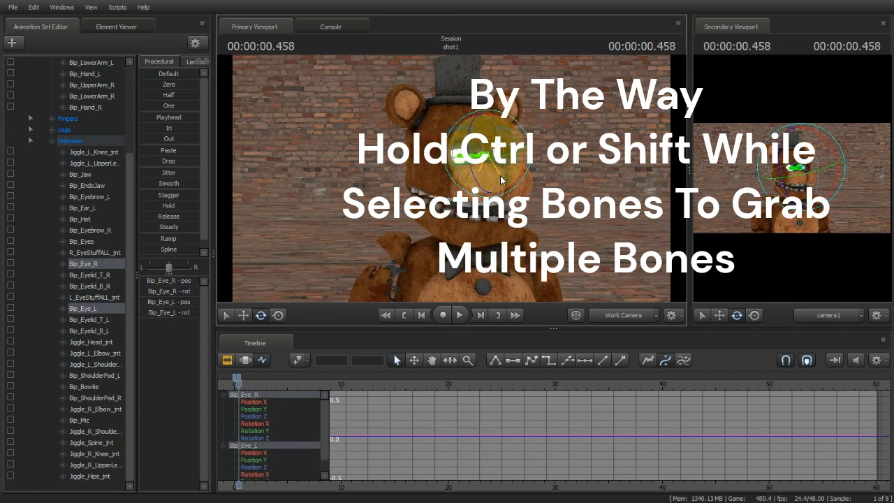
# Rotate both eyes at further stops up to 00:00:07.062 and return to the first frame.
pyautogui.press('space')
pyautogui.press('space')
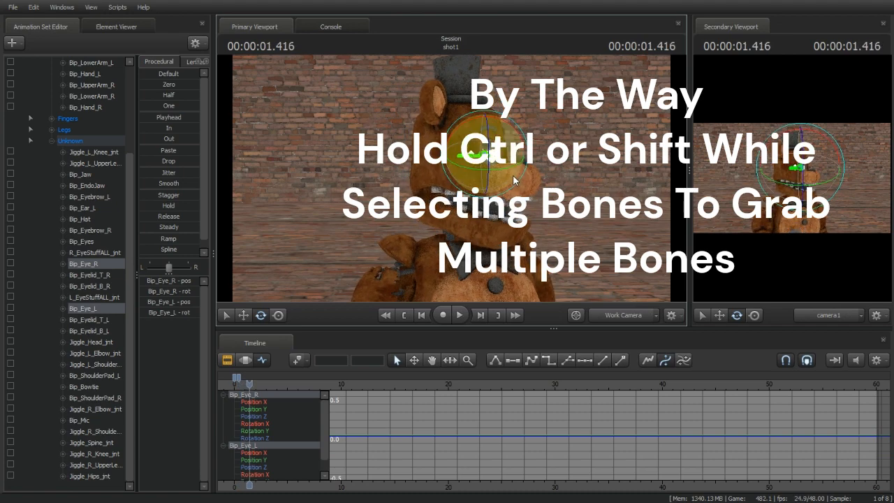
pyautogui.press('space')
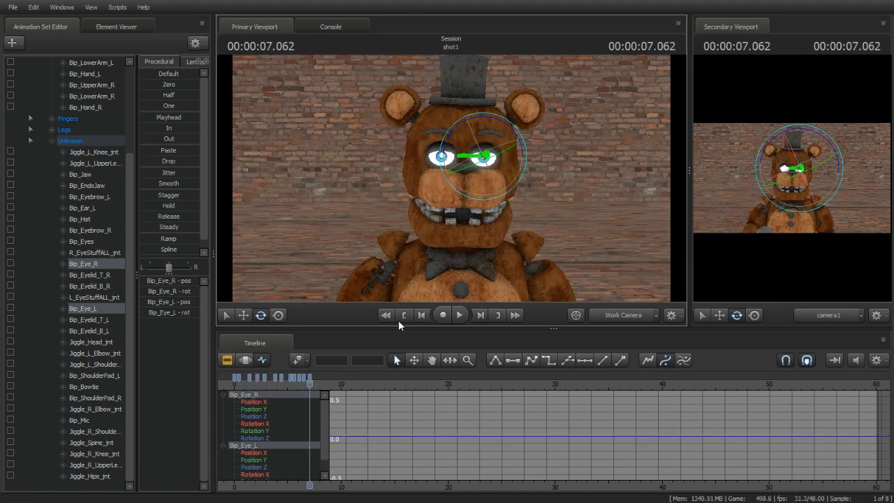
pyautogui.click(400, 319)
pyautogui.scroll(4, 72, 176)
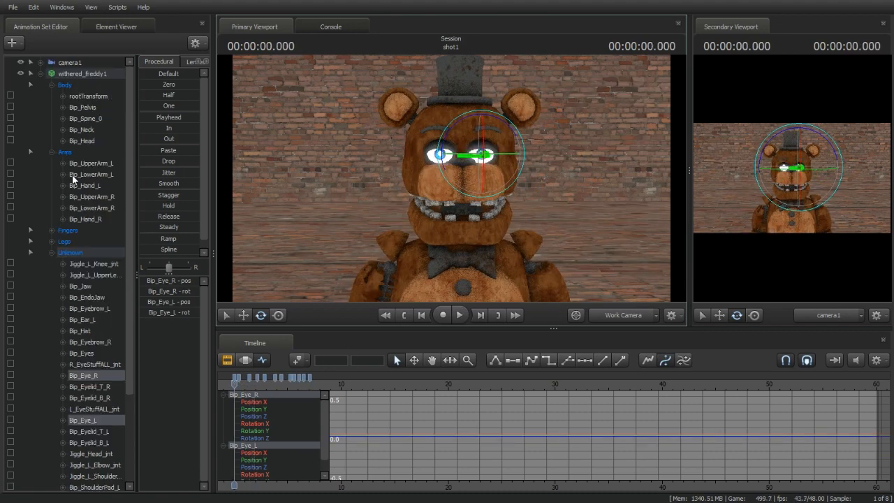
# Collapse and deselect the withered_freddy1 controls, frame Freddy's head with the Work Camera and play the animation.
pyautogui.click(41, 74)
pyautogui.click(127, 162)
pyautogui.press('s')
pyautogui.moveTo(447, 174); pyautogui.dragTo(456, 217)
pyautogui.press('w')
pyautogui.press('space')
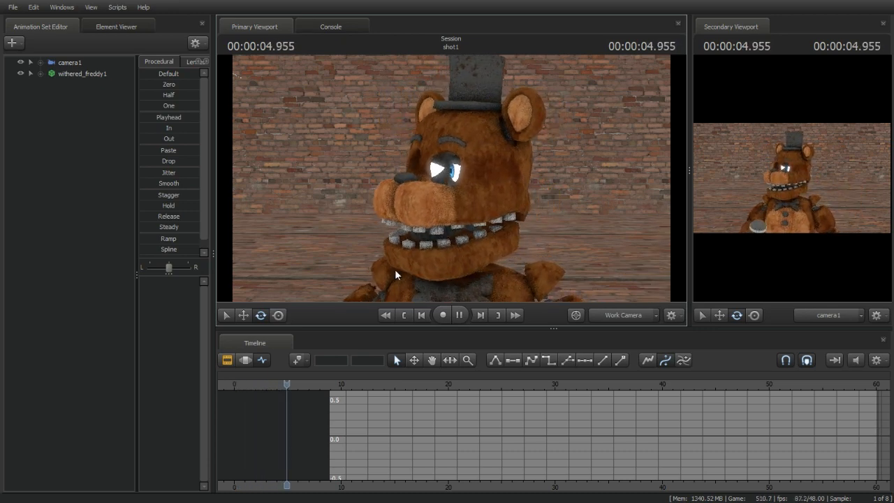
# Replay Freddy's finished head, jaw and eye animation several times from the start and return to the first frame.
pyautogui.press('space')
pyautogui.click(399, 313)
pyautogui.press('space')
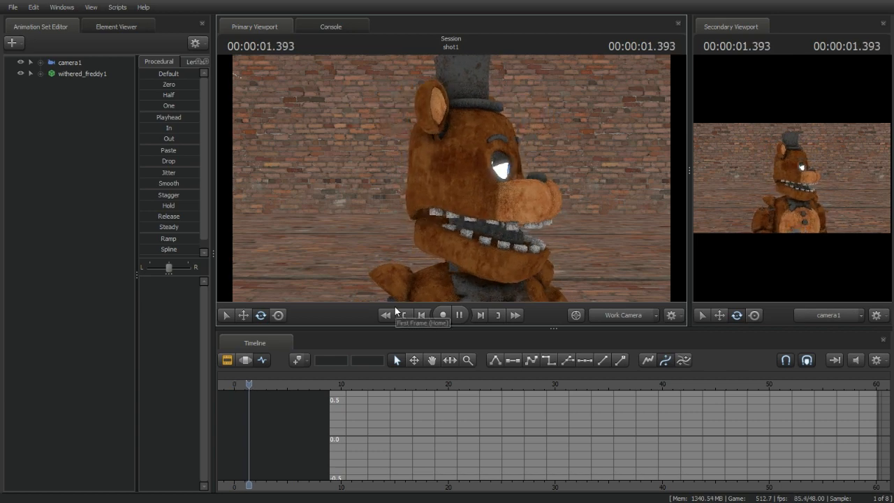
pyautogui.click(402, 315)
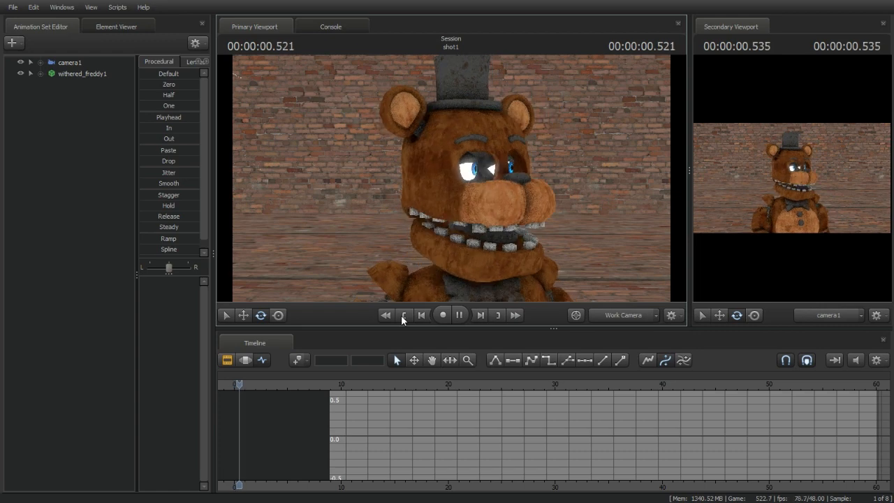
pyautogui.click(402, 315)
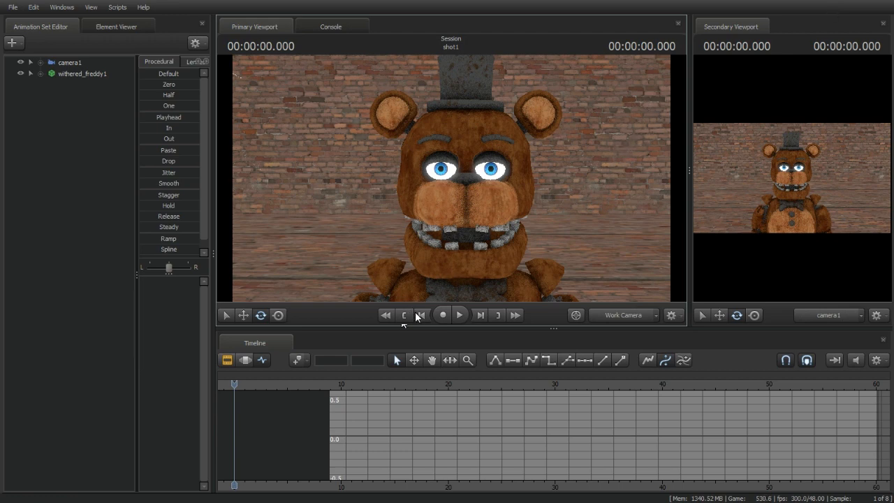
pyautogui.press('space')
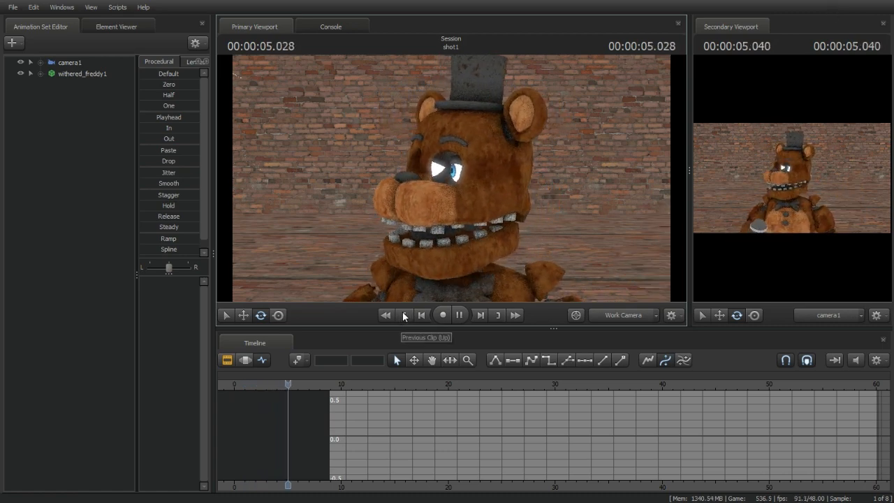
pyautogui.press('space')
pyautogui.click(404, 315)
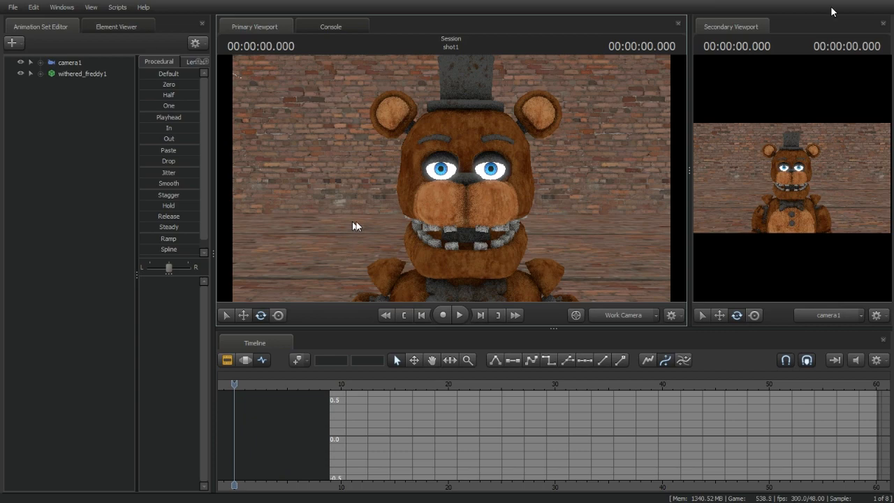
# Pull the Work Camera back to show Freddy's upper body and enable lighting on the map.
pyautogui.moveTo(356, 223); pyautogui.dragTo(359, 228)
pyautogui.press('s')
pyautogui.press('w')
pyautogui.rightClick(511, 193)
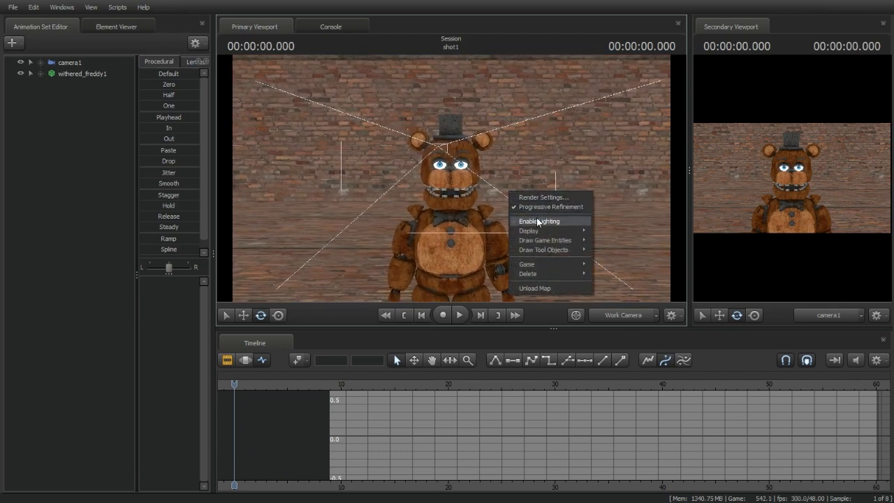
pyautogui.click(536, 219)
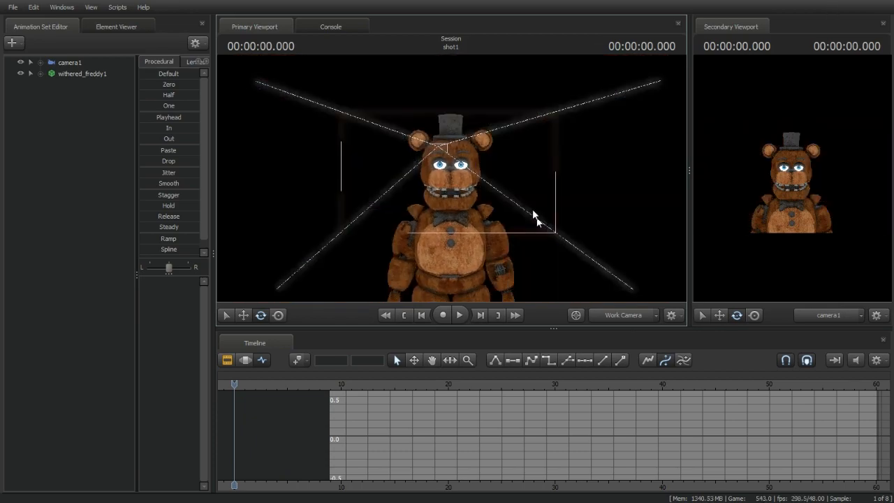
# Switch to the Motion Editor and add a new light, light1, as an animation set.
pyautogui.click(245, 359)
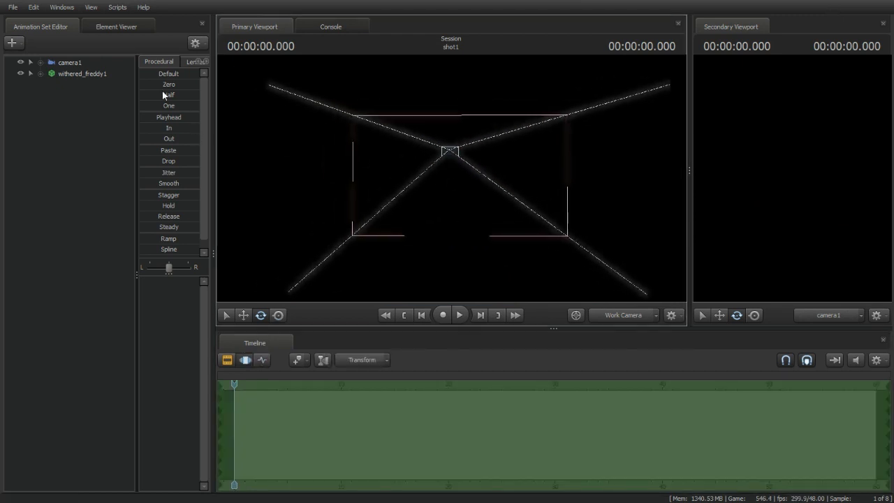
pyautogui.click(13, 44)
pyautogui.click(83, 68)
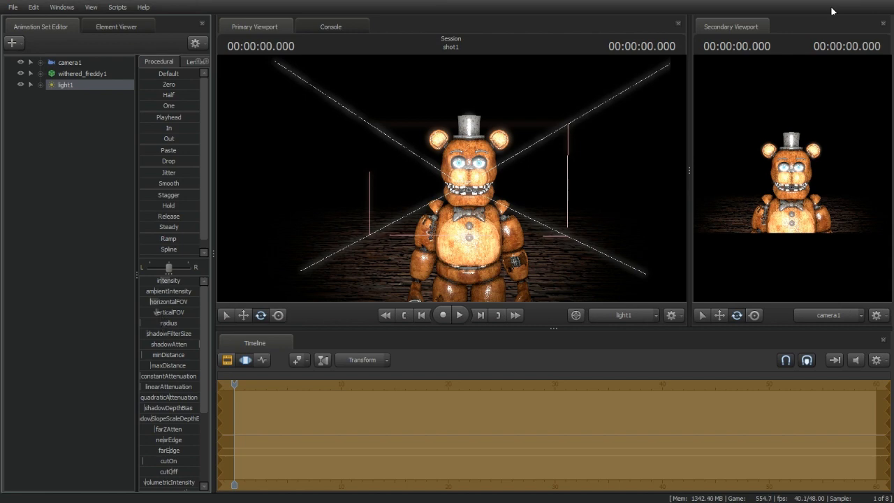
# Position light1 in front of Freddy while looking through it and lower its intensity.
pyautogui.moveTo(261, 285)
pyautogui.mouseDown()
pyautogui.moveTo(261, 273)
pyautogui.moveTo(256, 290)
pyautogui.moveTo(265, 267)
pyautogui.mouseUp()
pyautogui.press('w')
pyautogui.press('s')
pyautogui.press('d')
pyautogui.press('s')
pyautogui.press('s')
pyautogui.moveTo(172, 281)
pyautogui.mouseDown()
pyautogui.moveTo(157, 282)
pyautogui.moveTo(176, 285)
pyautogui.mouseUp()
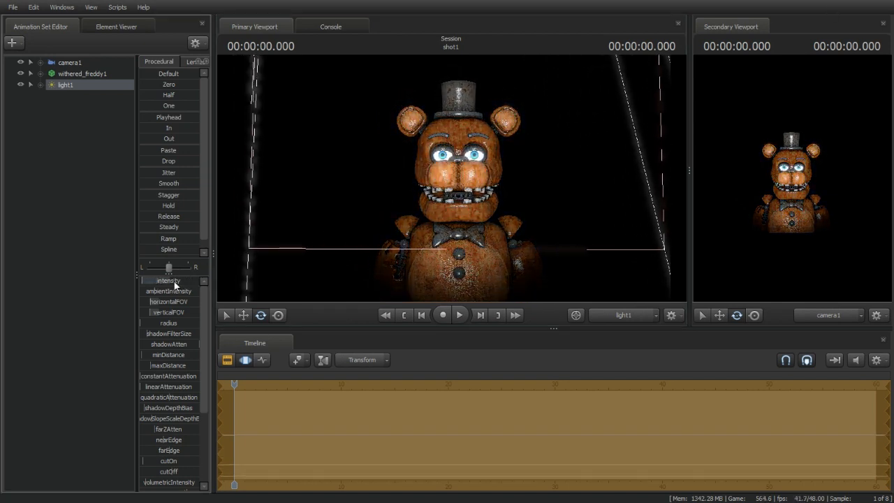
# Move light1 farther back from Freddy and reduce its green color component slightly.
pyautogui.moveTo(400, 223); pyautogui.dragTo(401, 223)
pyautogui.press('s')
pyautogui.scroll(-4, 175, 405)
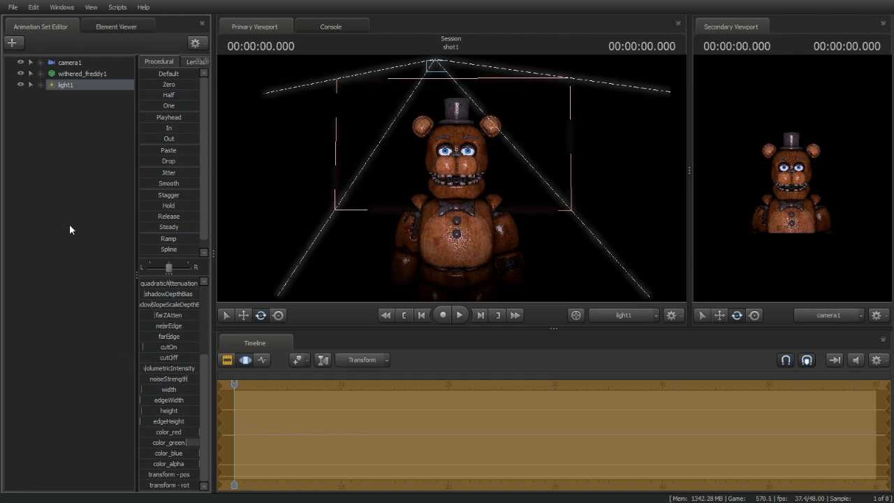
# Add a second light, light2, as an animation set and place it off to Freddy's side, aimed at him.
pyautogui.click(66, 131)
pyautogui.rightClick(65, 131)
pyautogui.click(103, 147)
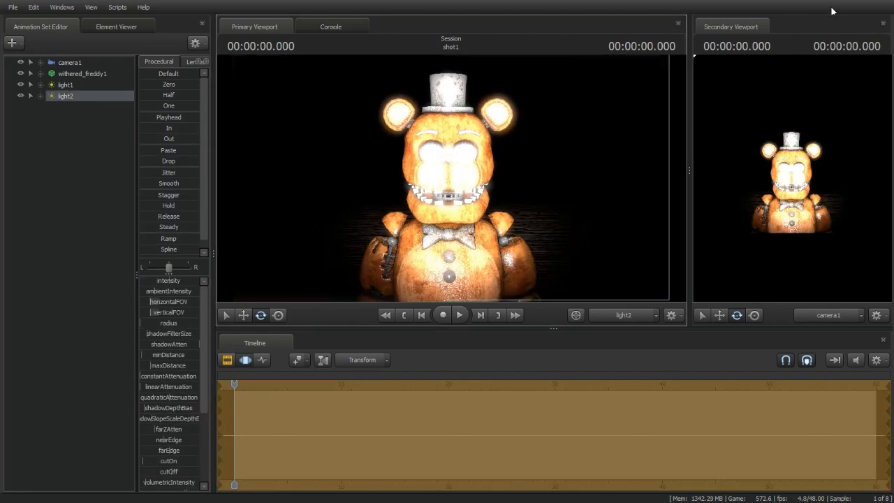
pyautogui.press('s')
pyautogui.moveTo(832, 11); pyautogui.dragTo(832, 11)
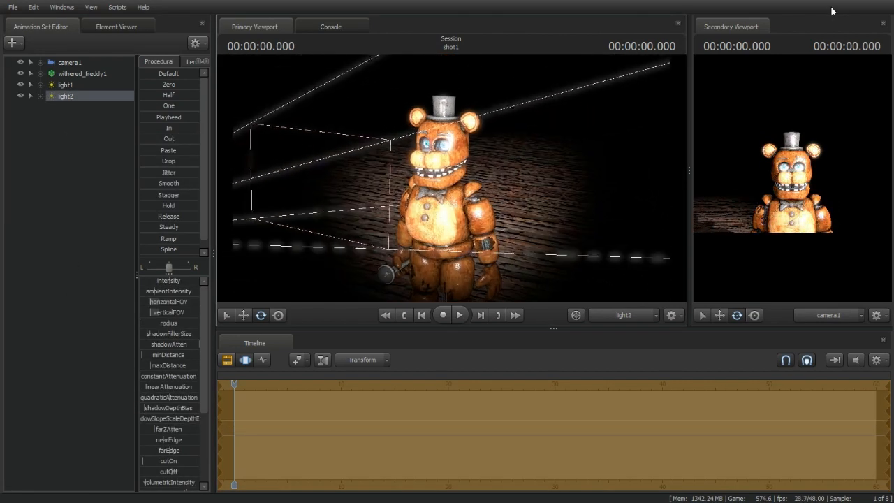
# Show light2's Light element in the Element Viewer and enable its volumetric option.
pyautogui.rightClick(84, 97)
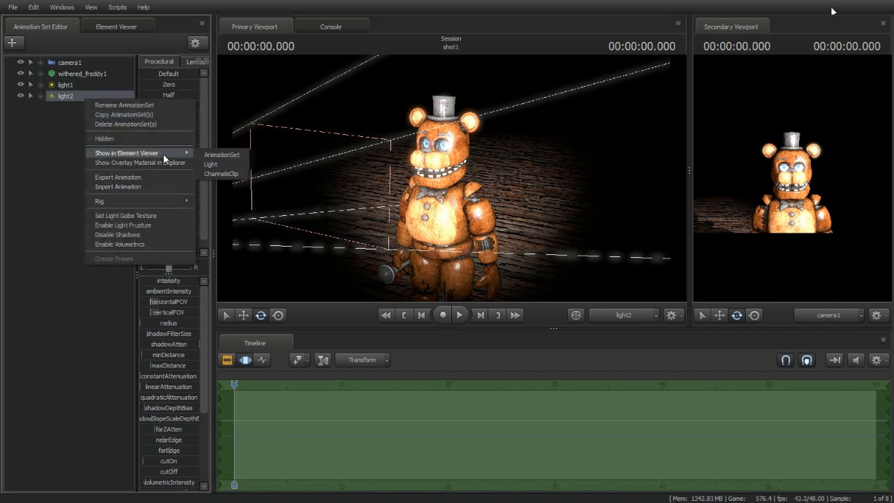
pyautogui.rightClick(56, 96)
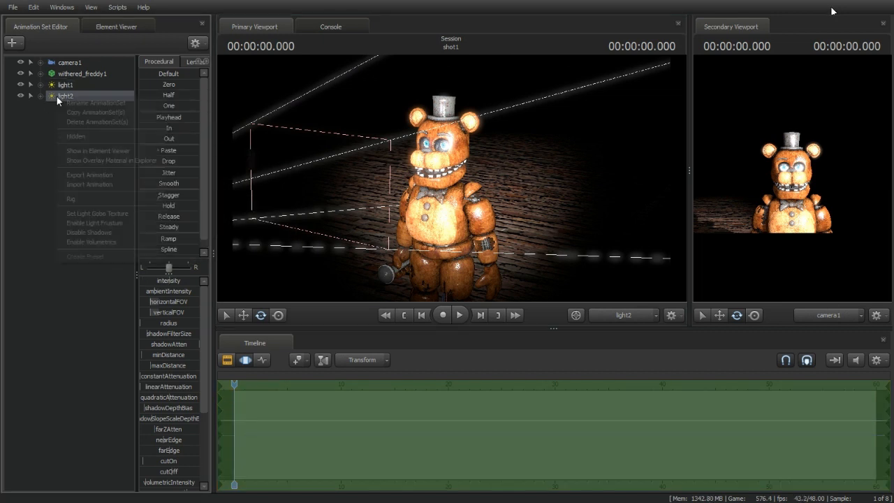
pyautogui.moveTo(87, 149)
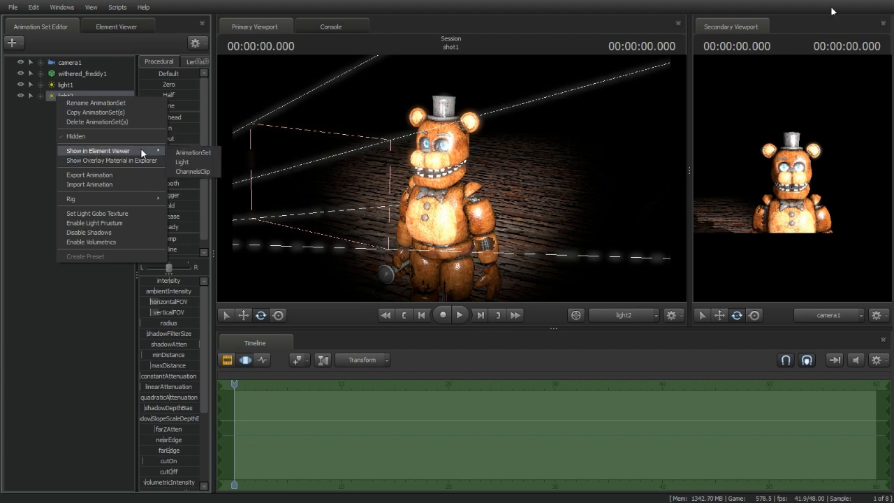
pyautogui.click(199, 164)
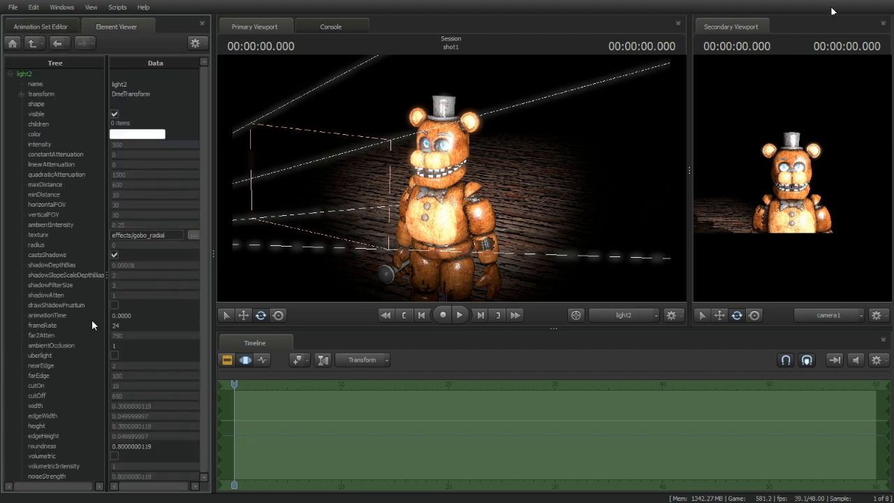
pyautogui.click(115, 456)
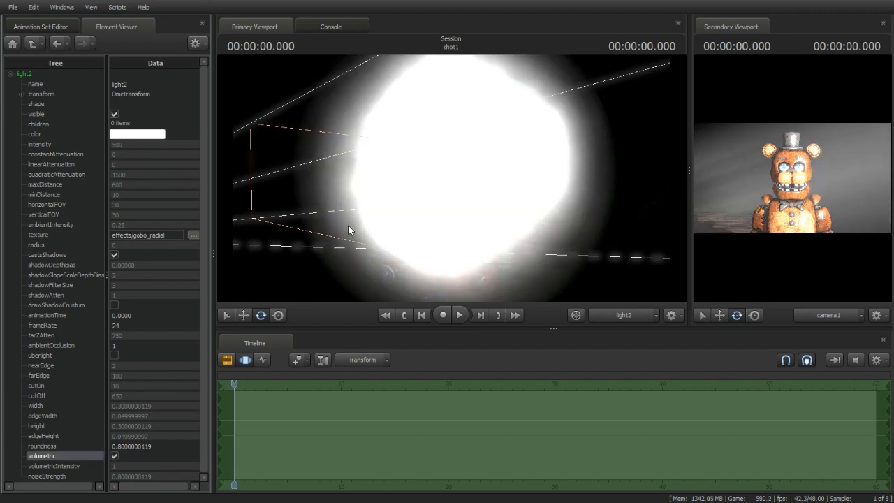
# Reposition light2 around Freddy and reduce its intensity in the Animation Set Editor.
pyautogui.press('s')
pyautogui.moveTo(348, 224); pyautogui.dragTo(362, 220)
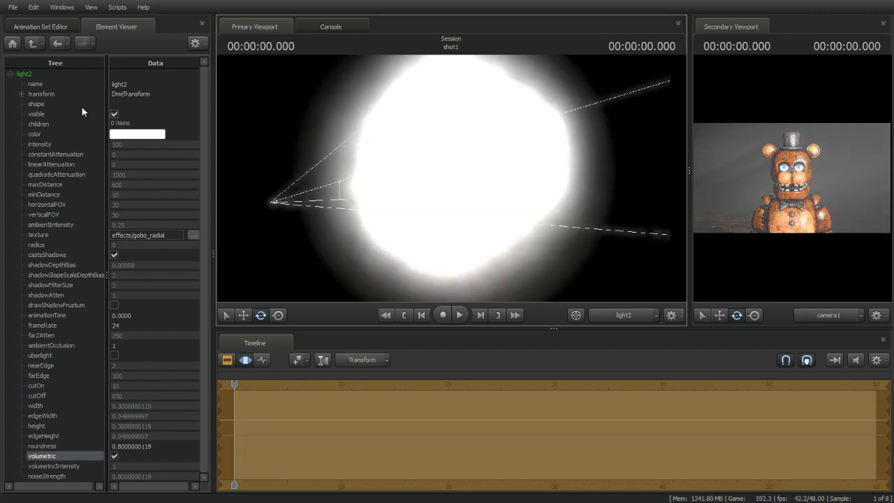
pyautogui.click(46, 27)
pyautogui.moveTo(169, 281); pyautogui.dragTo(148, 281)
pyautogui.moveTo(307, 234); pyautogui.dragTo(311, 239)
pyautogui.press('s')
pyautogui.moveTo(458, 180); pyautogui.dragTo(482, 178)
# Tint light2 warmer by reducing its green and blue color components, and deselect the light.
pyautogui.scroll(-3, 167, 391)
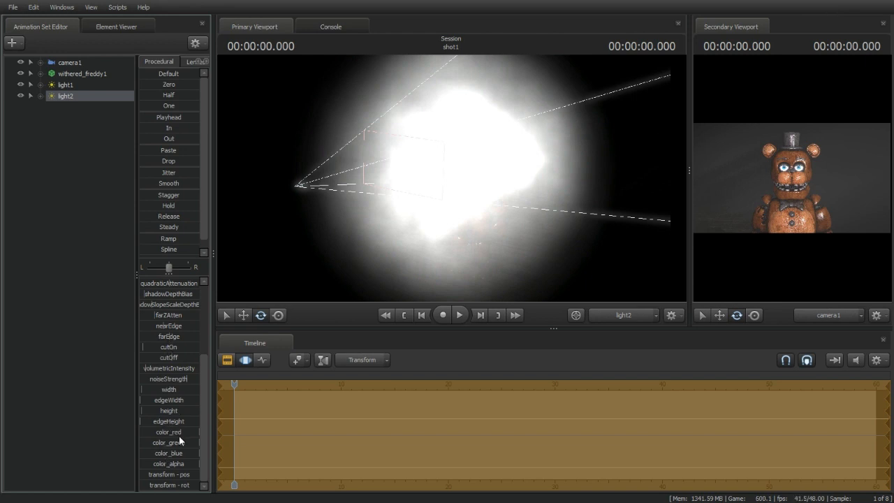
pyautogui.moveTo(179, 439); pyautogui.dragTo(151, 439)
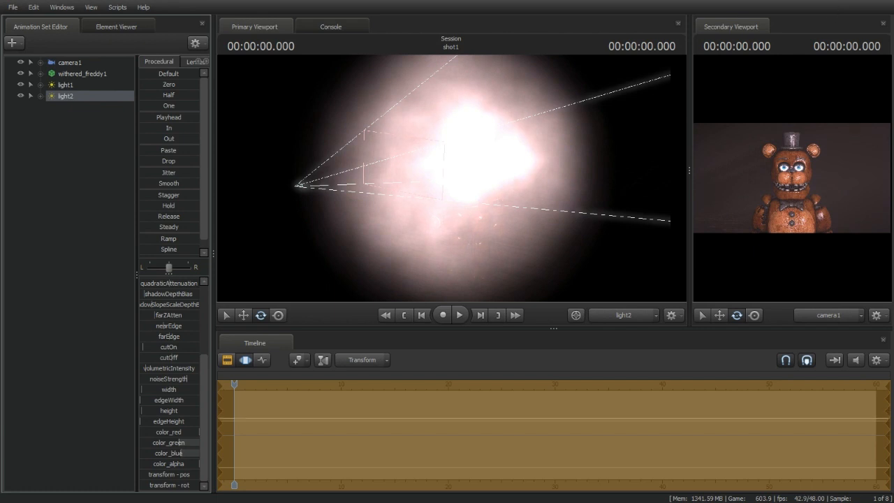
pyautogui.click(65, 342)
# View the scene through camera1 and play the lit animation up to 00:00:07.166.
pyautogui.click(615, 314)
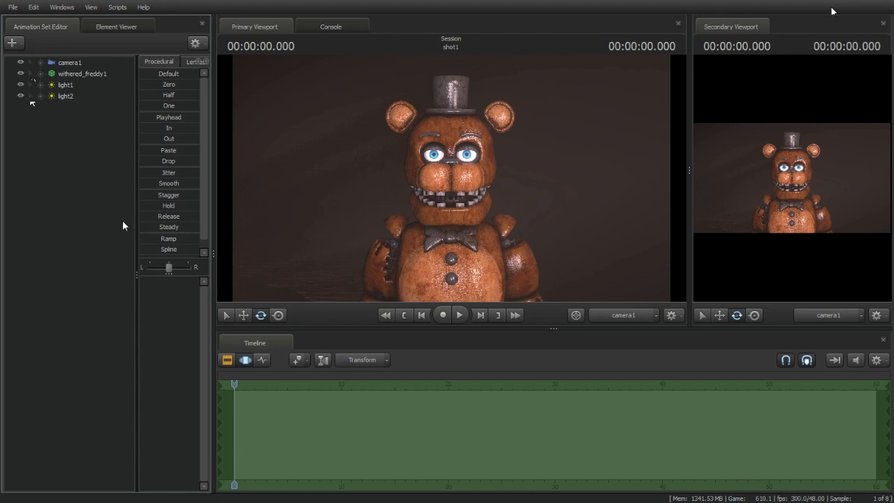
pyautogui.press('space')
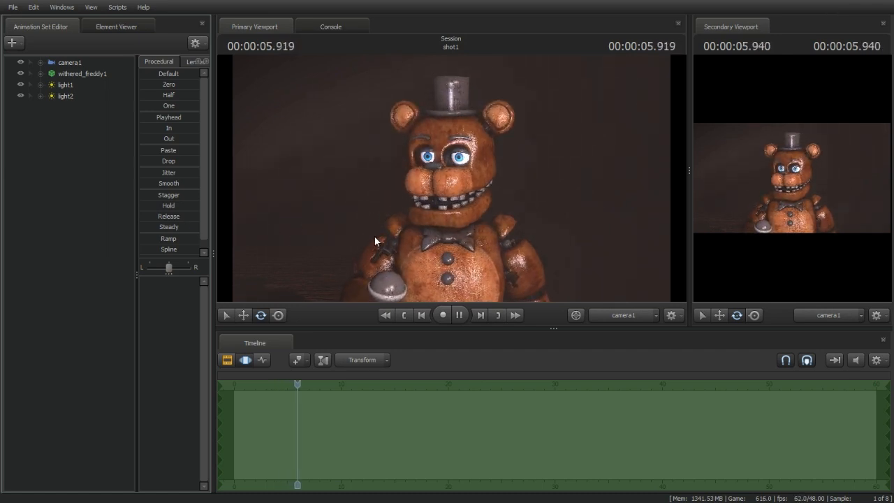
pyautogui.press('space')
pyautogui.moveTo(360, 91); pyautogui.dragTo(487, 258)
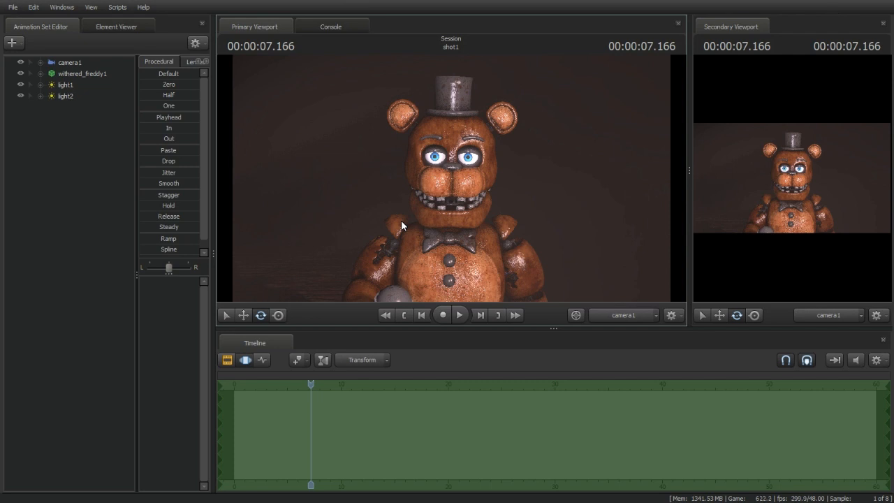
# Switch the withered_freddy1 model to its variant with glowing cyan eyes and deselect it.
pyautogui.click(104, 73)
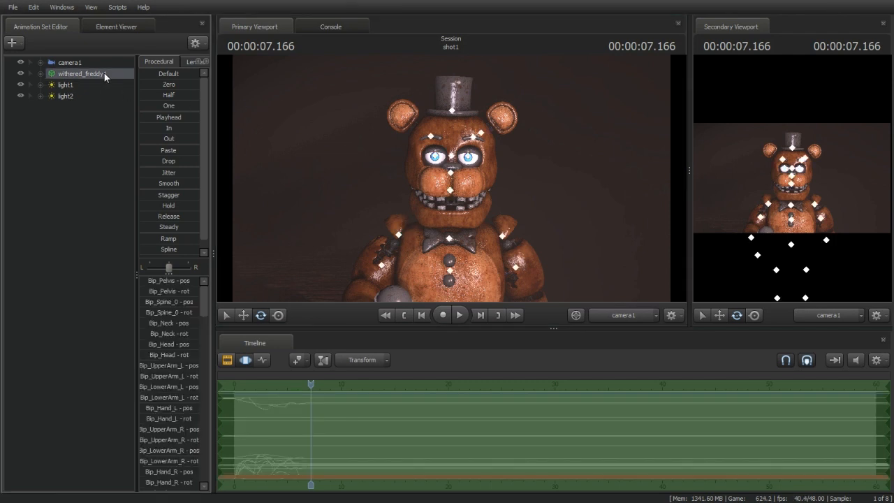
pyautogui.rightClick(104, 73)
pyautogui.moveTo(130, 205)
pyautogui.click(216, 220)
pyautogui.click(82, 201)
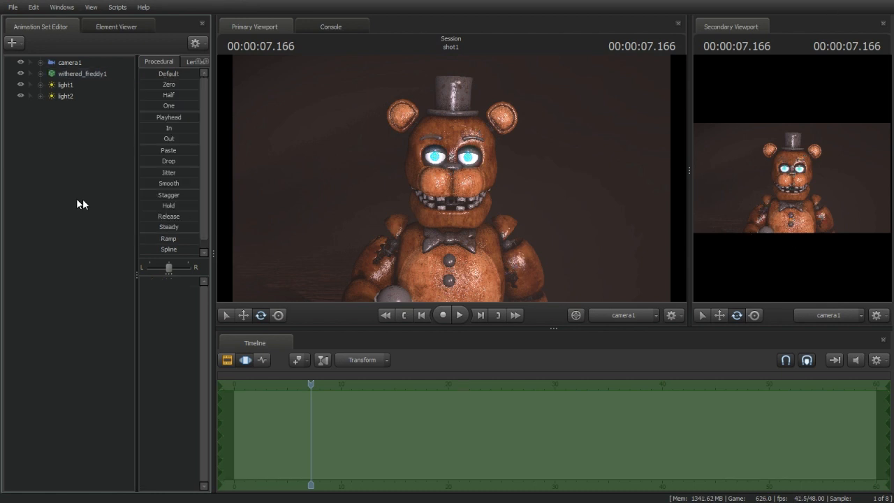
# Replay the lit animation with the glowing eyes several times through camera1 and return to the first frame.
pyautogui.click(403, 315)
pyautogui.press('space')
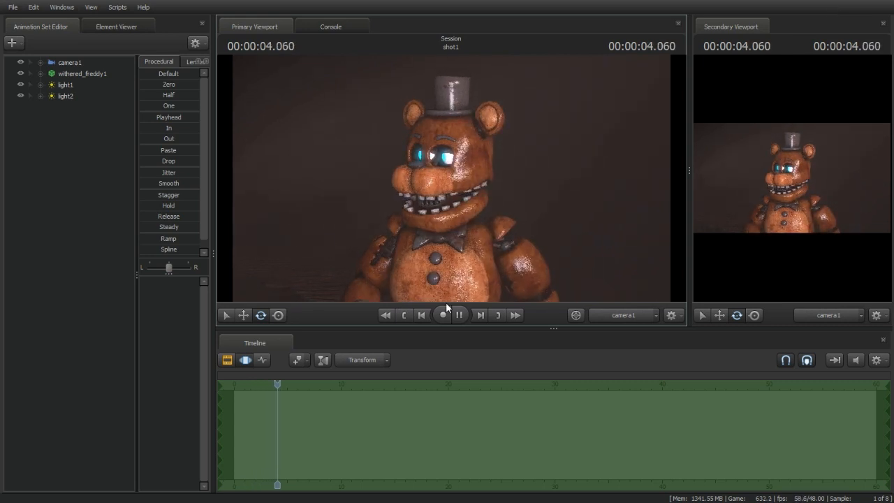
pyautogui.click(403, 318)
pyautogui.press('space')
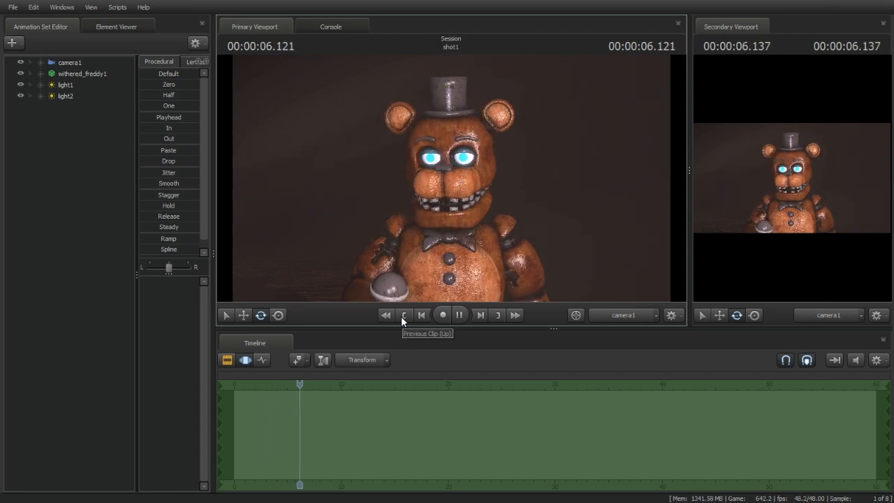
pyautogui.click(401, 315)
pyautogui.press('space')
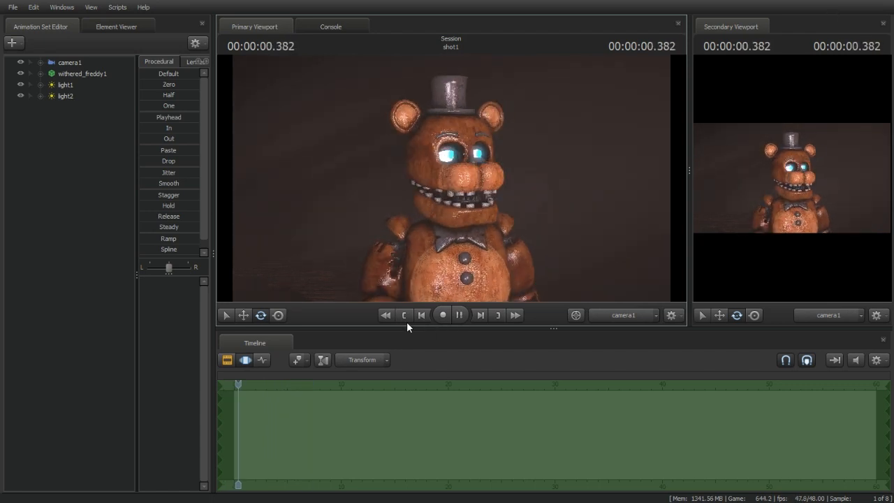
pyautogui.click(403, 319)
pyautogui.press('space')
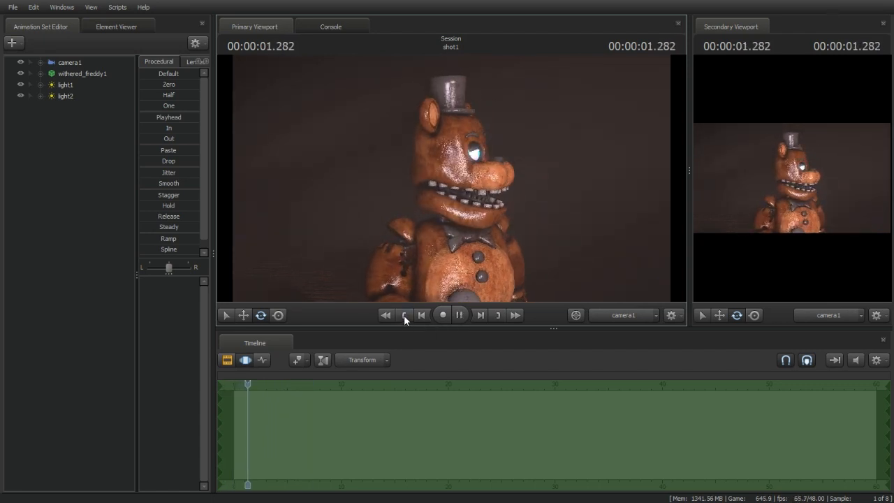
pyautogui.click(405, 314)
# Switch the Primary Viewport to the Work Camera and examine the lit Freddy from close up and farther back.
pyautogui.click(623, 315)
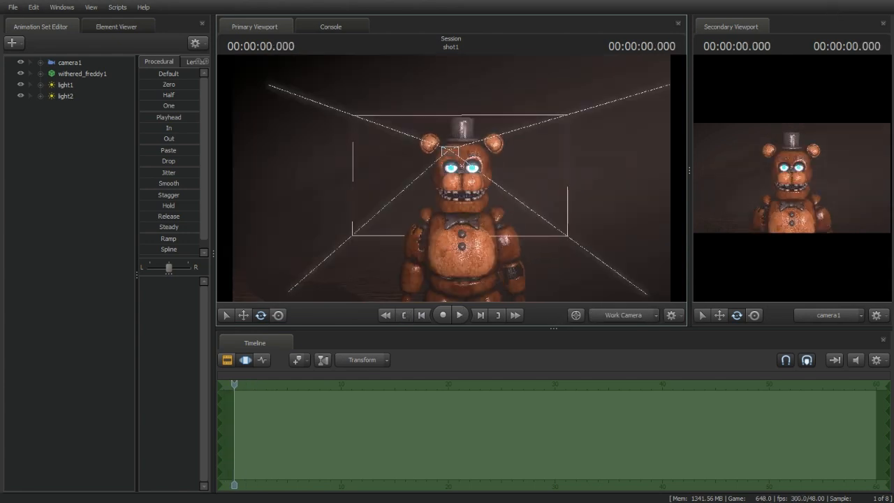
pyautogui.moveTo(580, 258); pyautogui.dragTo(594, 237)
pyautogui.press('w')
pyautogui.moveTo(450, 177)
pyautogui.mouseDown()
pyautogui.moveTo(452, 140)
pyautogui.moveTo(482, 150)
pyautogui.moveTo(457, 126)
pyautogui.moveTo(443, 196)
pyautogui.moveTo(452, 190)
pyautogui.moveTo(451, 164)
pyautogui.moveTo(450, 173)
pyautogui.mouseUp()
pyautogui.press('w')
pyautogui.press('s')
pyautogui.press('w')
pyautogui.press('s')
pyautogui.press('w')
pyautogui.press('s')
pyautogui.press('w')
pyautogui.press('s')
pyautogui.press('w')
pyautogui.press('w')
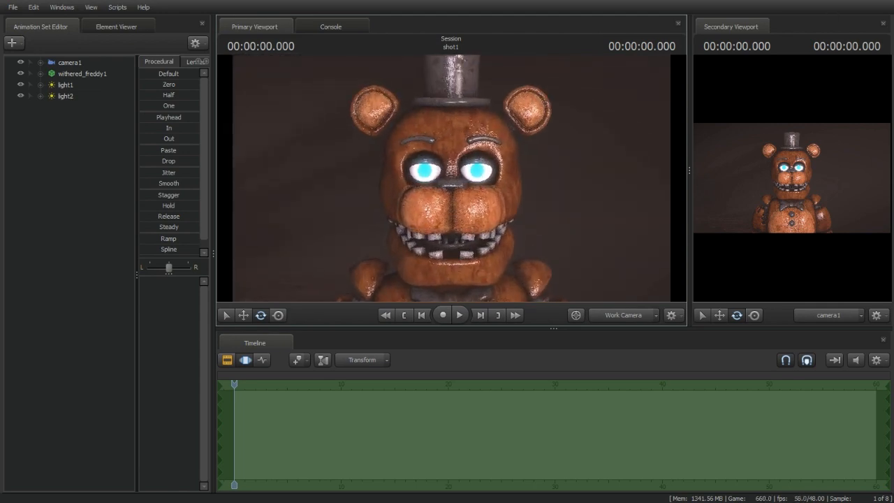
pyautogui.press('s')
pyautogui.press('w')
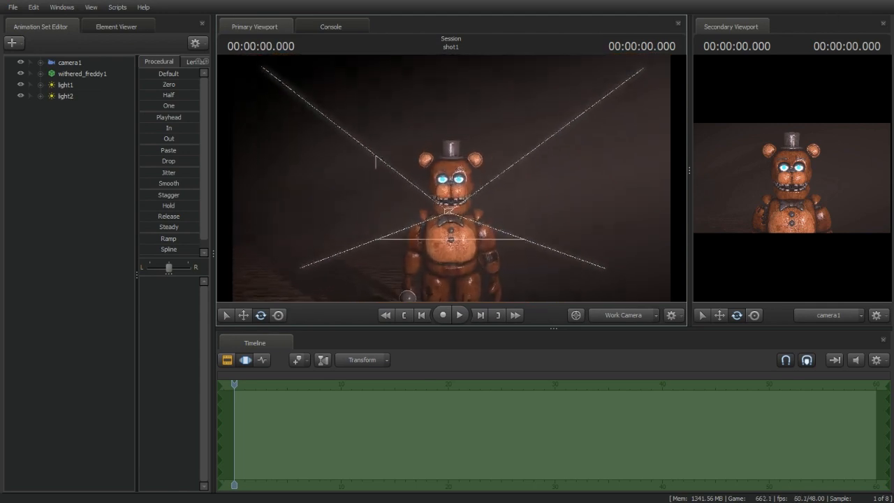
pyautogui.press('s')
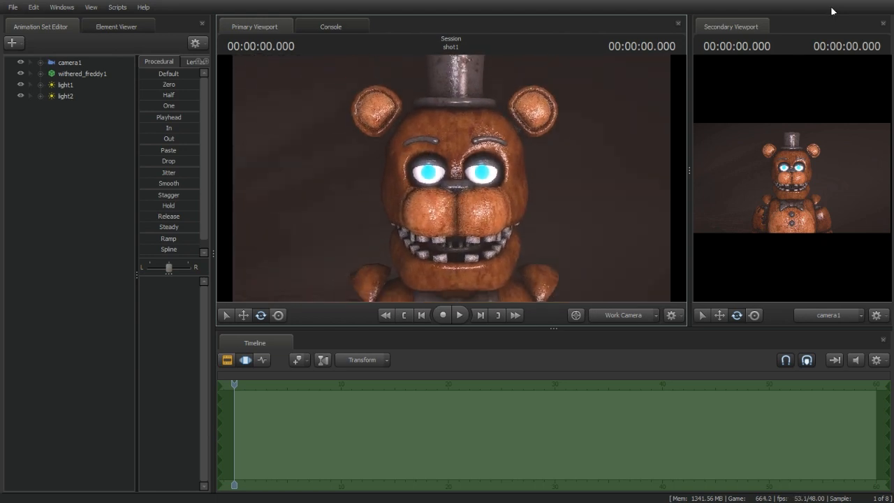
# Move the Work Camera around Freddy to examine the lit scene and the light from the side and from afar.
pyautogui.press('d')
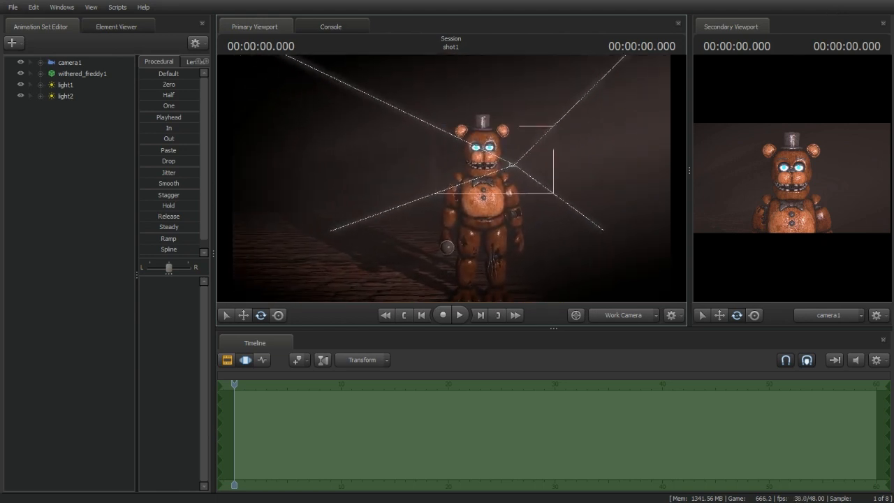
pyautogui.press('a')
pyautogui.press('d')
pyautogui.press('w')
pyautogui.press('w')
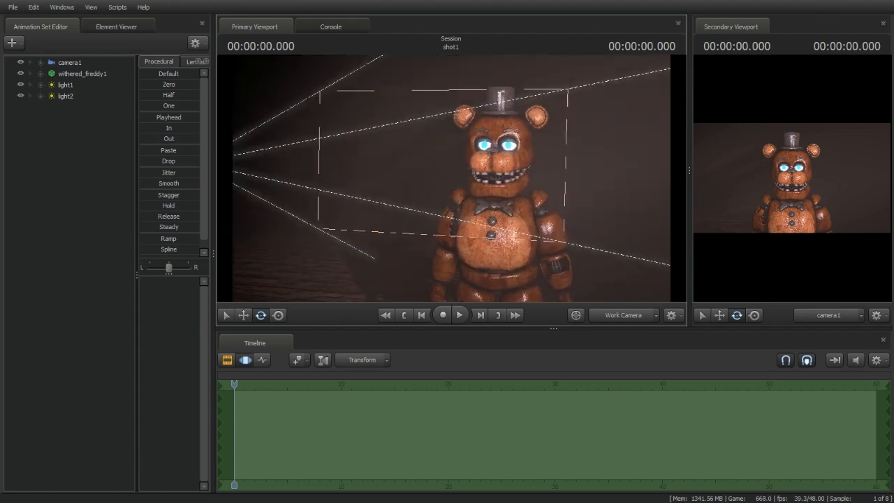
# Switch the Primary Viewport to camera1 and play the animation up to 00:00:07.395.
pyautogui.click(614, 315)
pyautogui.press('space')
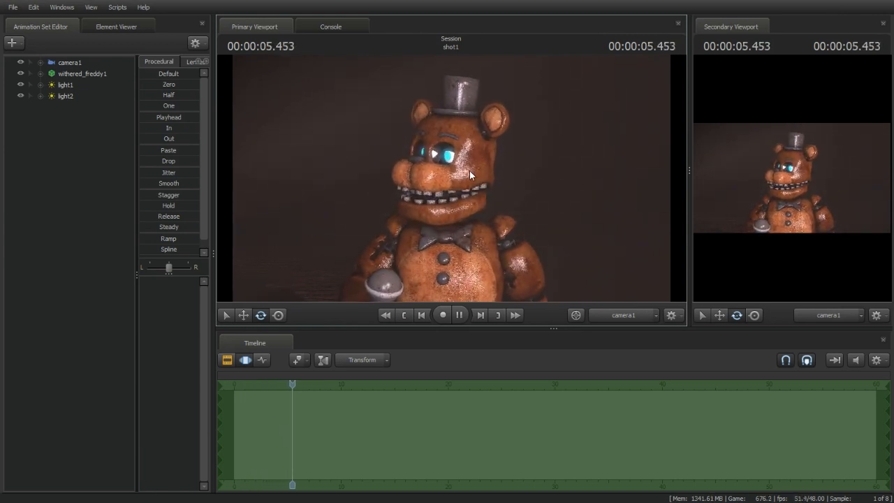
pyautogui.press('space')
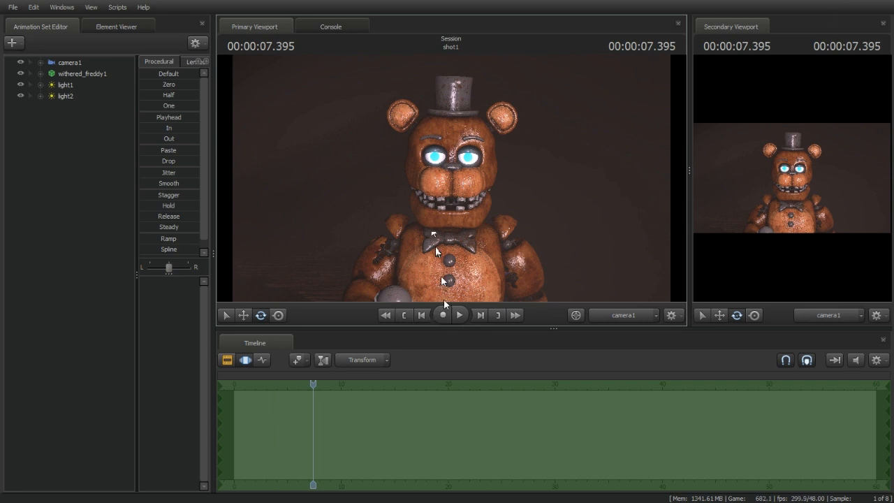
# Return the Primary Viewport to the Work Camera and inspect the posed Freddy while moving nearer and farther.
pyautogui.click(621, 315)
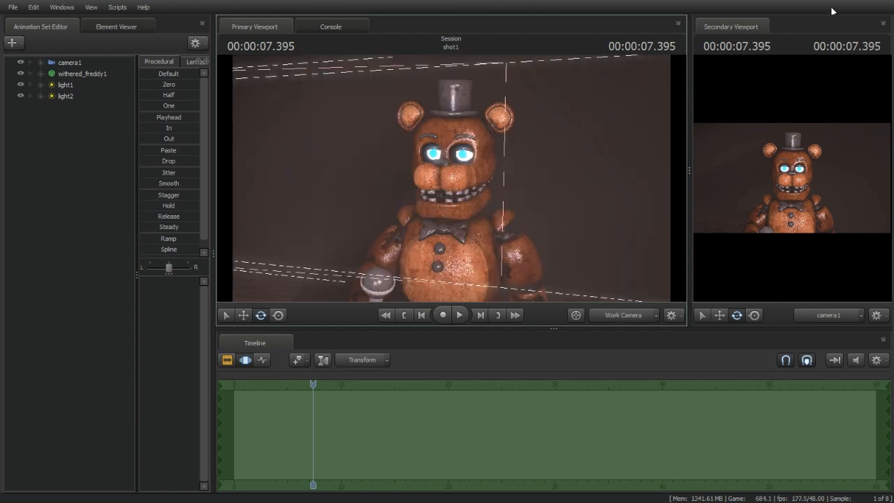
pyautogui.moveTo(451, 183)
pyautogui.mouseDown()
pyautogui.moveTo(432, 140)
pyautogui.moveTo(461, 198)
pyautogui.moveTo(467, 182)
pyautogui.mouseUp()
pyautogui.press('w')
pyautogui.press('s')
pyautogui.press('w')
pyautogui.press('w')
pyautogui.press('s')
pyautogui.press('w')
pyautogui.press('s')
pyautogui.press('w')
pyautogui.press('s')
pyautogui.press('w')
pyautogui.press('s')
pyautogui.press('w')
pyautogui.press('s')
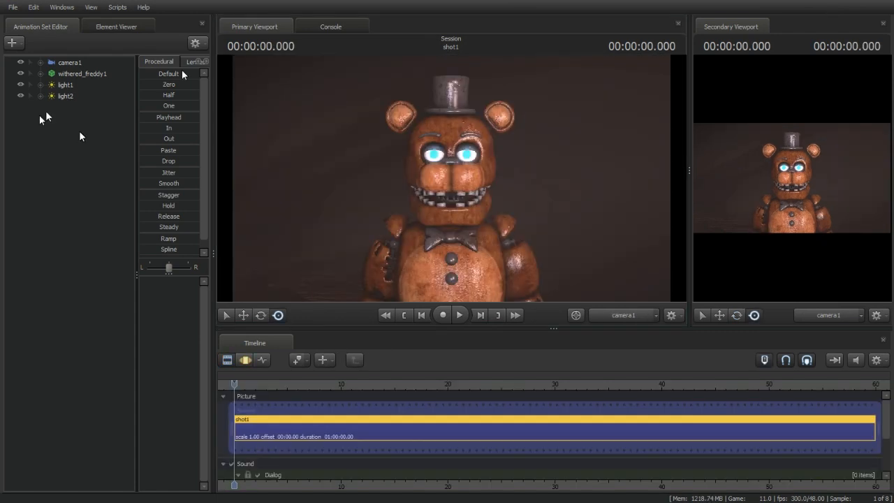
pyautogui.click(17, 11)
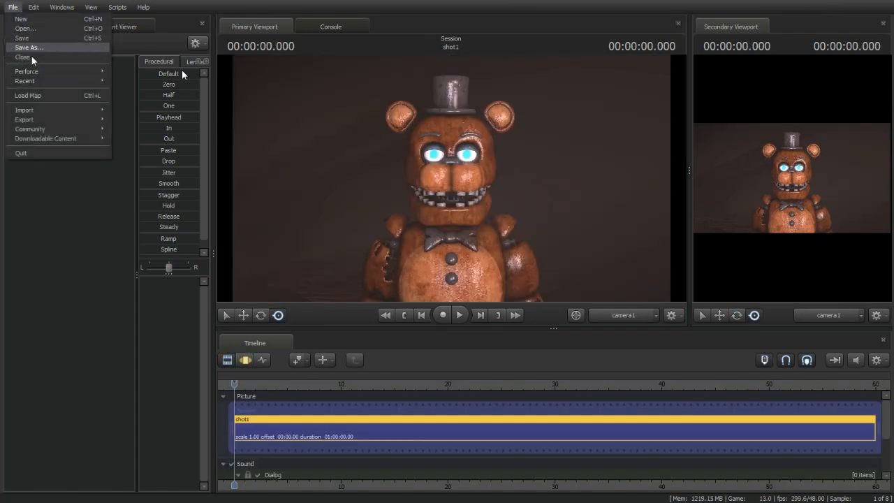
pyautogui.click(107, 215)
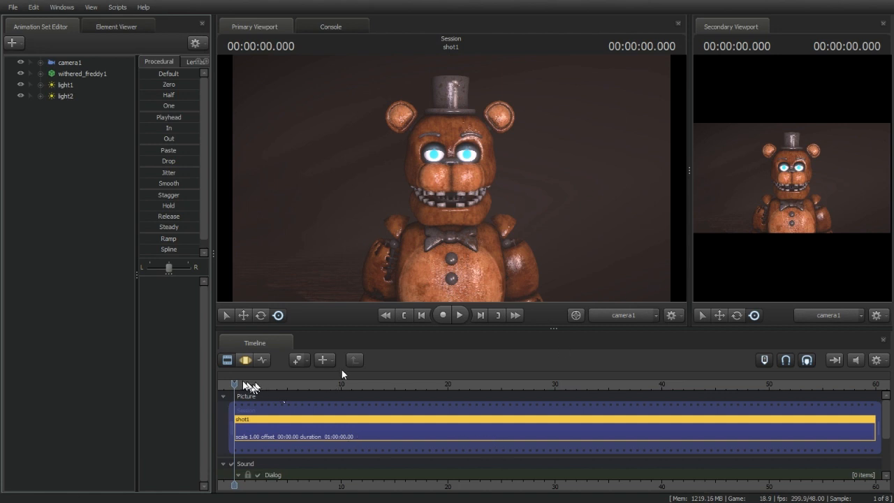
# Place the playhead at the animation's end, 00:00:07.062, checking withered_freddy1's keyframes in the Graph Editor.
pyautogui.moveTo(245, 384); pyautogui.dragTo(302, 372)
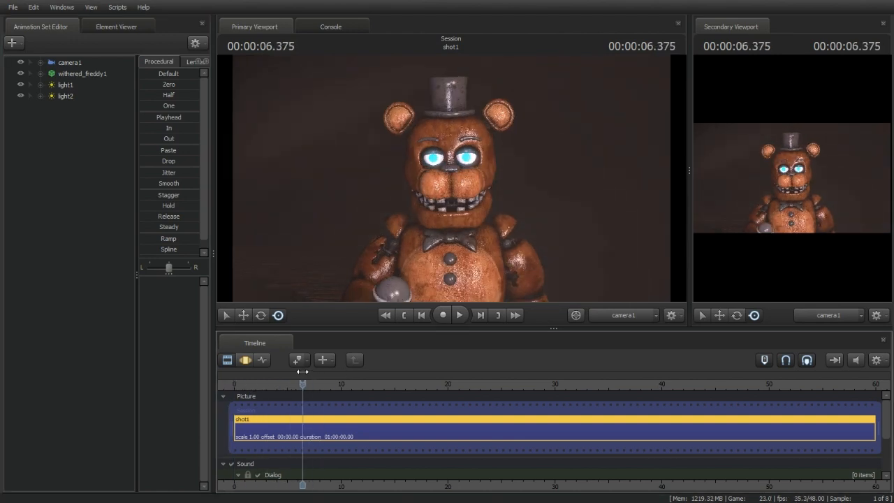
pyautogui.press('space')
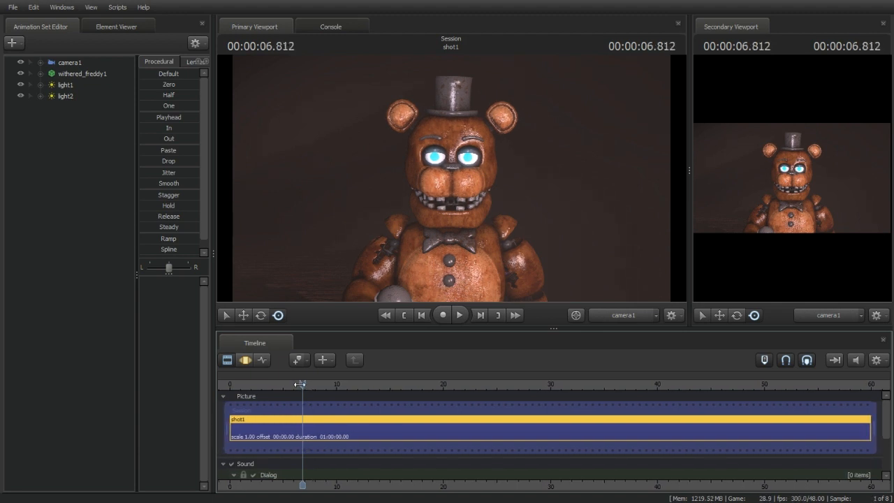
pyautogui.moveTo(300, 384); pyautogui.dragTo(300, 384)
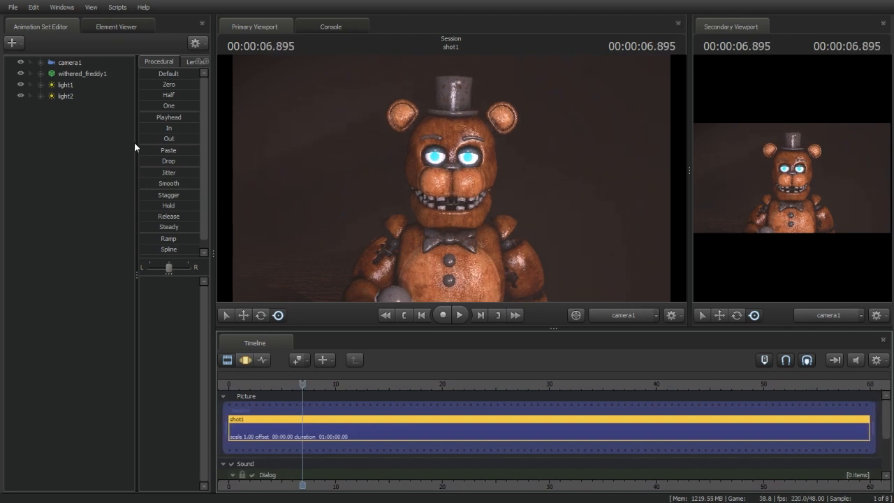
pyautogui.click(263, 360)
pyautogui.click(84, 73)
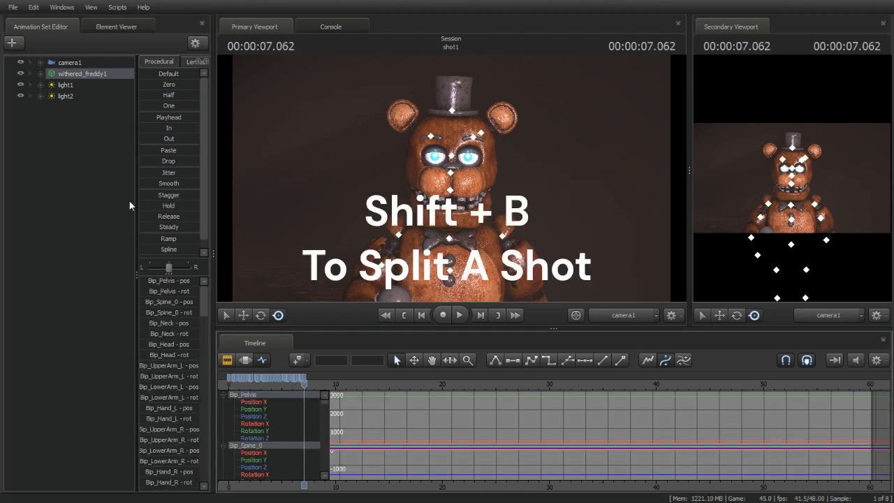
# Split shot1 at the playhead in the Clip Editor and delete the second shot.
pyautogui.click(227, 359)
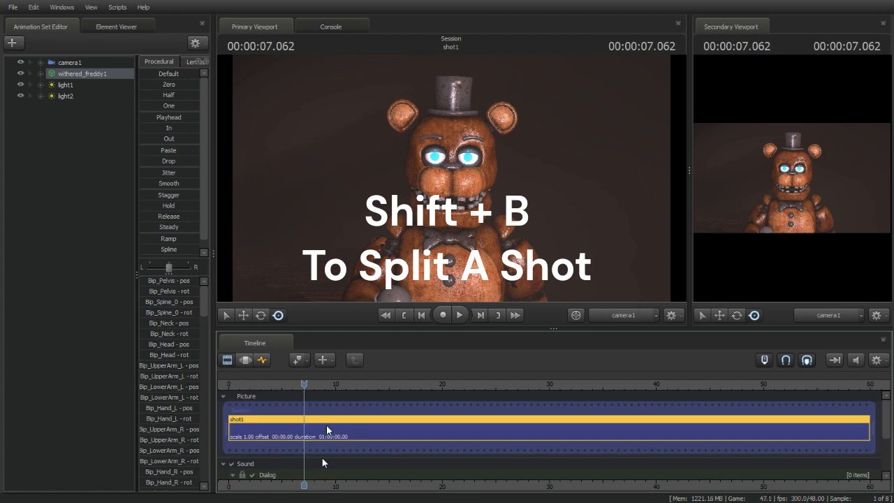
pyautogui.hotkey('shift', 'b')
pyautogui.rightClick(389, 434)
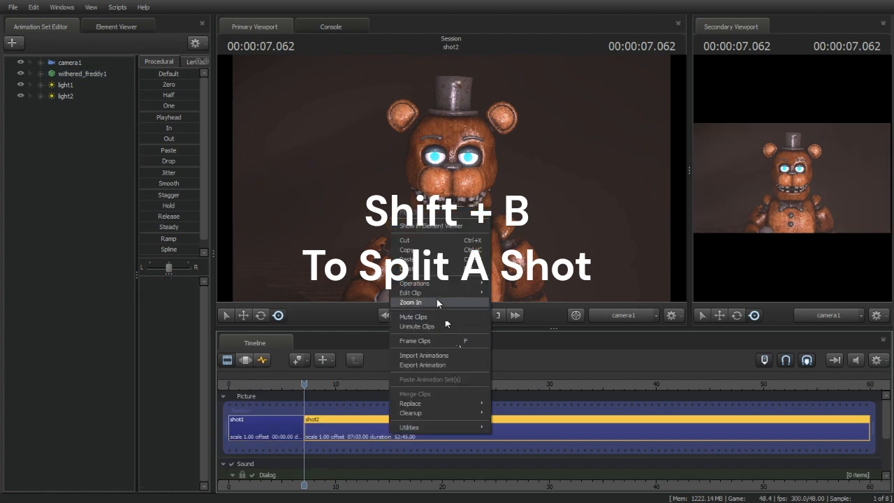
pyautogui.click(427, 268)
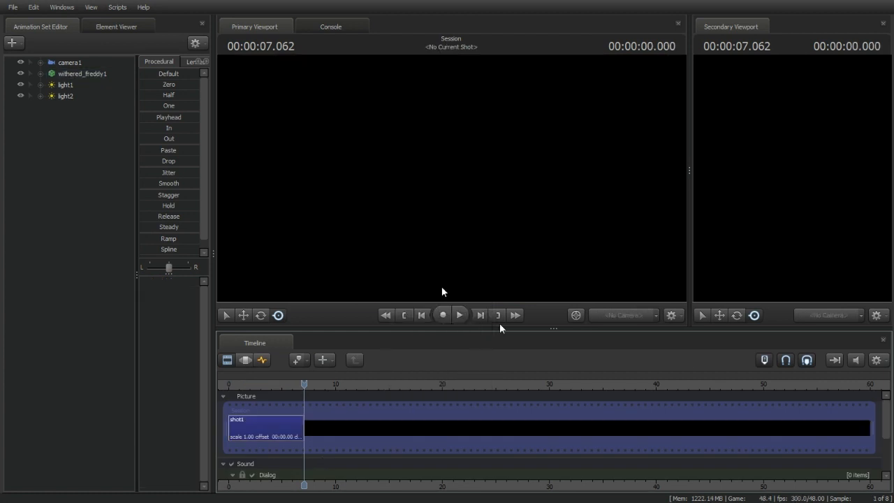
# Shorten the Picture track's sequence so that it ends together with shot1.
pyautogui.moveTo(876, 426); pyautogui.dragTo(483, 427)
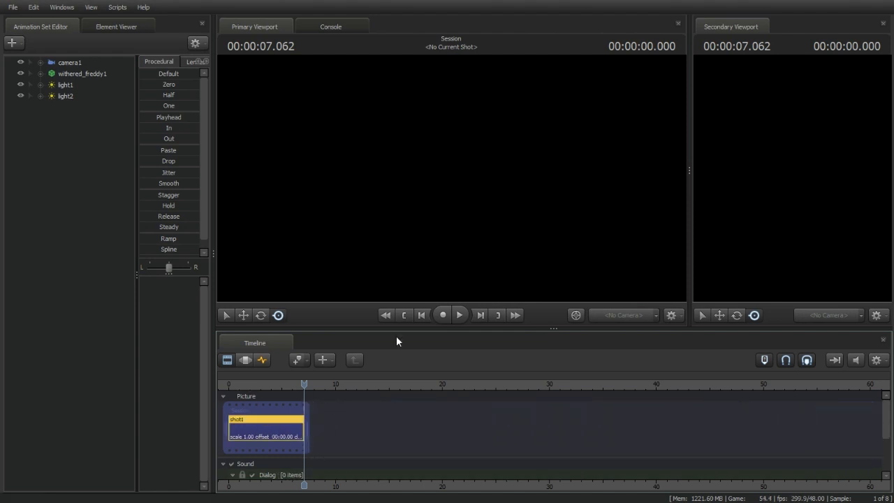
pyautogui.click(411, 313)
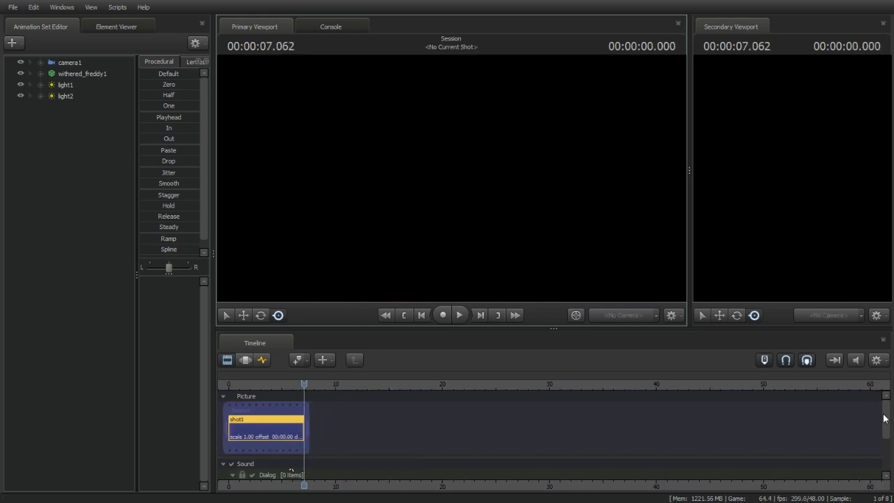
pyautogui.moveTo(885, 416); pyautogui.dragTo(885, 395)
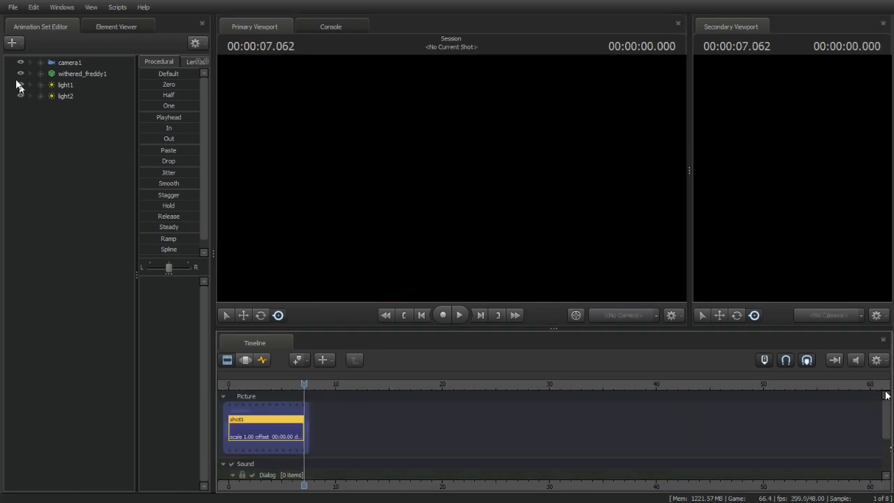
# Start a movie export and save the session's changes.
pyautogui.click(12, 7)
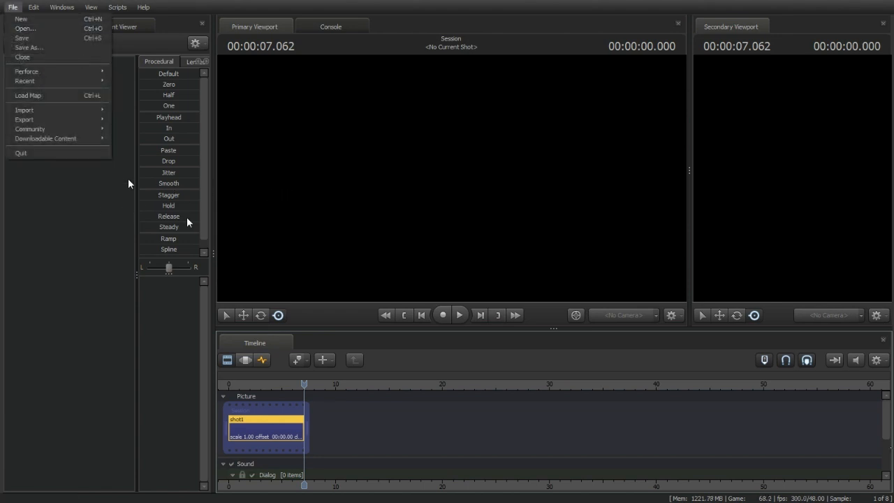
pyautogui.moveTo(95, 121)
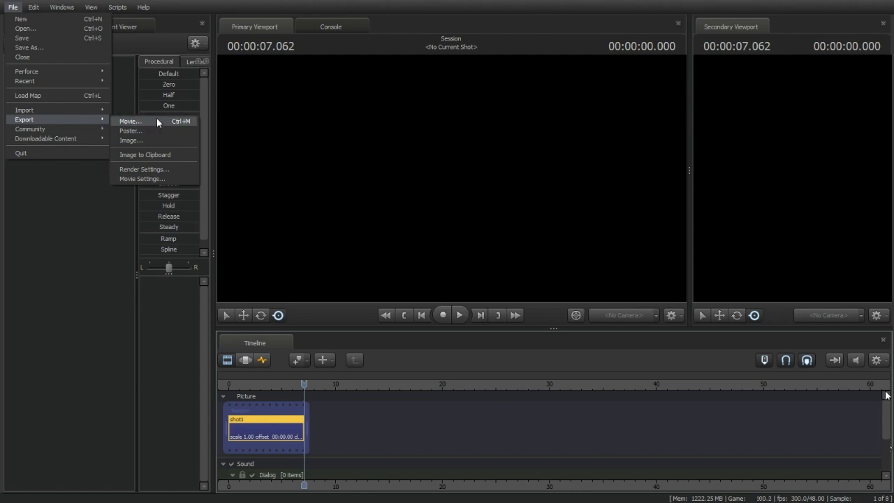
pyautogui.click(195, 126)
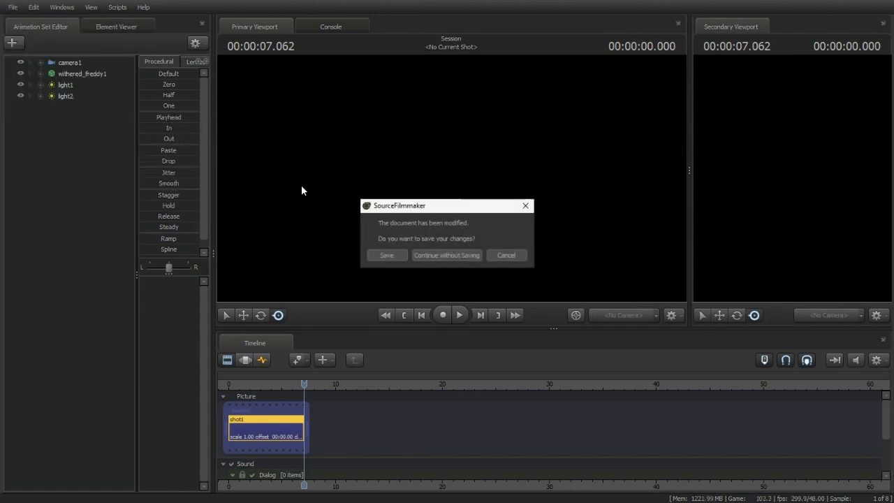
pyautogui.click(387, 254)
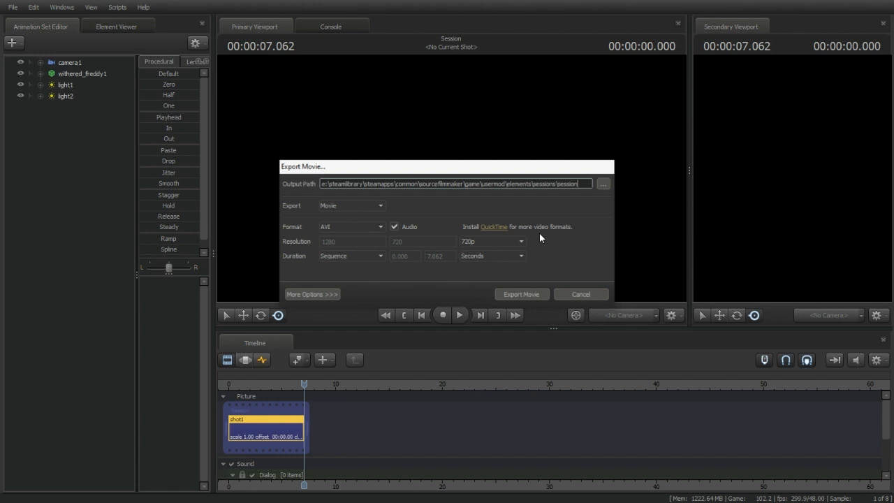
# Turn off audio for the AVI export, show the additional export options and keep the duration unit in seconds.
pyautogui.click(395, 227)
pyautogui.click(394, 227)
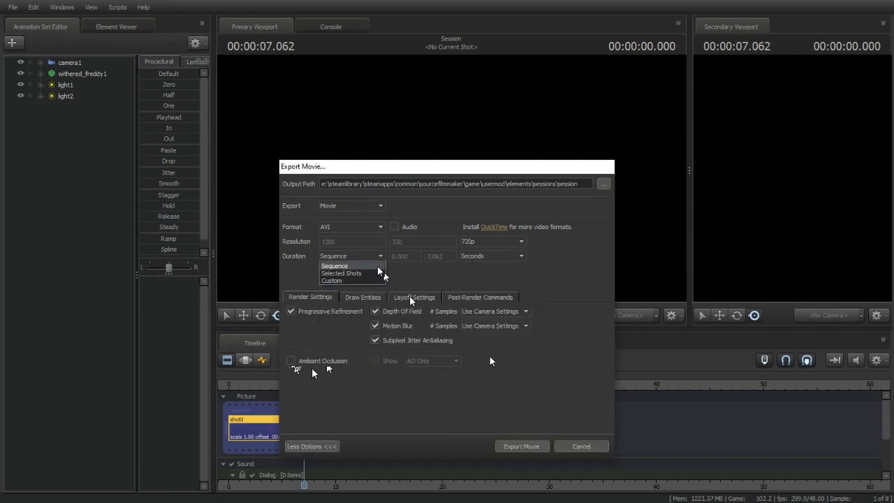
pyautogui.click(371, 256)
pyautogui.click(476, 257)
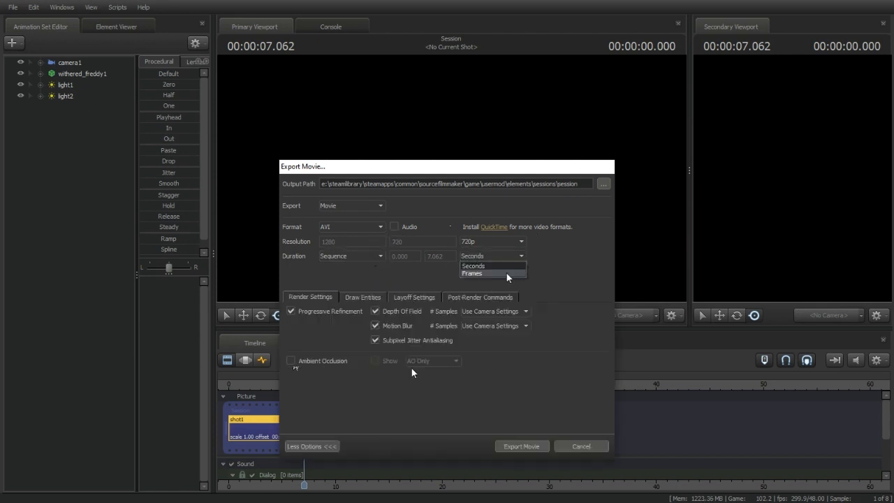
pyautogui.click(487, 256)
pyautogui.click(487, 258)
pyautogui.click(489, 266)
# Try a custom export duration measured in frames, with 2 as the end frame.
pyautogui.click(349, 255)
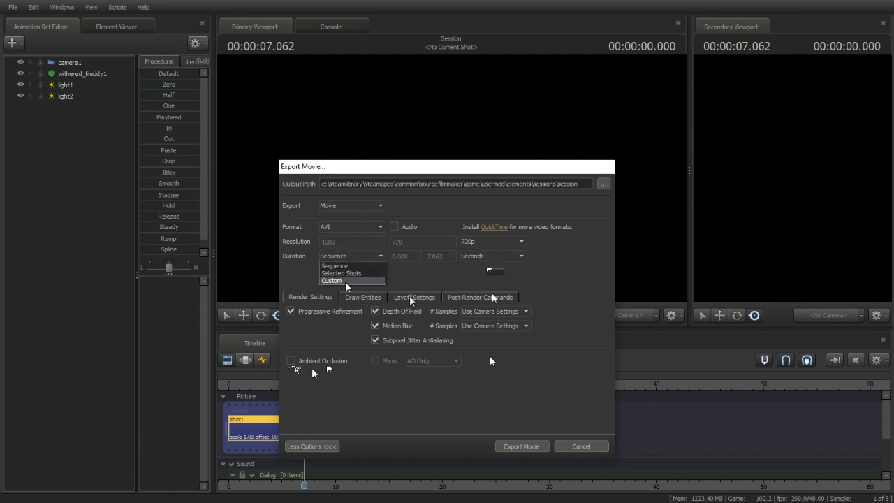
pyautogui.click(349, 284)
pyautogui.click(489, 257)
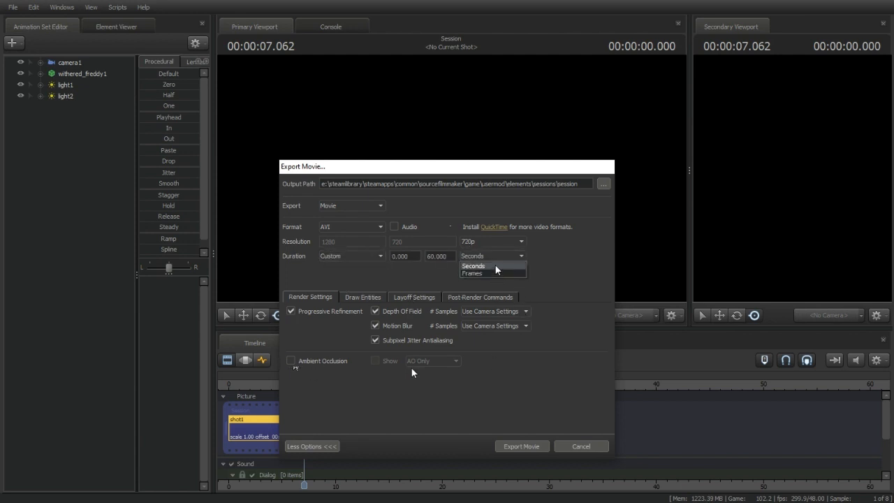
pyautogui.click(492, 266)
pyautogui.click(489, 259)
pyautogui.click(488, 274)
pyautogui.moveTo(450, 256); pyautogui.dragTo(398, 255)
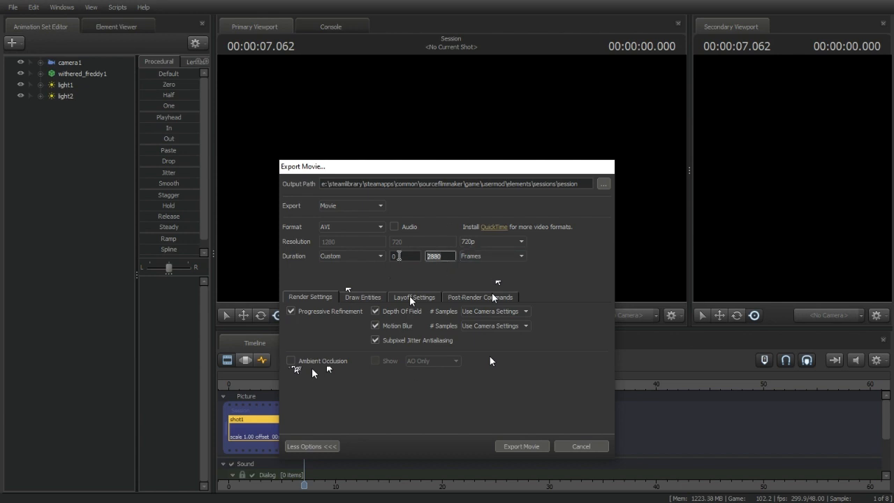
pyautogui.write('2')
# Try the Sequence, Selected Shots and Custom export durations, with the duration unit changed to seconds.
pyautogui.click(365, 257)
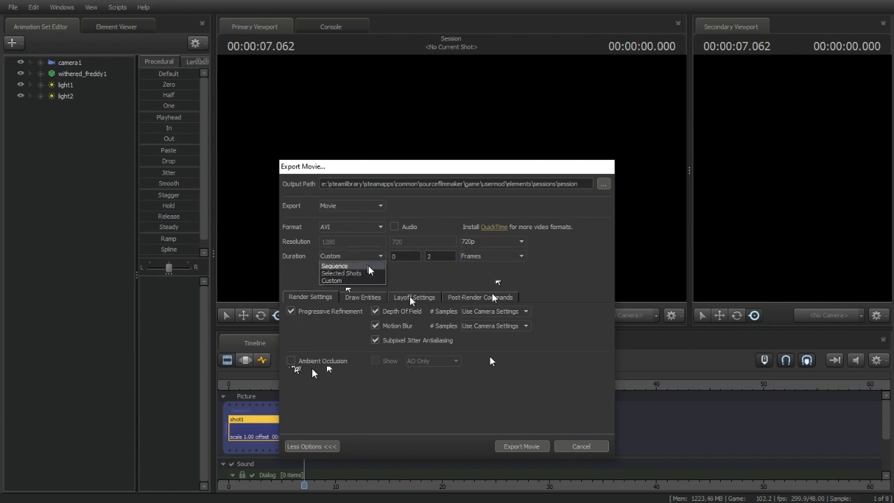
pyautogui.click(368, 266)
pyautogui.click(370, 256)
pyautogui.click(346, 271)
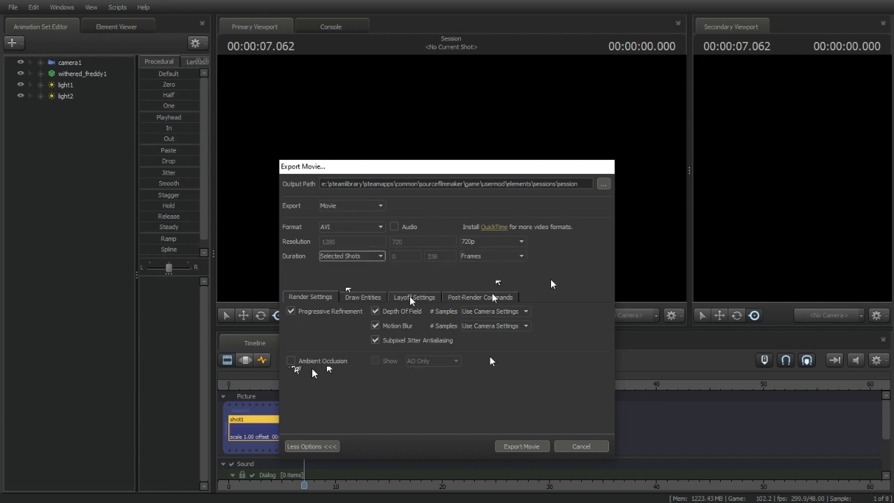
pyautogui.click(474, 258)
pyautogui.click(485, 268)
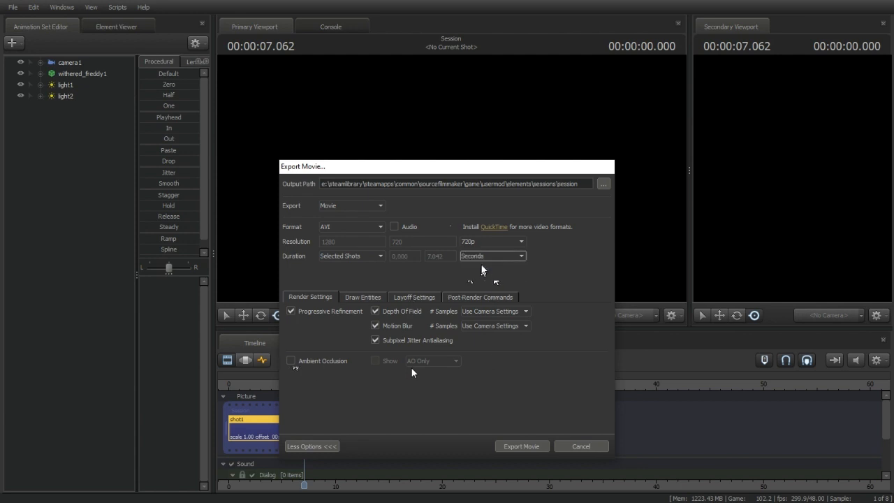
pyautogui.click(485, 258)
pyautogui.click(489, 266)
pyautogui.click(363, 255)
pyautogui.click(368, 280)
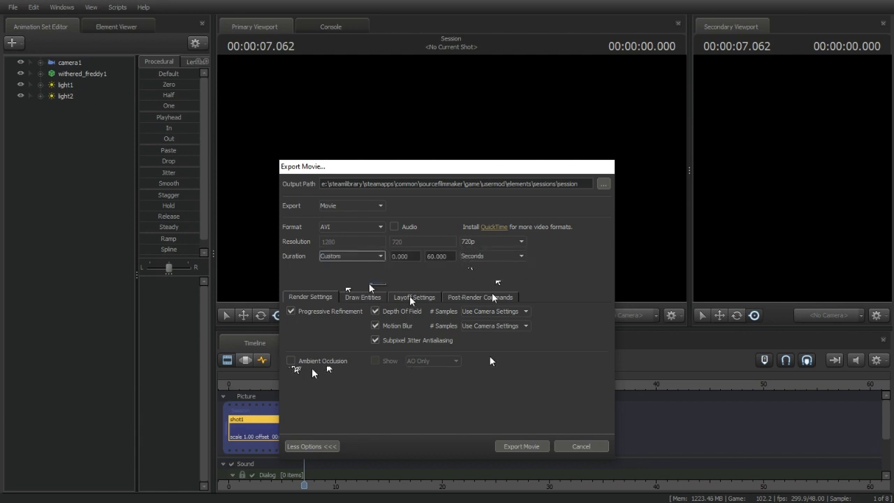
# Set the export duration to Sequence, measured in seconds, and enable Ambient Occlusion in the render settings.
pyautogui.click(367, 256)
pyautogui.click(369, 266)
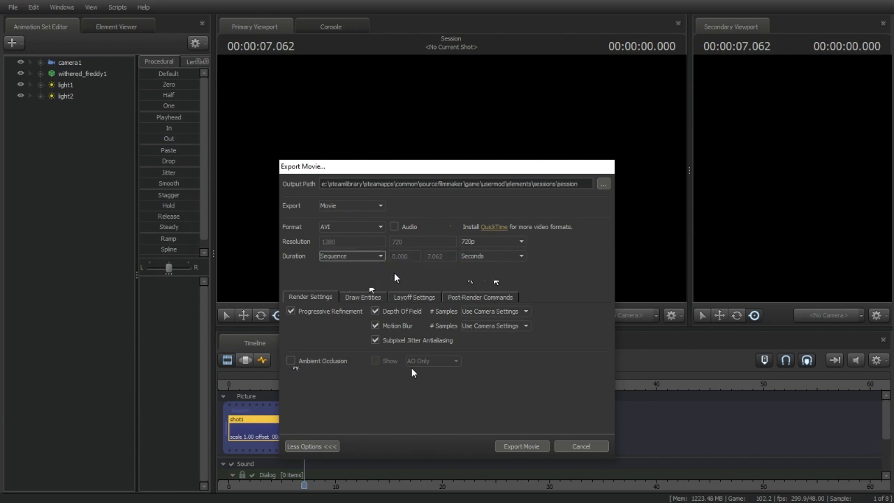
pyautogui.click(485, 256)
pyautogui.click(489, 274)
pyautogui.click(487, 257)
pyautogui.click(486, 267)
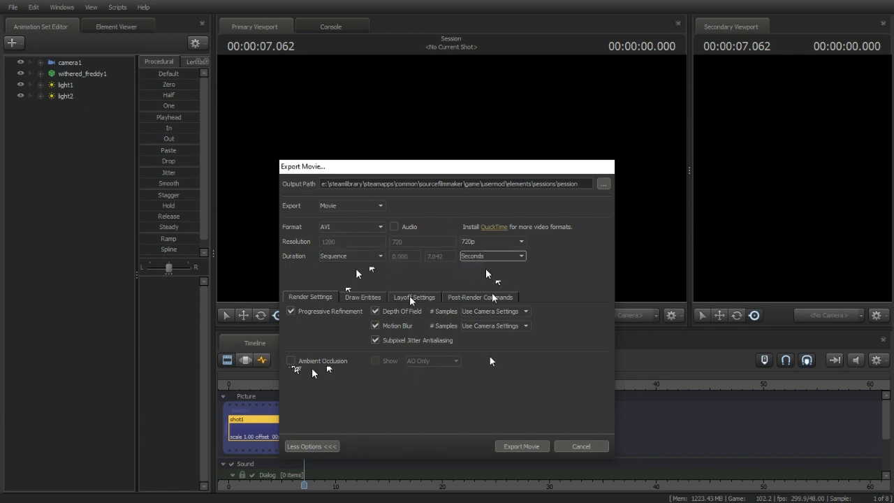
pyautogui.click(359, 258)
pyautogui.click(357, 266)
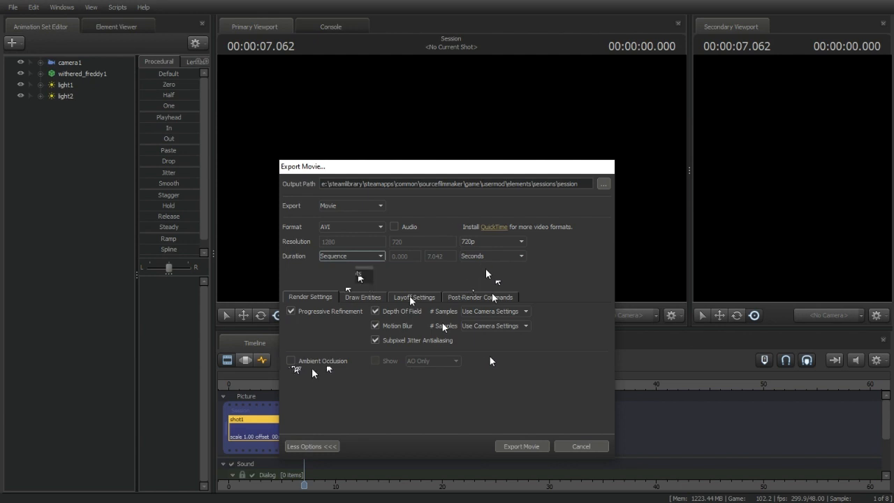
pyautogui.click(291, 361)
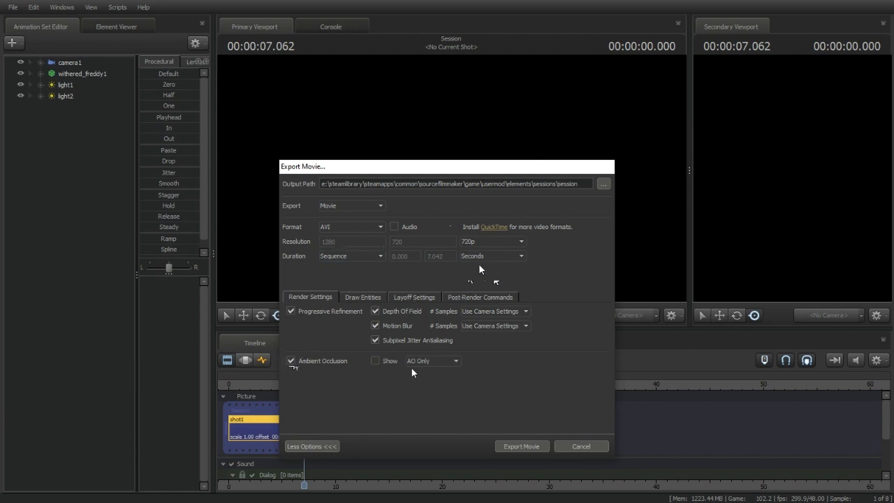
# Export the sequence as an AVI movie to the session output path with the chosen render settings.
pyautogui.click(534, 448)
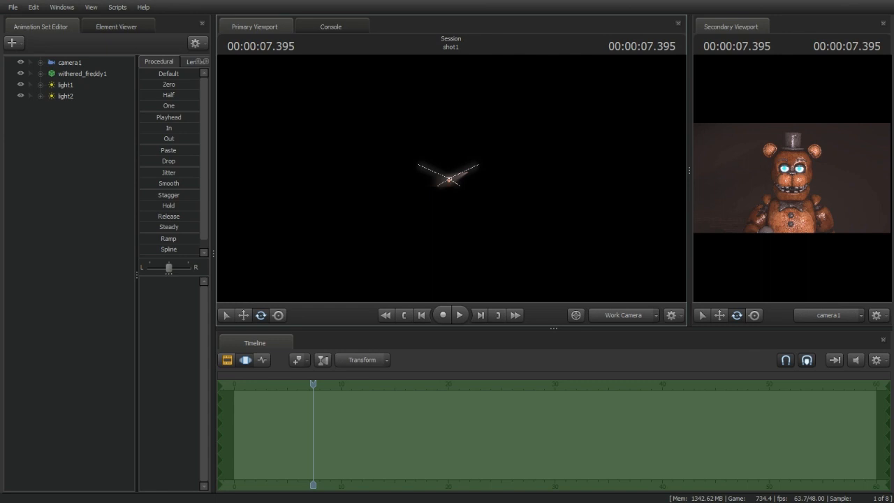
# Disable lighting in the primary viewport to display the map's brick room unlit.
pyautogui.press('s')
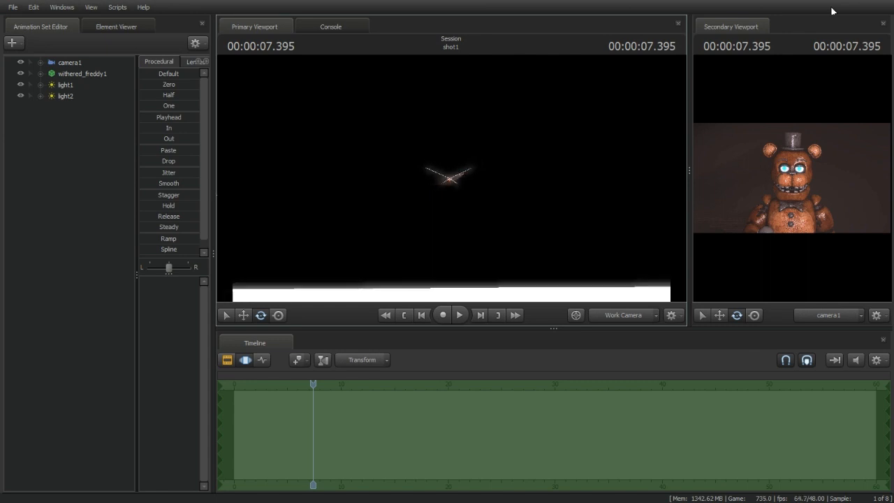
pyautogui.moveTo(451, 179); pyautogui.dragTo(363, 179)
pyautogui.press('w')
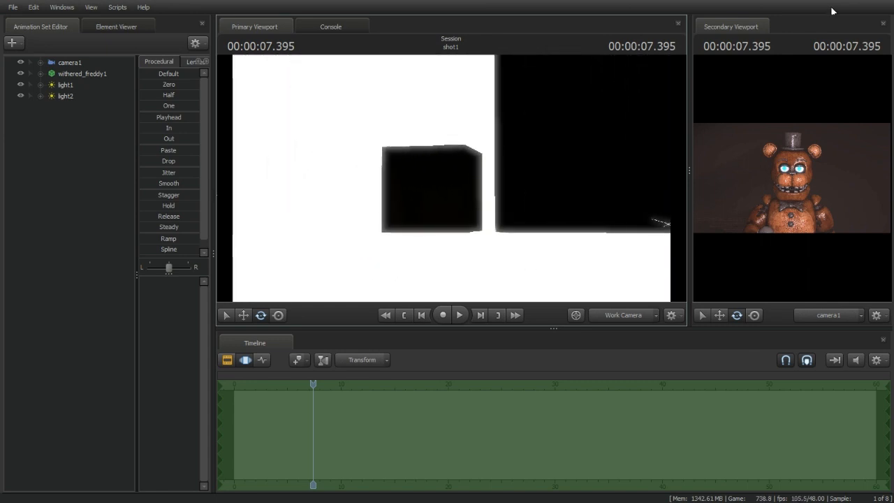
pyautogui.press('w')
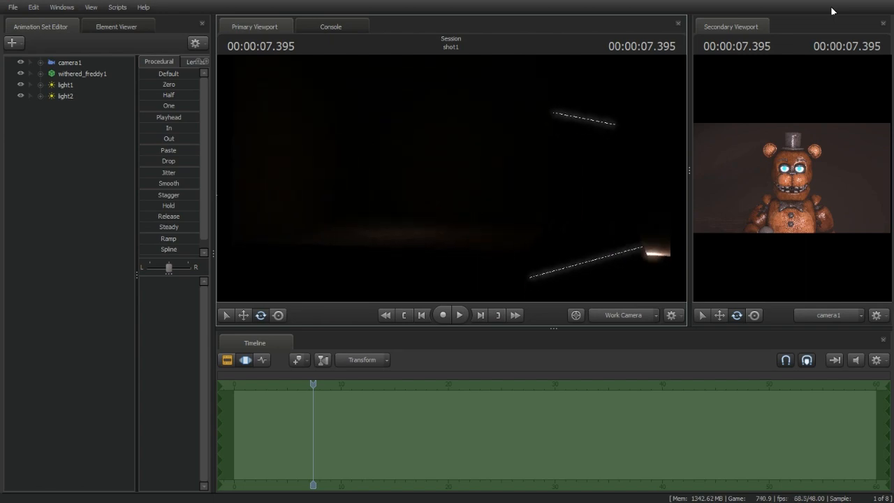
pyautogui.rightClick(451, 178)
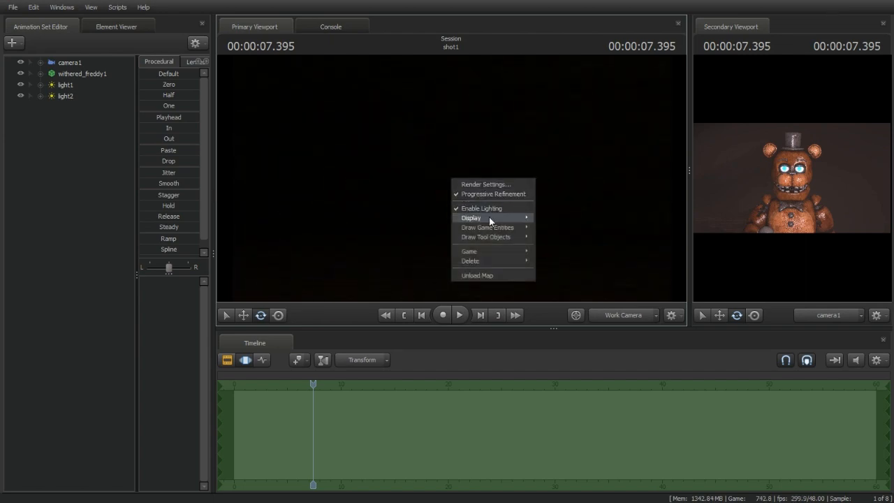
pyautogui.click(488, 216)
pyautogui.press('s')
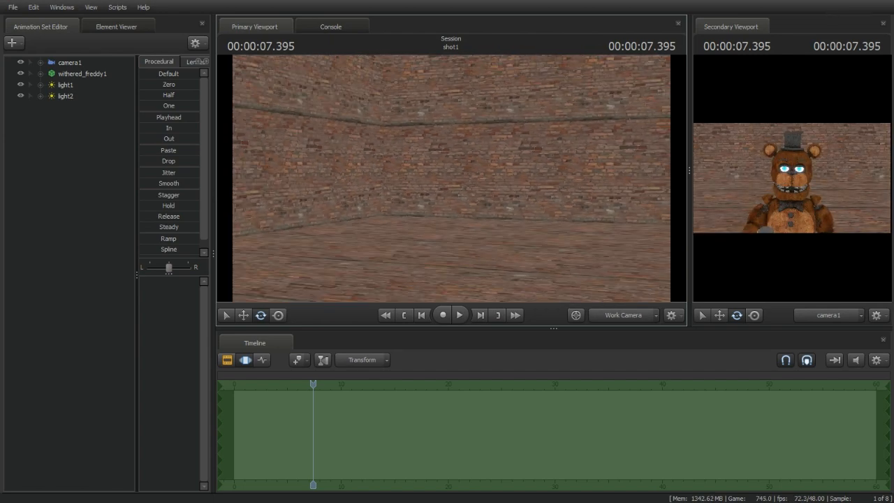